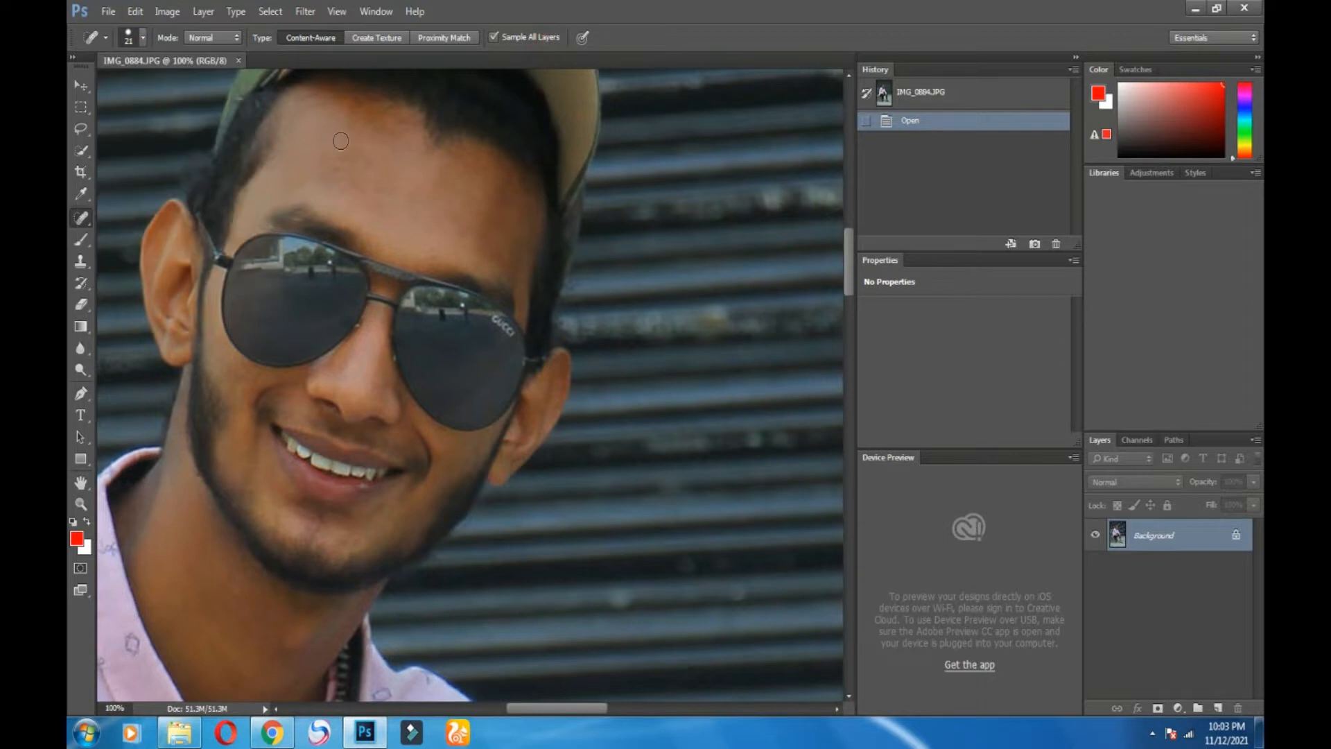
Step: Heal five forehead blemishes with the Spot Healing Brush, then duplicate the Background layer
left_click(337, 169)
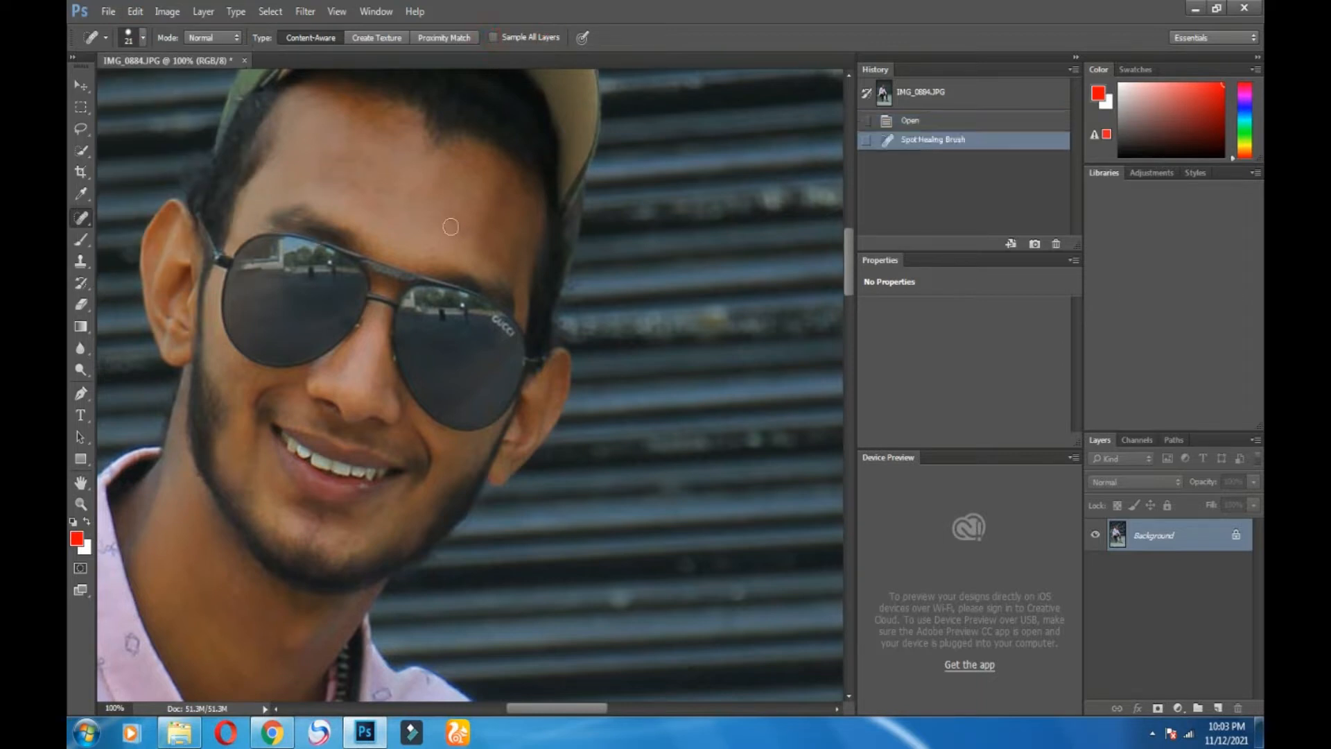
left_click(436, 192)
left_click(463, 240)
left_click(430, 251)
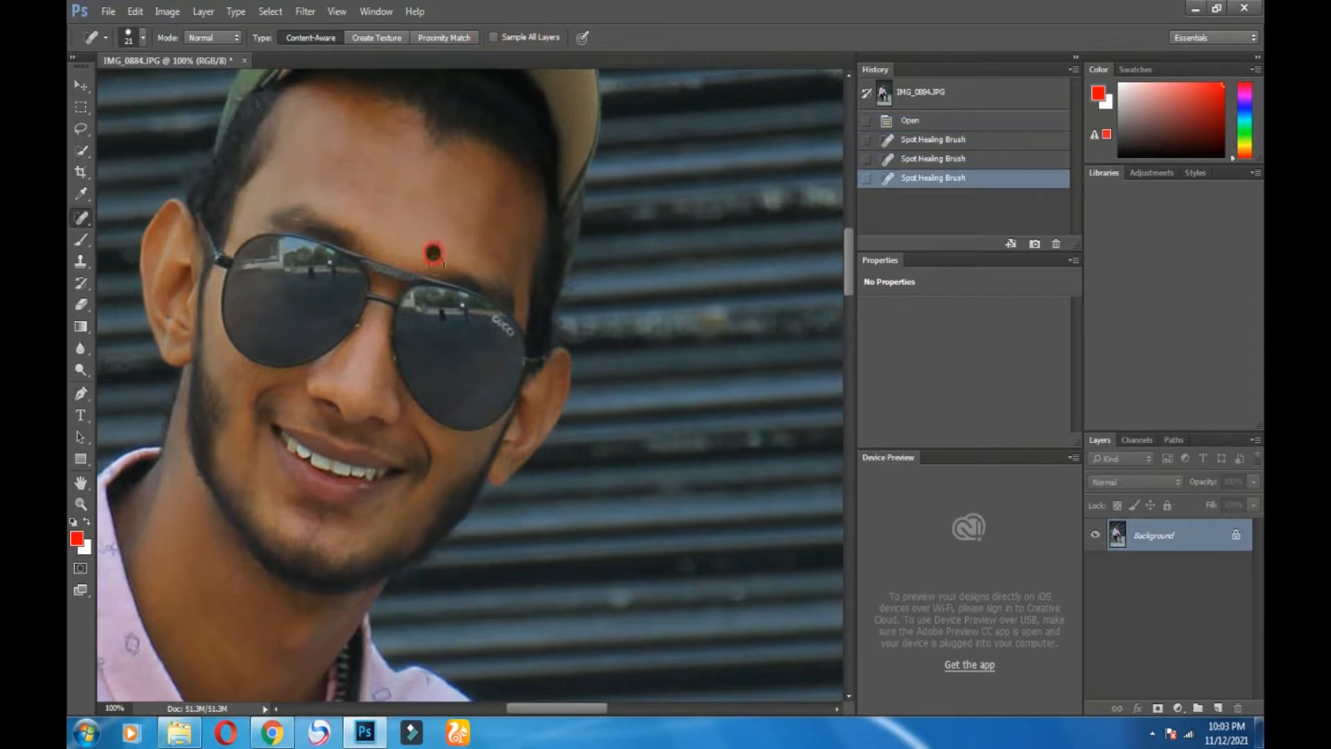
left_click(365, 121)
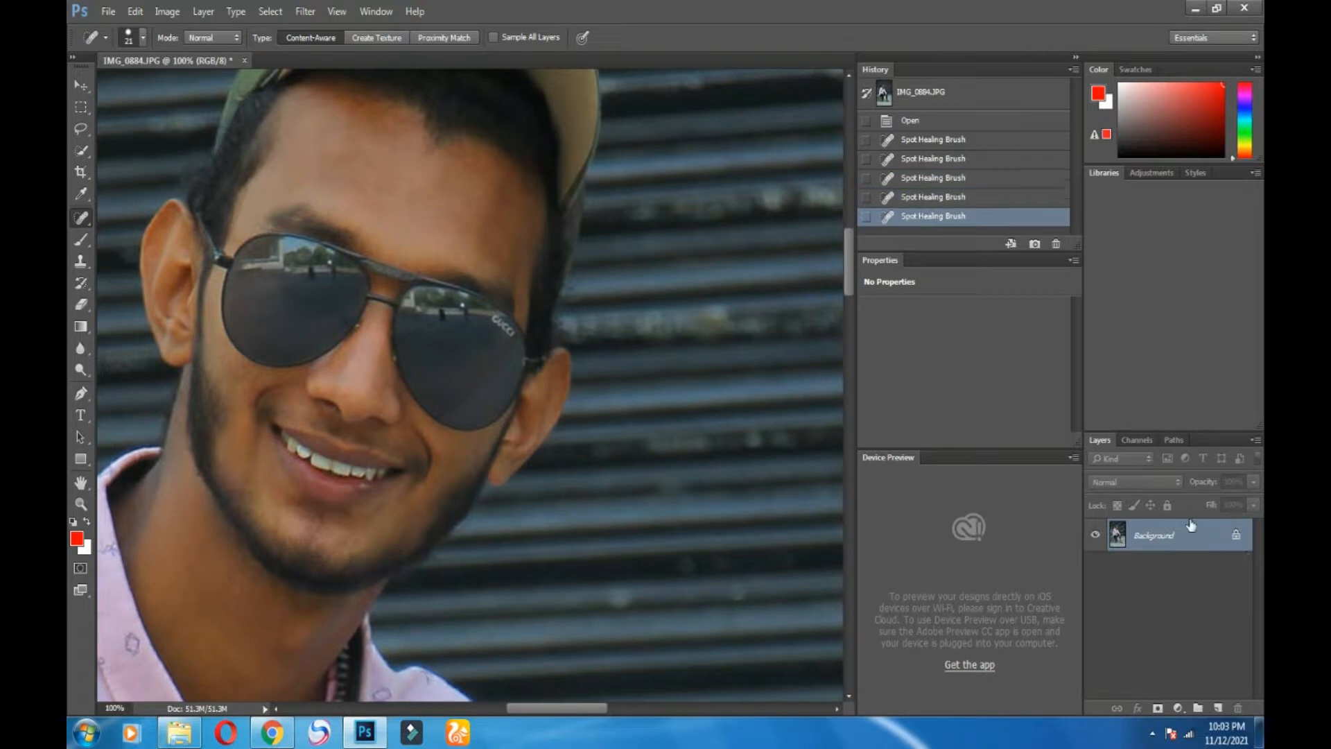
left_click_drag(1192, 541, 1218, 708)
Step: Switch to the Mixer Brush and set its size to 69 px
right_click(82, 240)
left_click(122, 285)
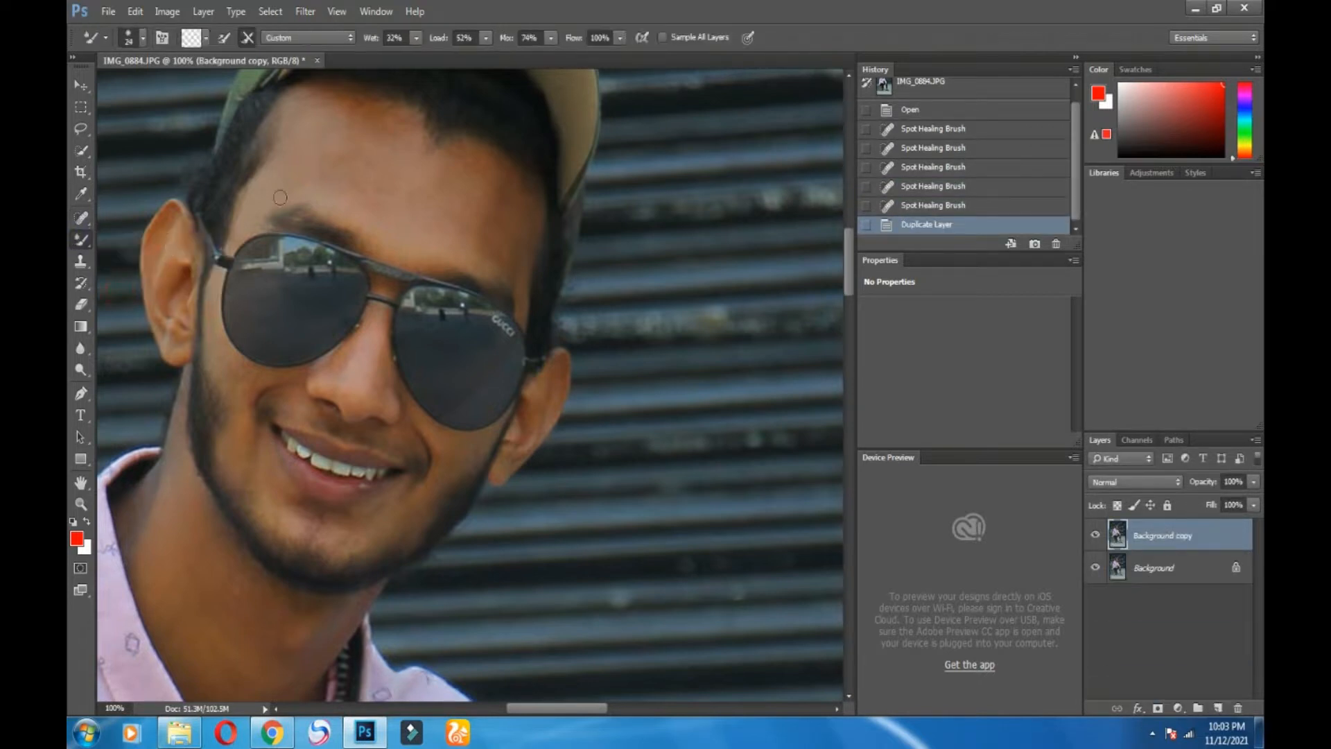
left_click(142, 39)
left_click(173, 90)
left_click(466, 6)
left_click(143, 40)
left_click(182, 90)
left_click(442, 6)
Step: Blend the forehead skin with sweeping Mixer Brush strokes
mouse_move(357, 138)
left_mouse_down()
mouse_move(325, 168)
mouse_move(345, 178)
mouse_move(345, 141)
mouse_move(318, 102)
mouse_move(390, 132)
left_mouse_up()
left_click_drag(394, 221, 444, 208)
mouse_move(366, 178)
left_mouse_down()
mouse_move(442, 181)
mouse_move(377, 163)
mouse_move(413, 142)
mouse_move(440, 182)
mouse_move(423, 174)
mouse_move(436, 141)
mouse_move(495, 178)
mouse_move(473, 176)
mouse_move(505, 230)
mouse_move(515, 195)
mouse_move(524, 244)
left_mouse_up()
mouse_move(493, 191)
left_mouse_down()
mouse_move(514, 176)
mouse_move(522, 191)
left_mouse_up()
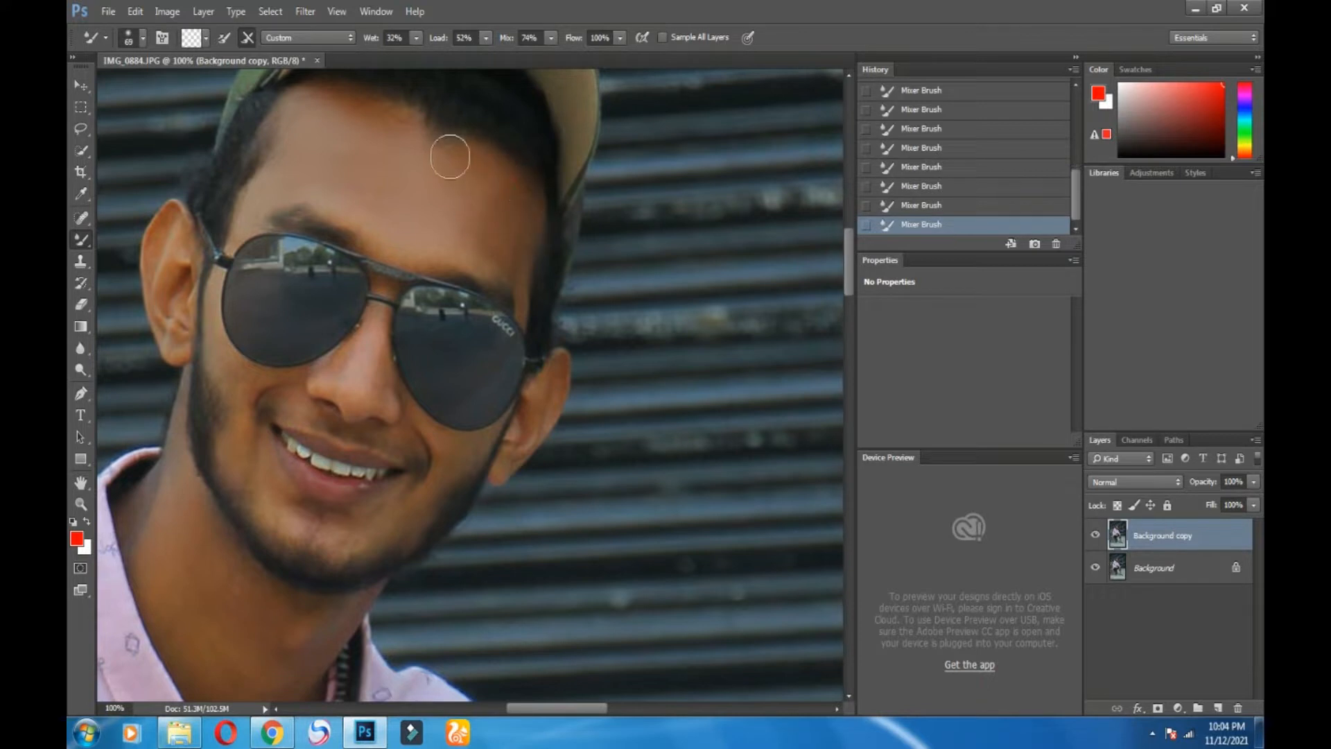
left_click_drag(451, 157, 480, 158)
mouse_move(457, 240)
left_mouse_down()
mouse_move(494, 264)
mouse_move(411, 217)
mouse_move(445, 255)
left_mouse_up()
left_click_drag(310, 176, 311, 176)
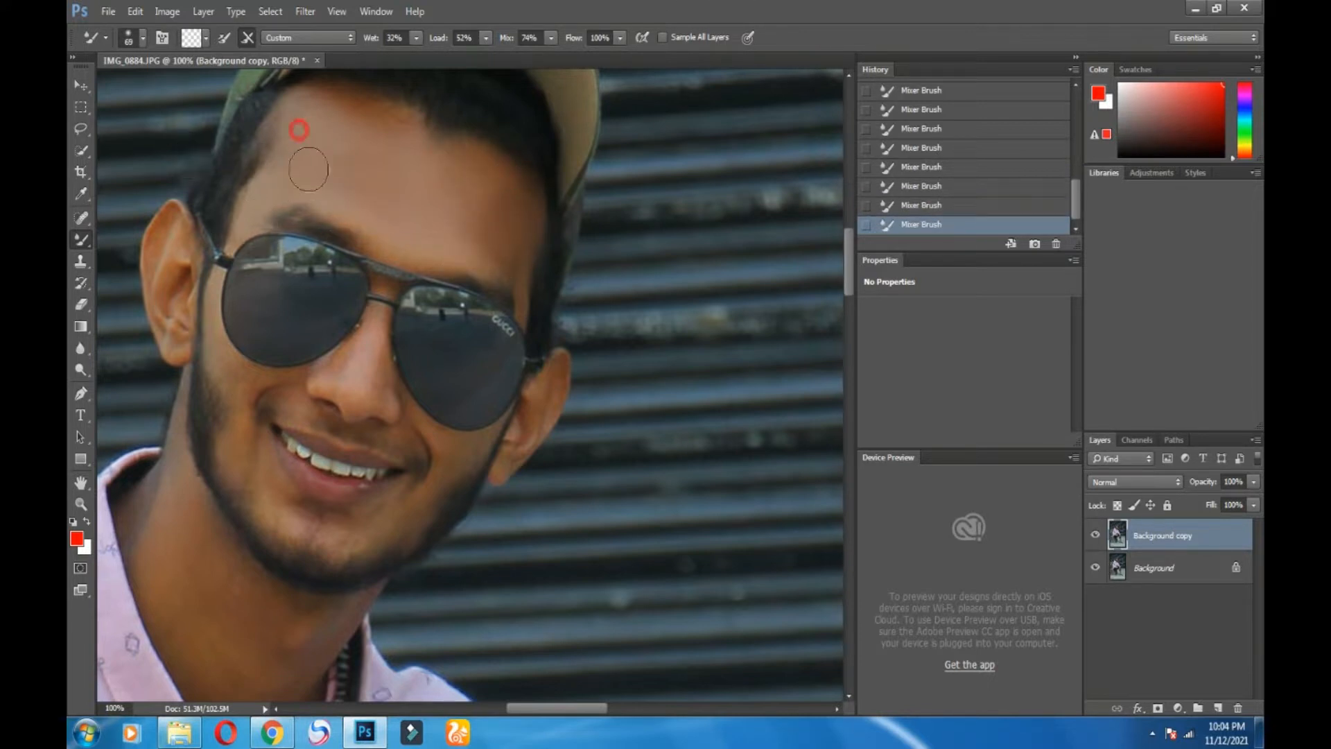
scroll(385, 285, "down", 3)
scroll(385, 285, "down", 2)
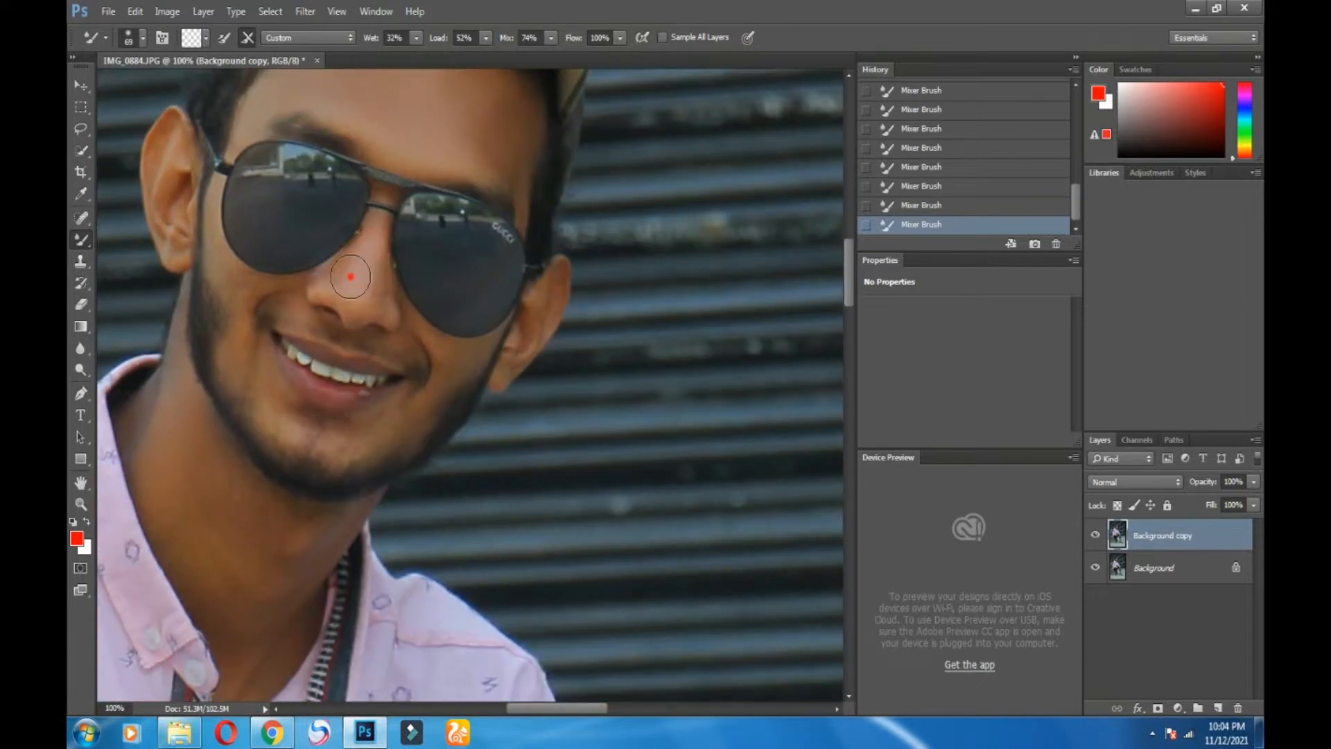
Step: Smooth the cheeks, reducing the Mixer Brush to 58 px partway through
left_click_drag(471, 362, 447, 371)
mouse_move(241, 334)
left_mouse_down()
mouse_move(288, 433)
mouse_move(291, 415)
left_mouse_up()
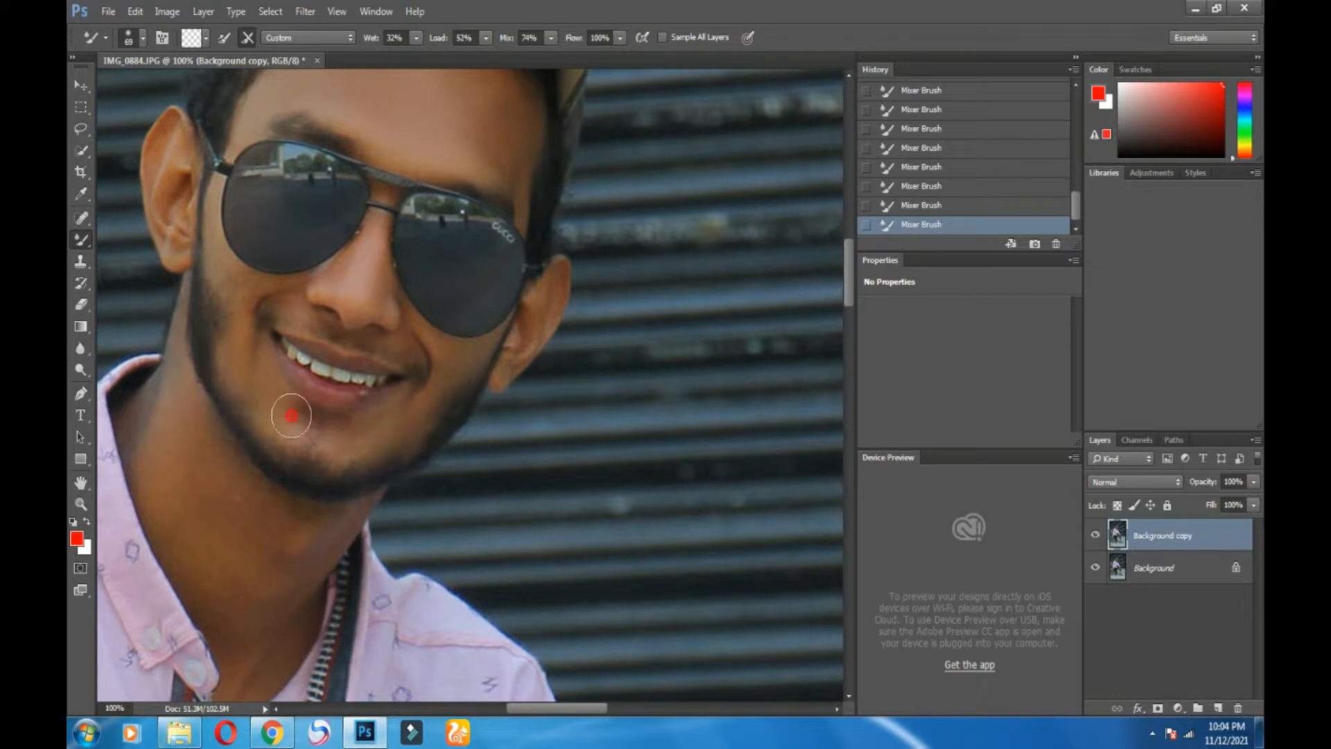
left_click(135, 38)
left_click_drag(176, 91, 174, 90)
key("Return")
mouse_move(243, 282)
left_mouse_down()
mouse_move(243, 352)
mouse_move(280, 287)
left_mouse_up()
mouse_move(374, 229)
left_mouse_down()
mouse_move(321, 274)
mouse_move(395, 283)
mouse_move(392, 307)
left_mouse_up()
Step: Launch the Imagenomic Portraiture filter from the Filter menu
scroll(490, 222, "up", 3)
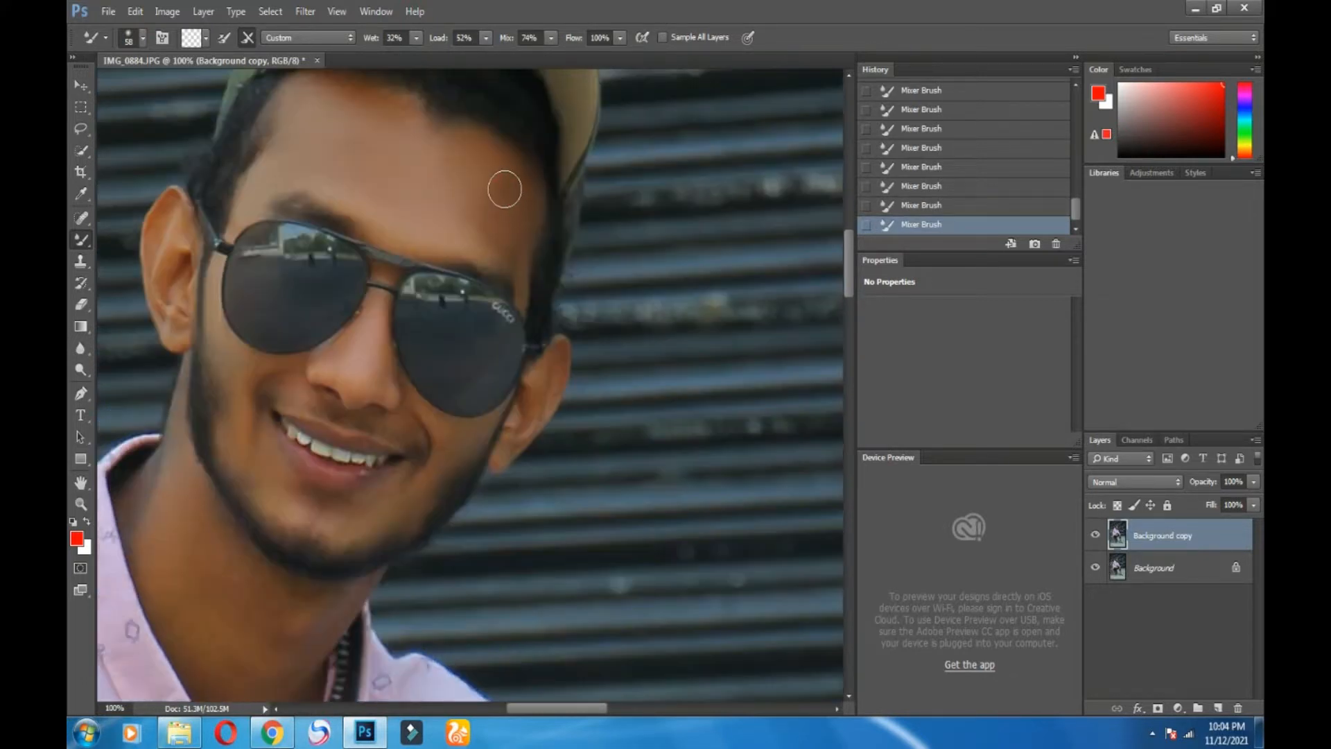
scroll(505, 187, "up", 2)
scroll(388, 291, "down", 3)
scroll(368, 208, "up", 1)
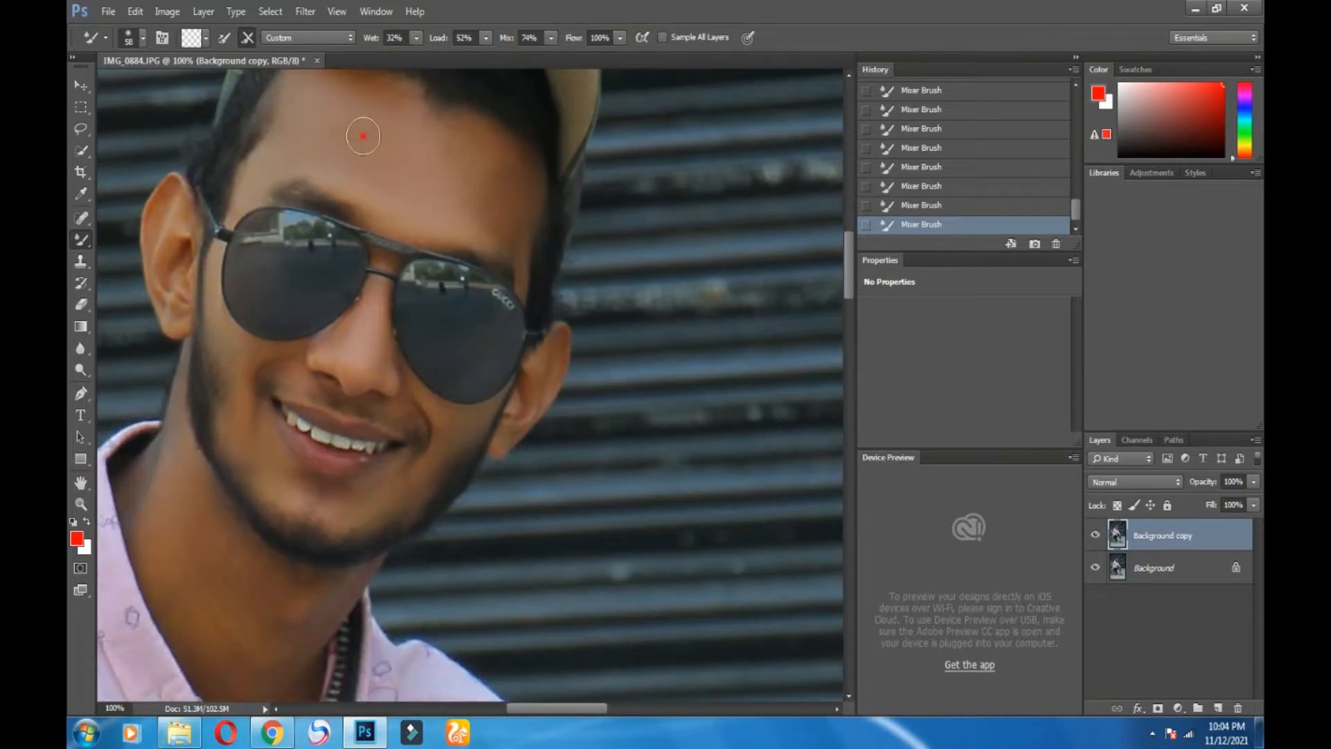
scroll(485, 277, "down", 3)
scroll(360, 402, "up", 3)
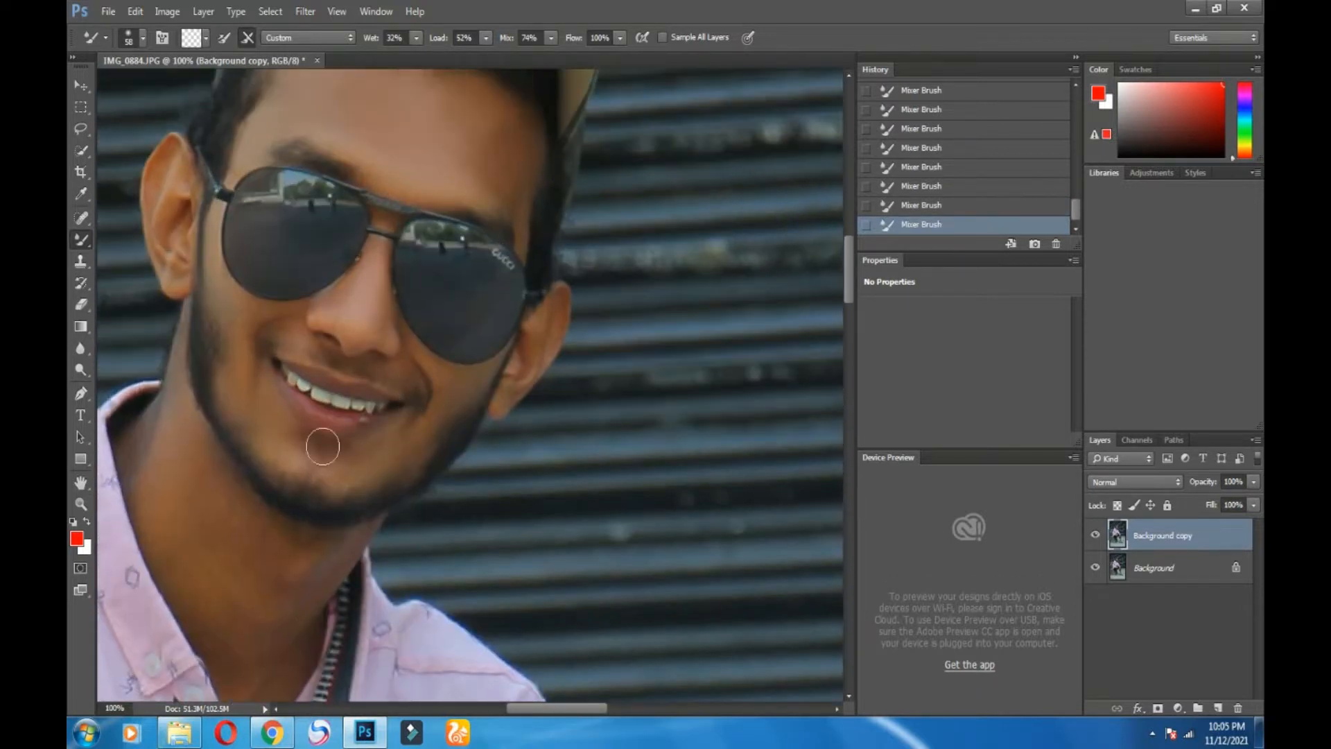
left_click(295, 11)
mouse_move(409, 390)
left_click(530, 389)
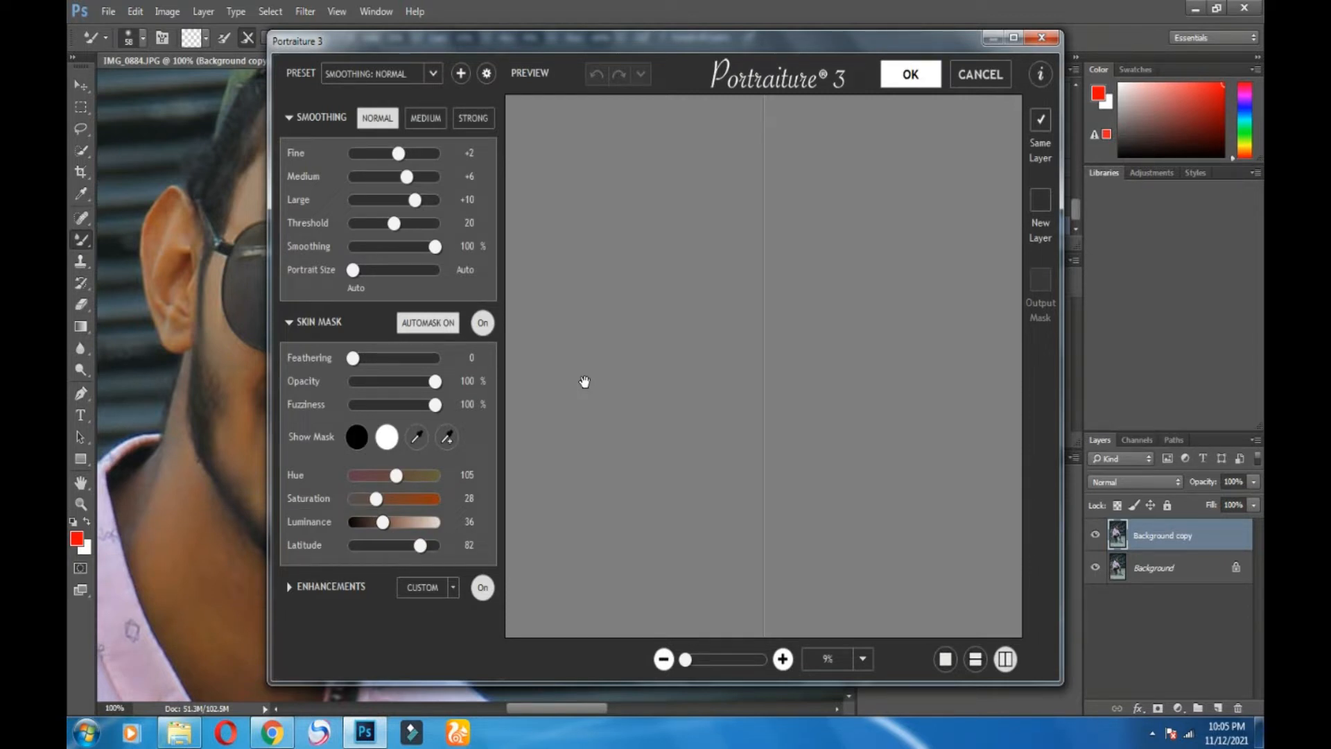
Step: Apply the Portraiture smoothing and lower the copy layer's opacity to 77%
left_click(898, 58)
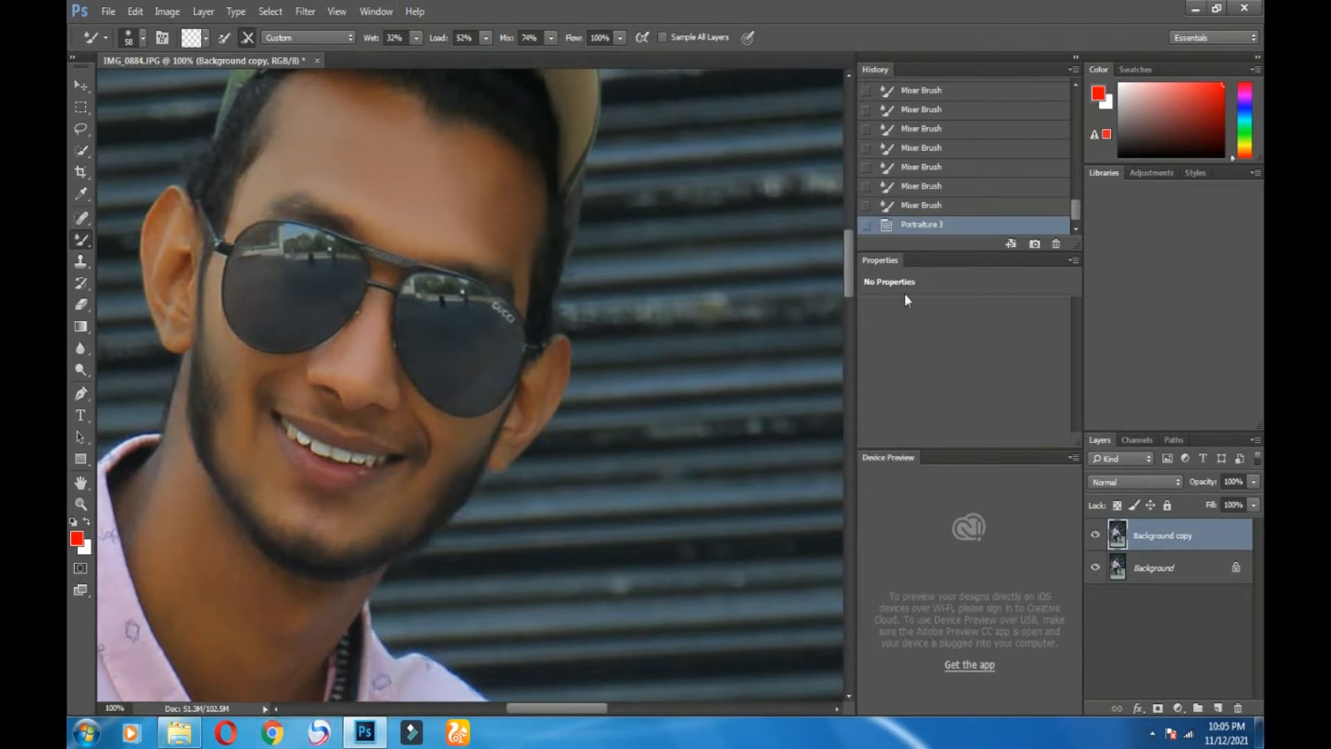
left_click_drag(556, 709, 521, 708)
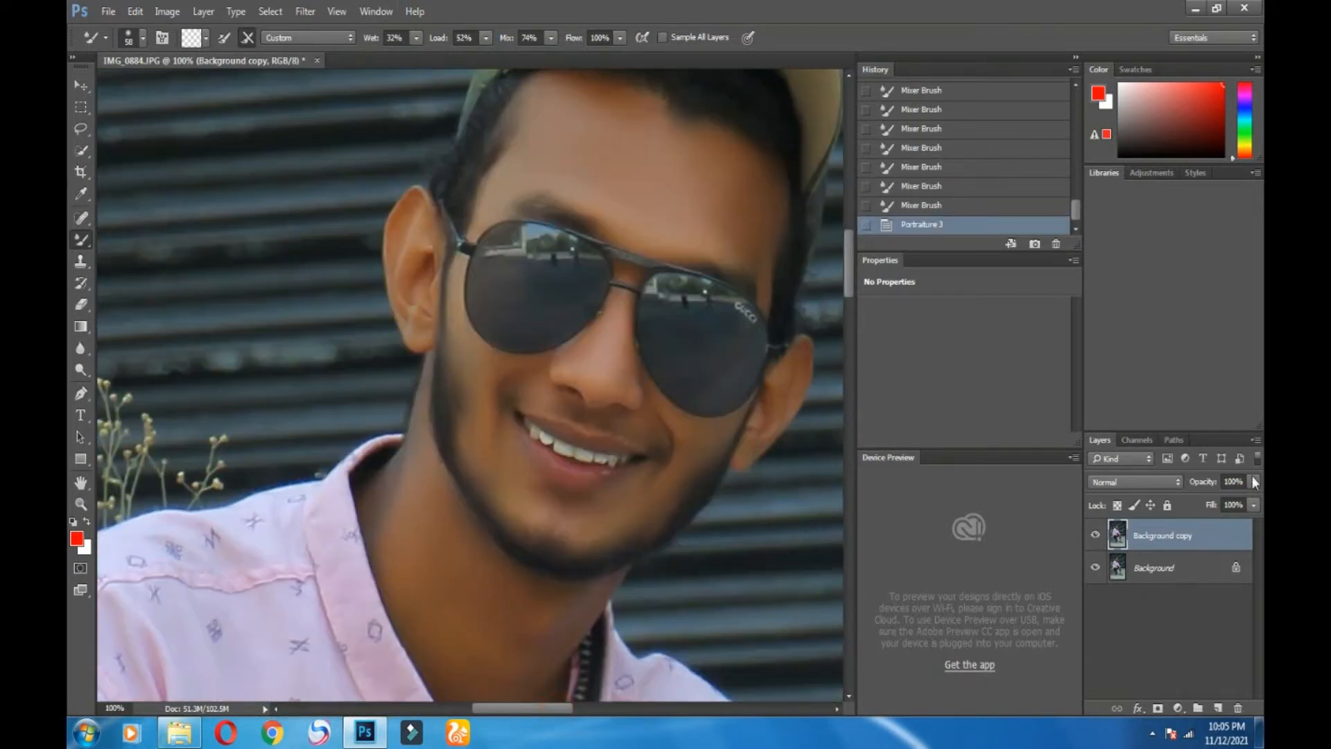
left_click_drag(1242, 506, 1229, 511)
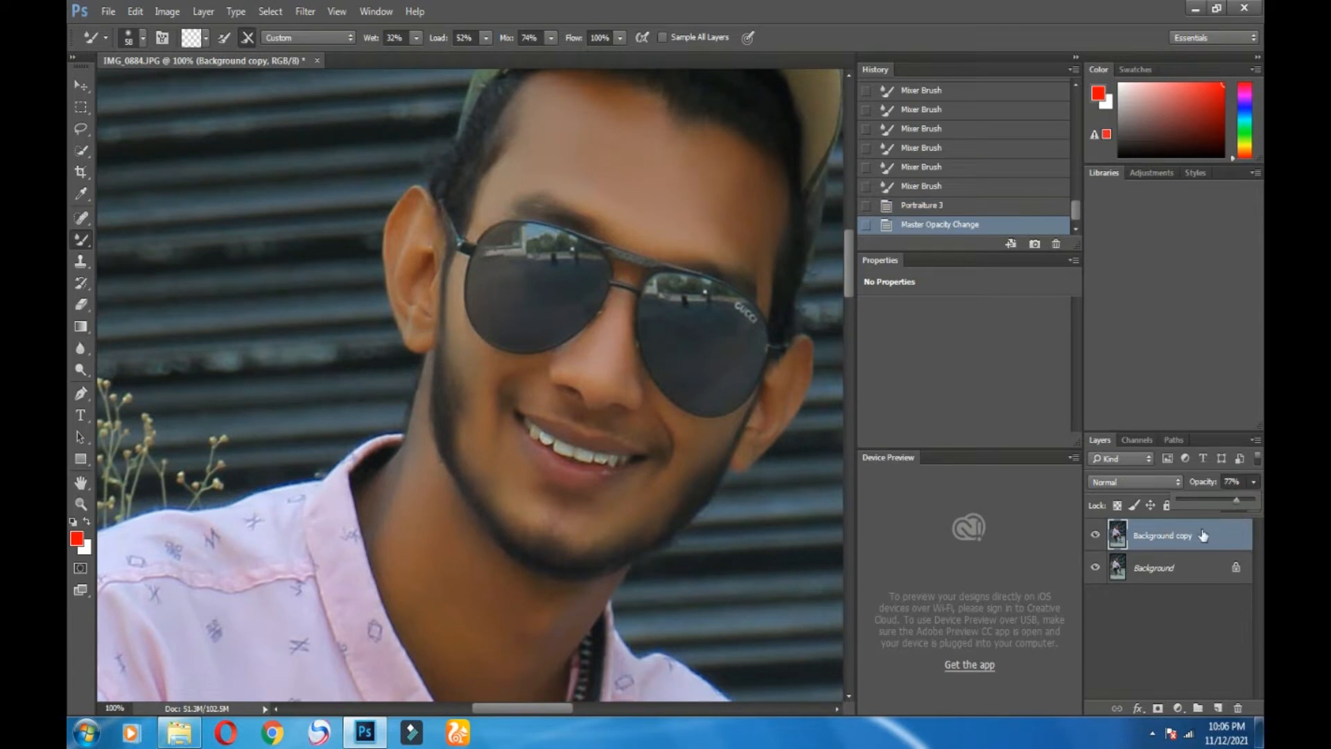
Step: Merge the smoothed layer down and duplicate the merged Background layer
right_click(1204, 535)
left_click(1123, 513)
left_click(336, 12)
left_click_drag(1206, 545, 1218, 708)
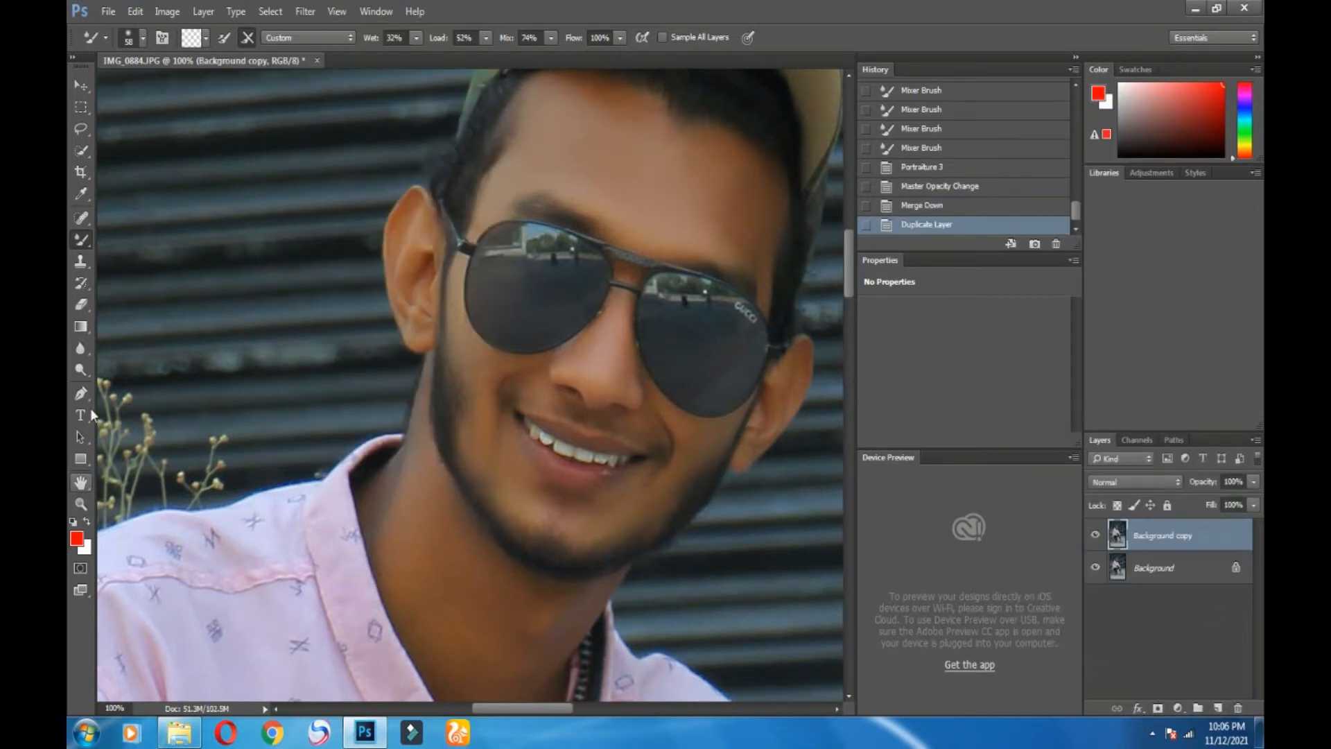
left_click(80, 480)
Step: Select the Dodge Tool with Shadows range, try forehead and temple strokes, then undo them
scroll(416, 455, "up", 6)
scroll(805, 316, "down", 1)
scroll(806, 316, "down", 2)
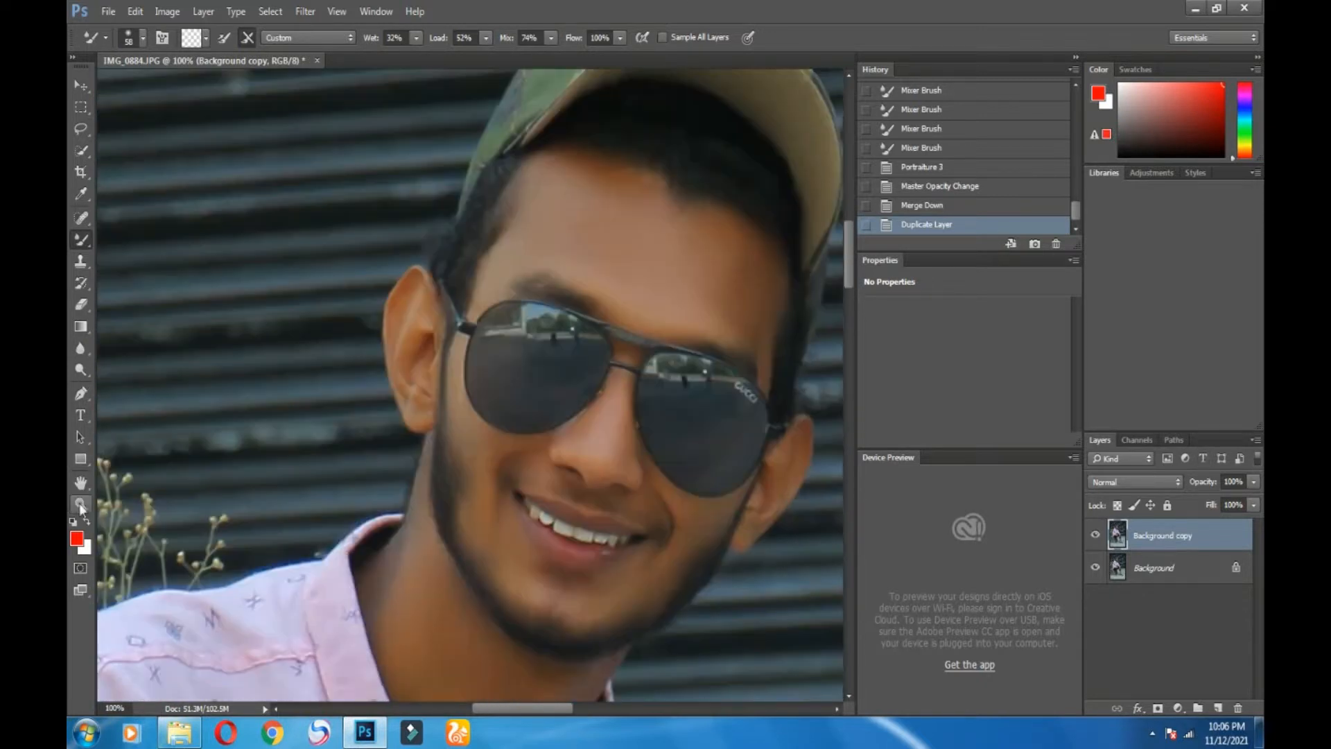
left_click(81, 369)
scroll(767, 217, "down", 1)
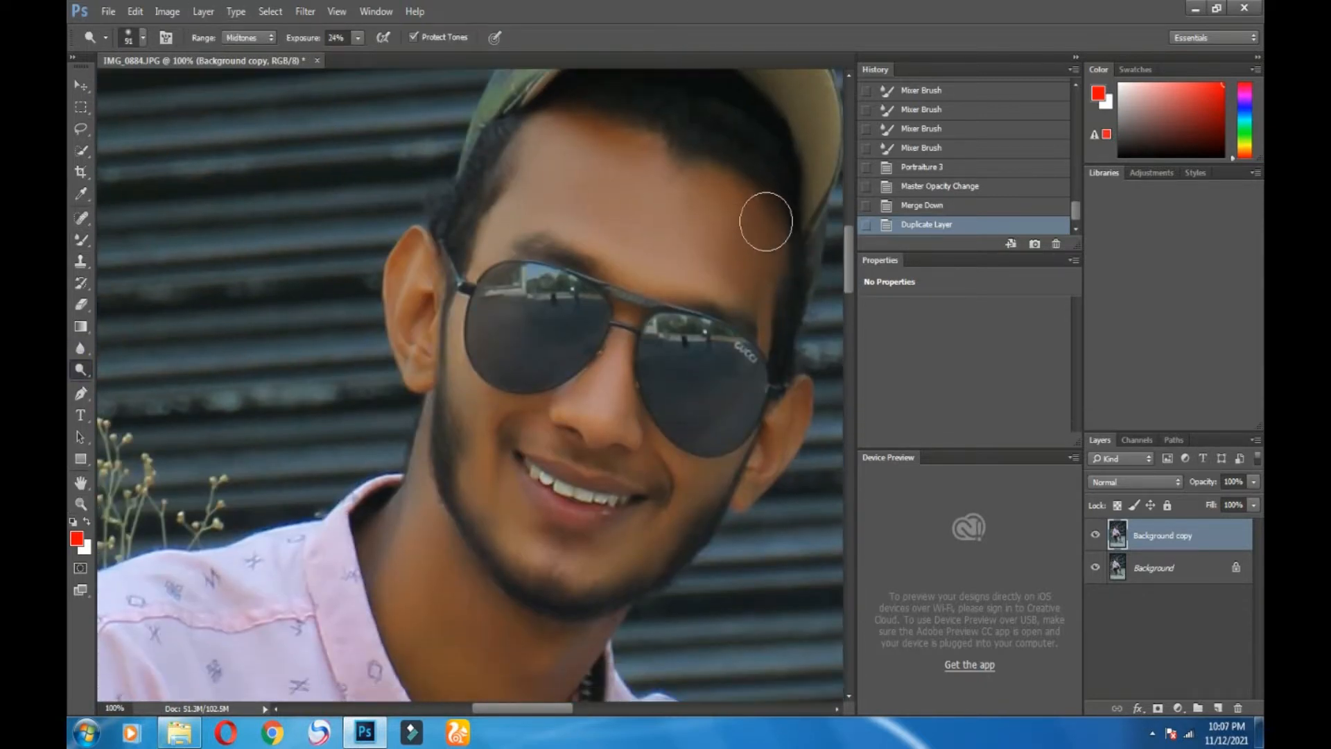
left_click(244, 53)
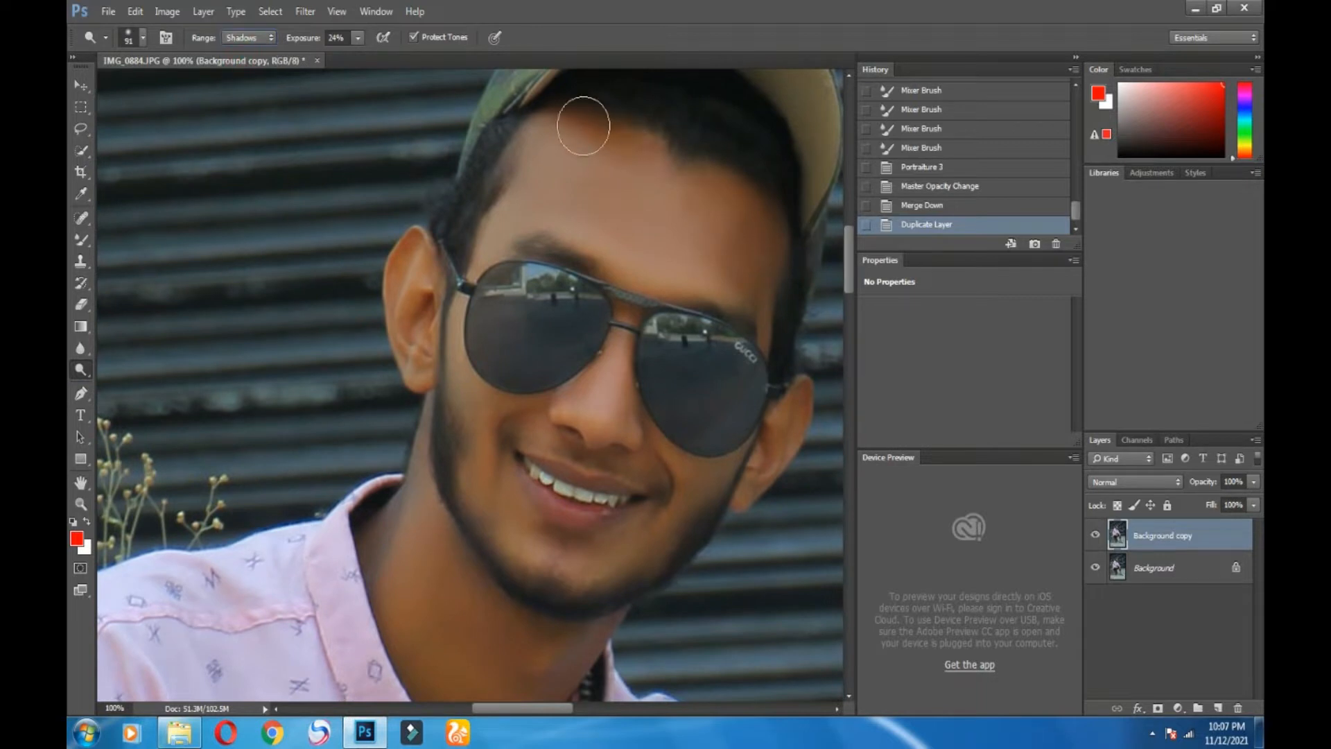
left_click_drag(576, 125, 746, 180)
left_click_drag(758, 332, 754, 388)
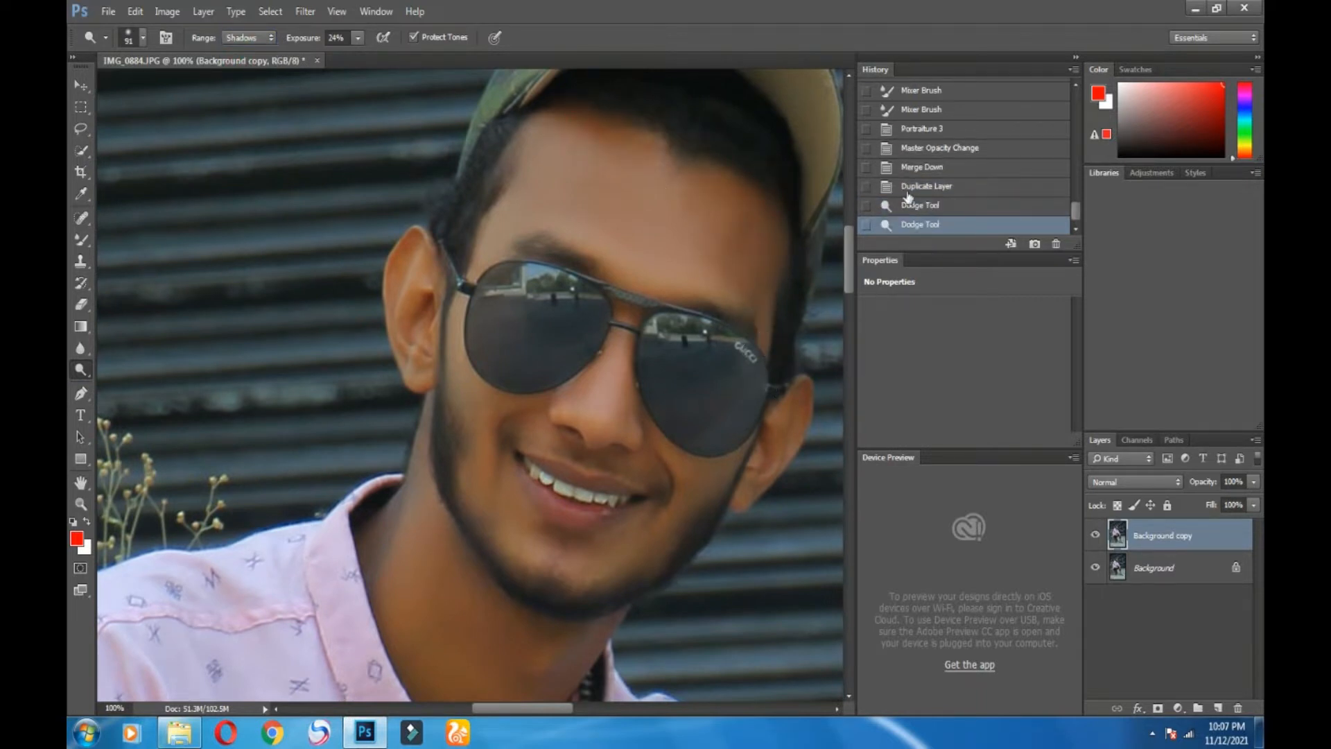
key("ctrl+alt+z")
key("ctrl+alt+z")
Step: Raise Dodge exposure to 28% and lighten the cheek, mouth area and surrounding skin
left_click(358, 37)
left_click_drag(359, 57, 361, 57)
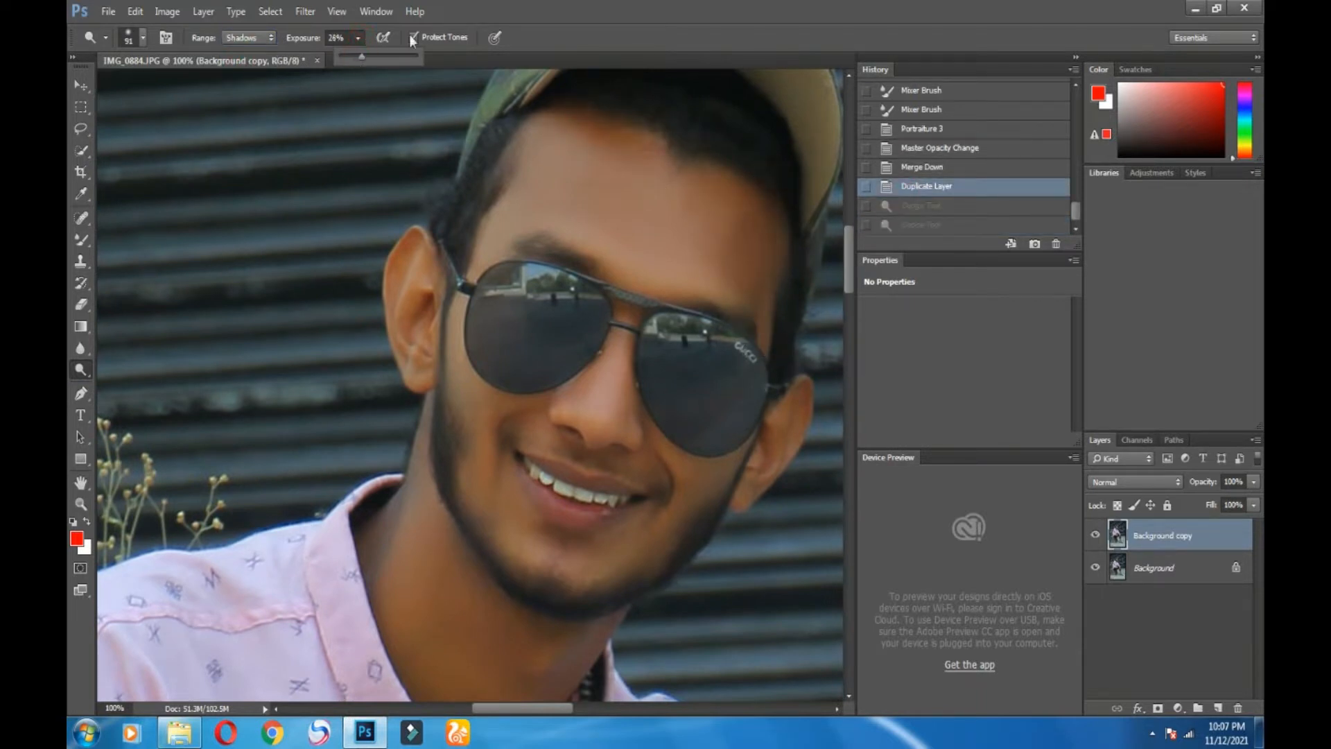
left_click_drag(712, 442, 726, 513)
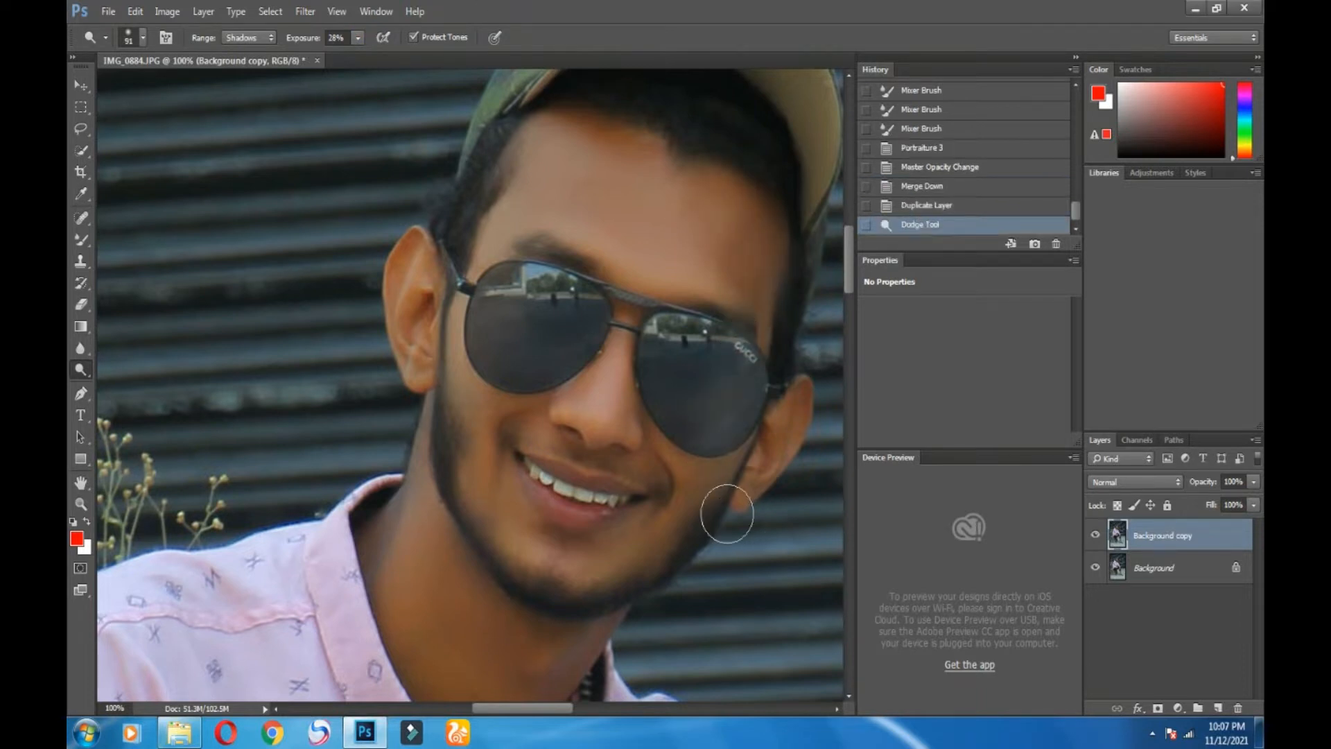
mouse_move(511, 406)
left_mouse_down()
mouse_move(526, 457)
mouse_move(563, 459)
left_mouse_up()
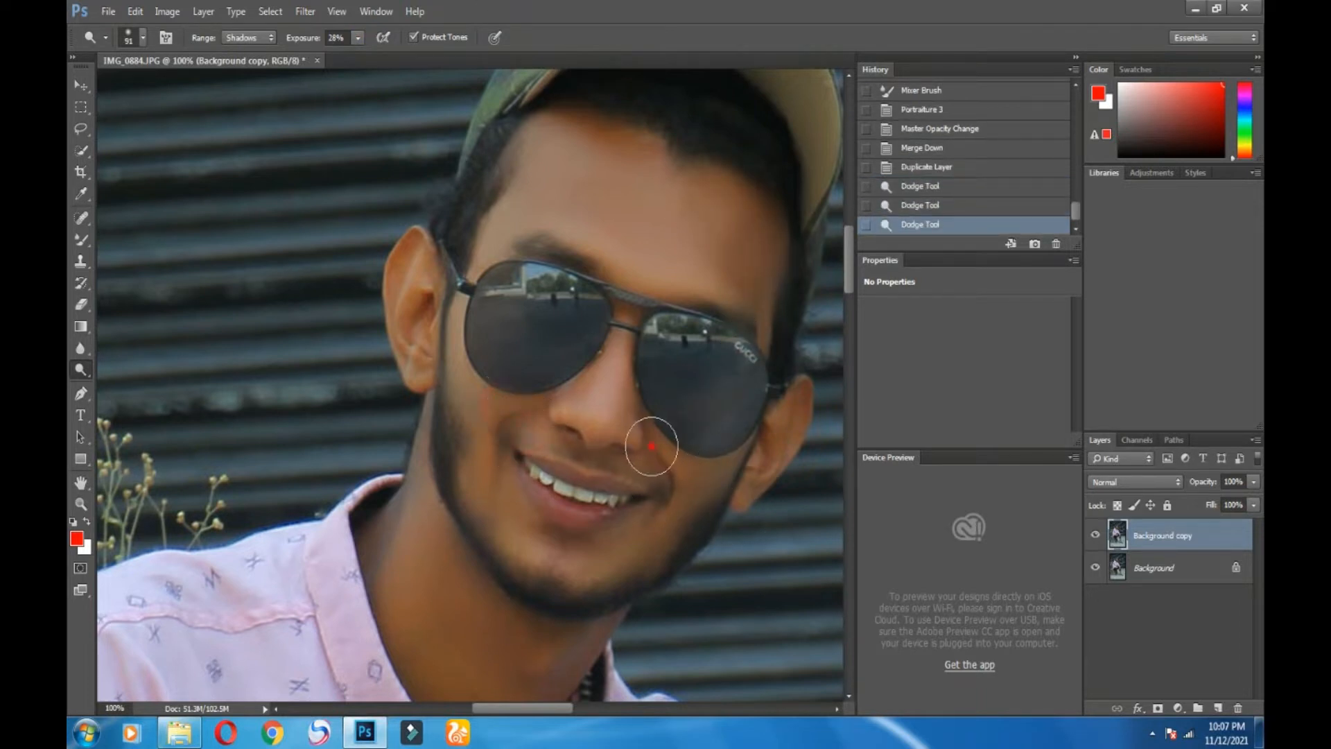
left_click_drag(659, 564, 597, 591)
scroll(452, 567, "down", 1)
scroll(454, 554, "down", 1)
mouse_move(479, 485)
left_mouse_down()
mouse_move(528, 520)
mouse_move(520, 678)
left_mouse_up()
scroll(513, 658, "down", 1)
left_click_drag(516, 581, 486, 520)
left_click(478, 490)
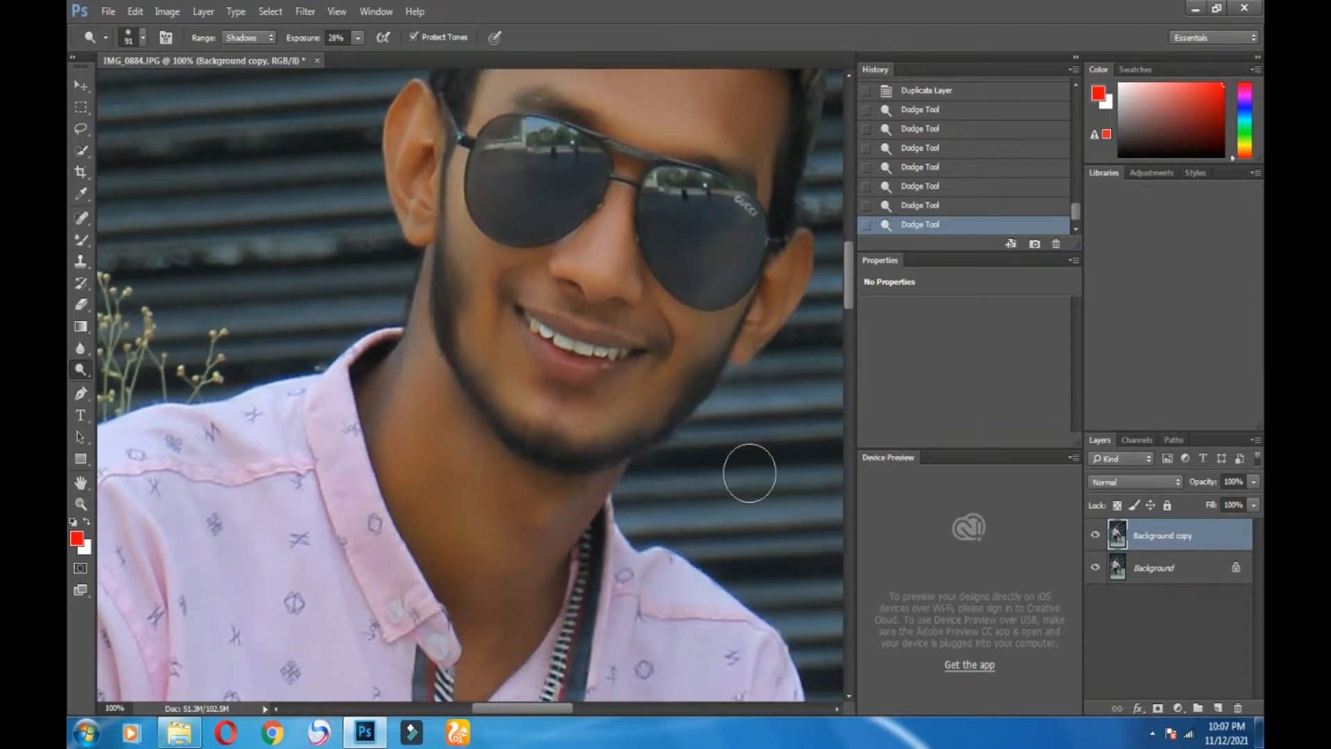
scroll(750, 472, "up", 2)
Step: Switch the Dodge range to Midtones at 21% exposure and lighten the forehead
left_click(256, 63)
left_click(358, 38)
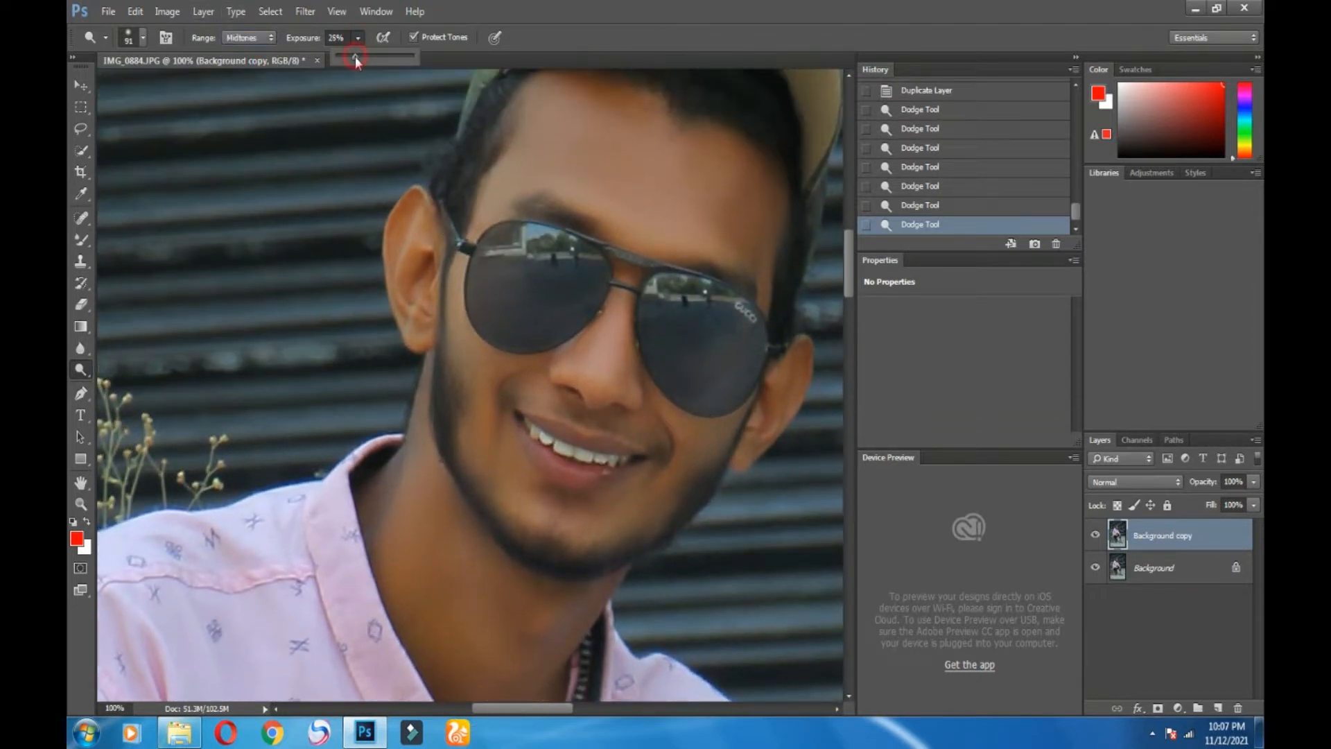
left_click_drag(355, 56, 354, 61)
left_click(714, 217)
scroll(605, 137, "up", 1)
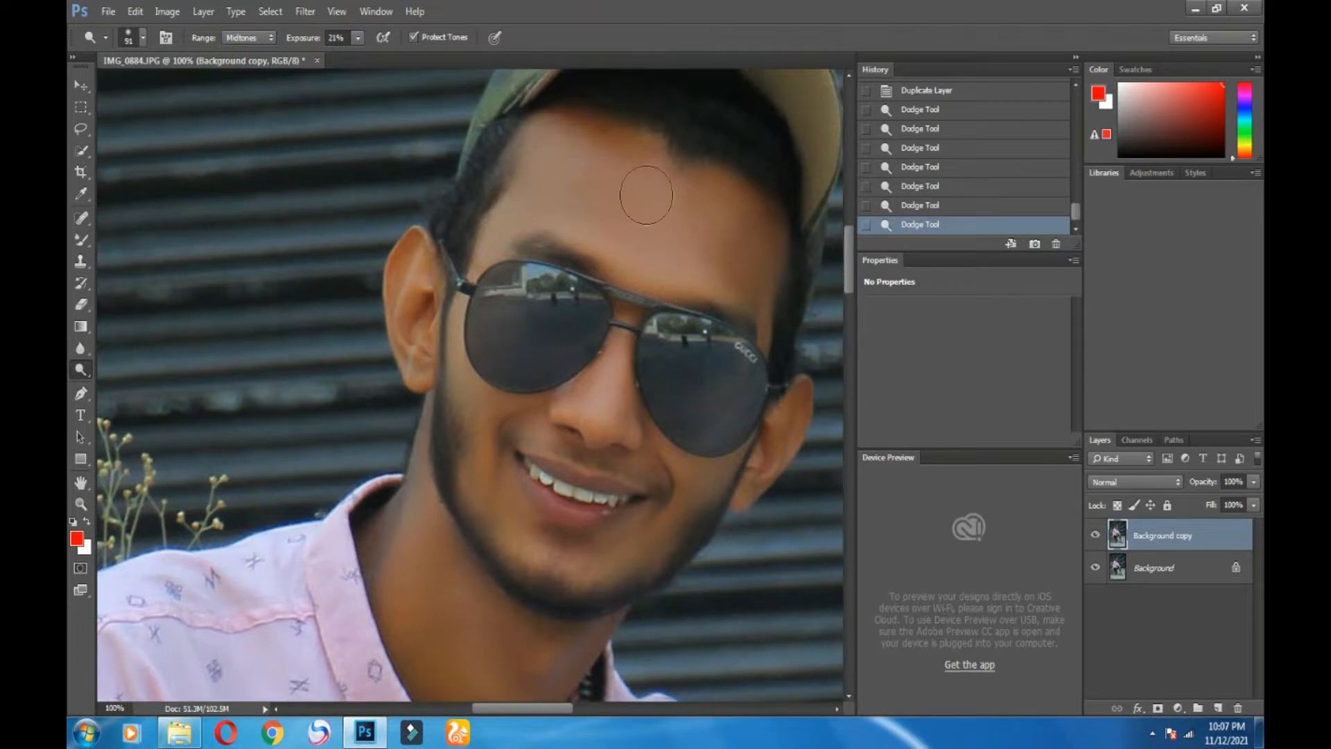
mouse_move(563, 124)
left_mouse_down()
mouse_move(644, 136)
mouse_move(714, 178)
left_mouse_up()
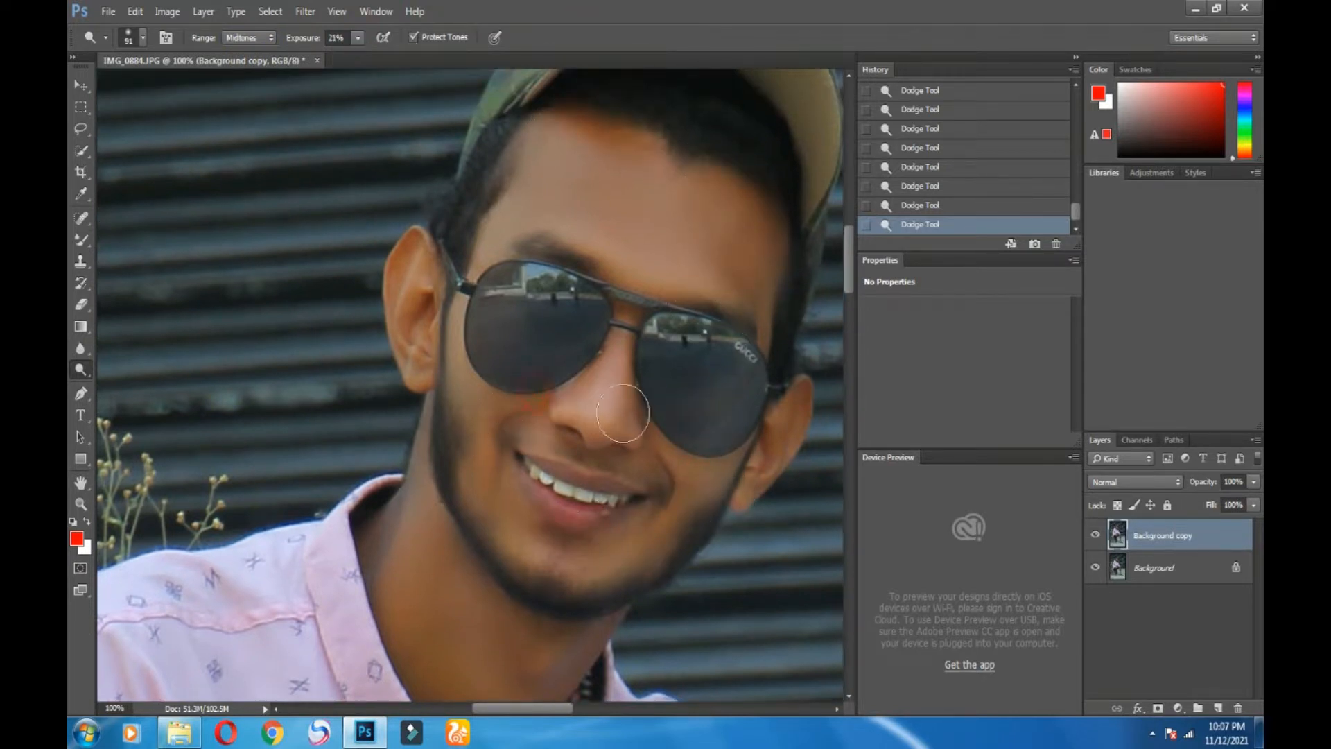
Step: Compare the dodged copy layer on and off, then fade it to 88% opacity
scroll(655, 454, "down", 1)
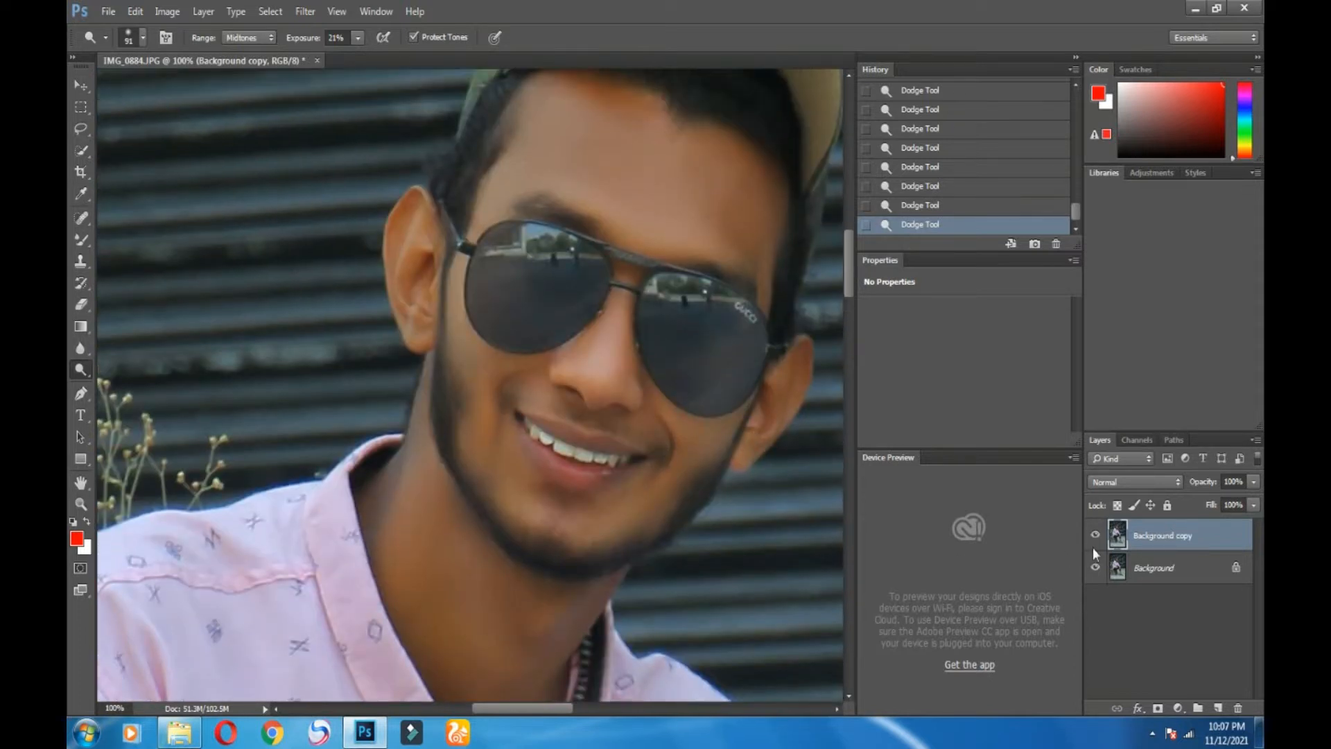
left_click(1096, 537)
left_click(1096, 536)
left_click(1096, 537)
left_click(1095, 537)
scroll(825, 416, "down", 1)
scroll(704, 529, "up", 2)
scroll(704, 529, "down", 3)
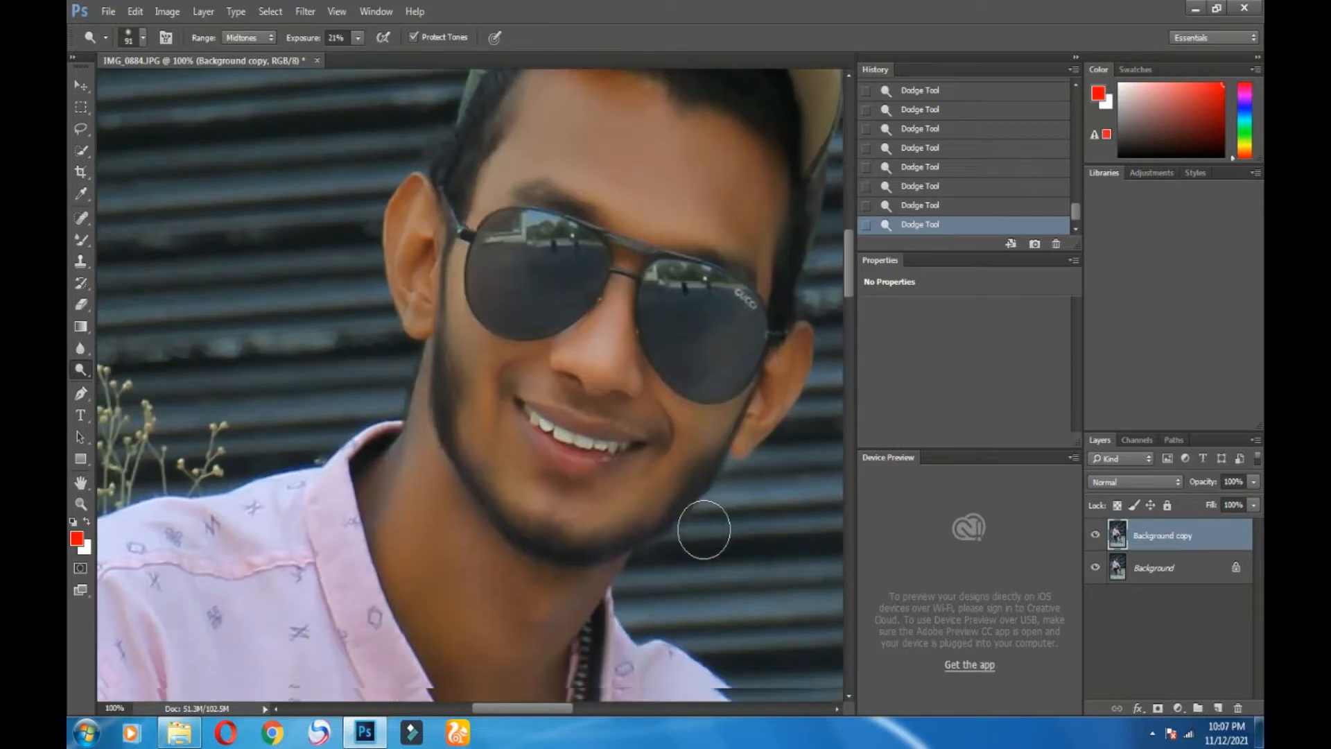
scroll(704, 530, "up", 2)
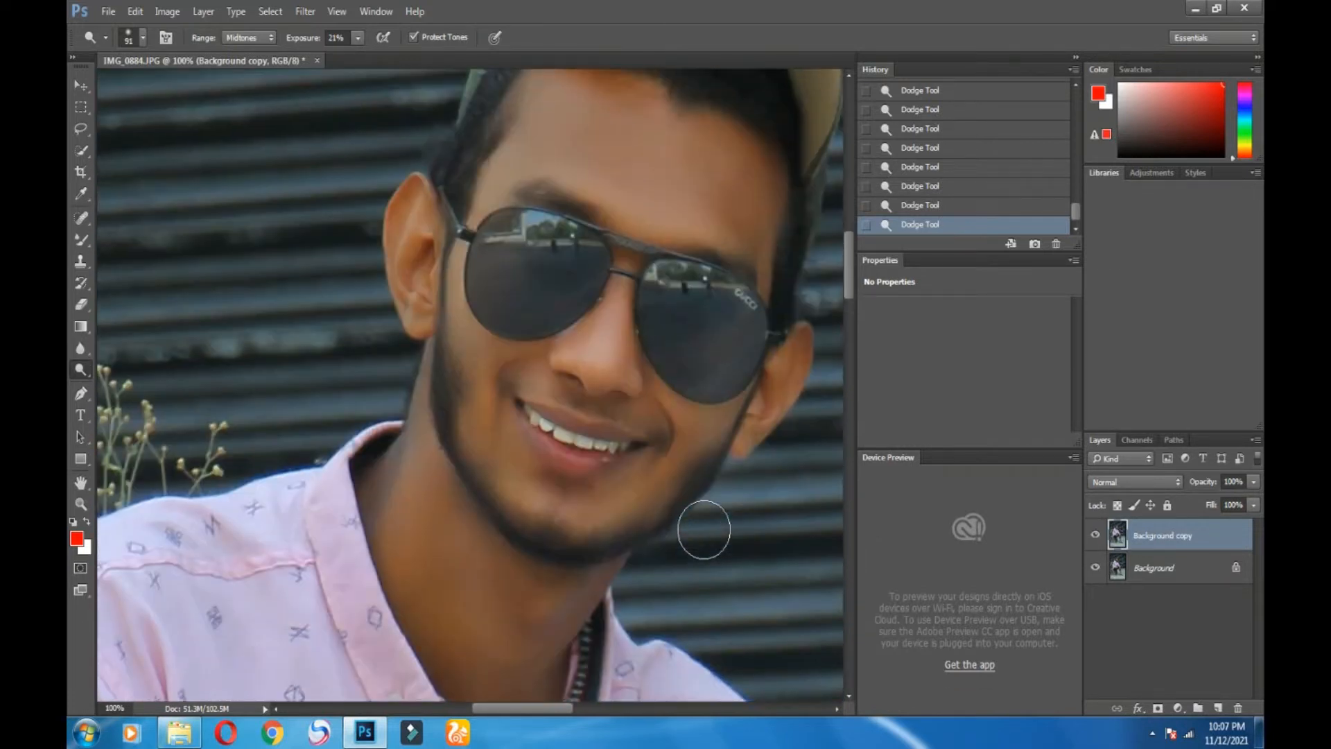
left_click(1253, 481)
left_click_drag(1247, 511, 1033, 564)
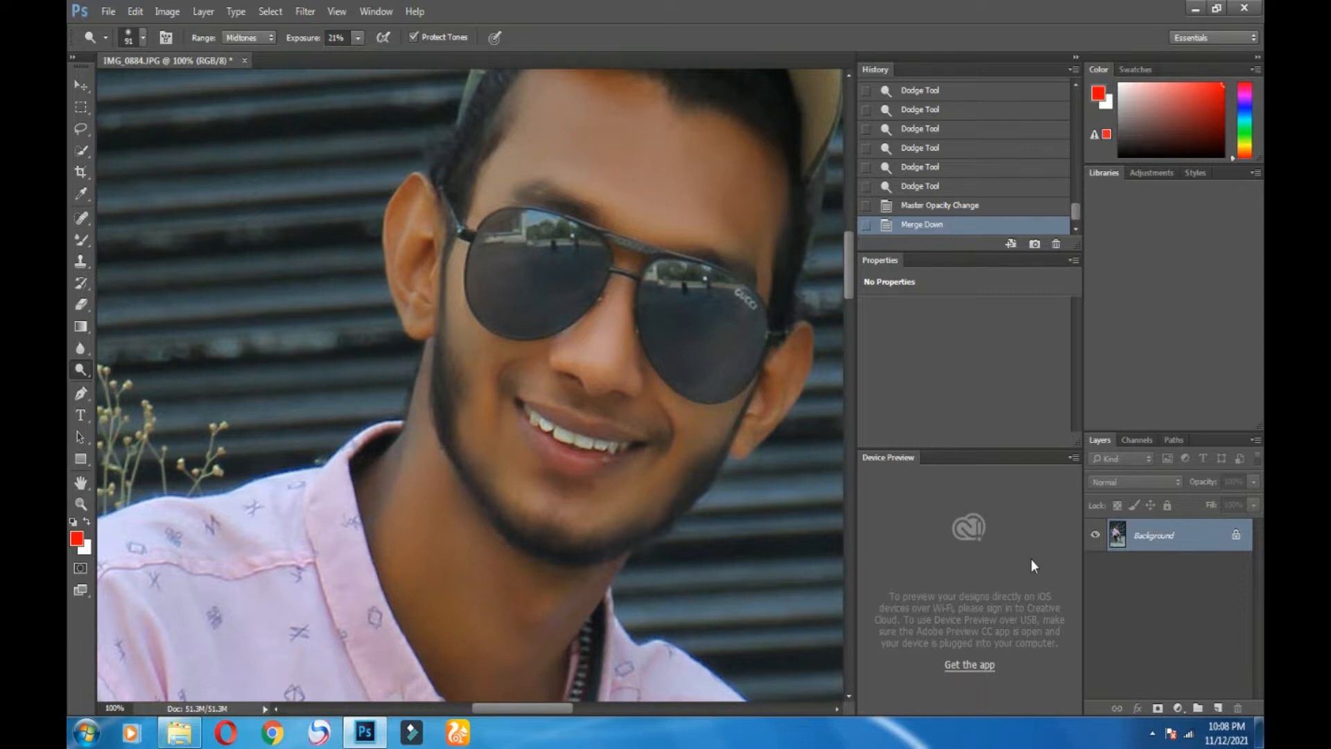
Step: In the Camera Raw Filter, set Highlights -86, Shadows +48 and Temperature +4
left_click(305, 11)
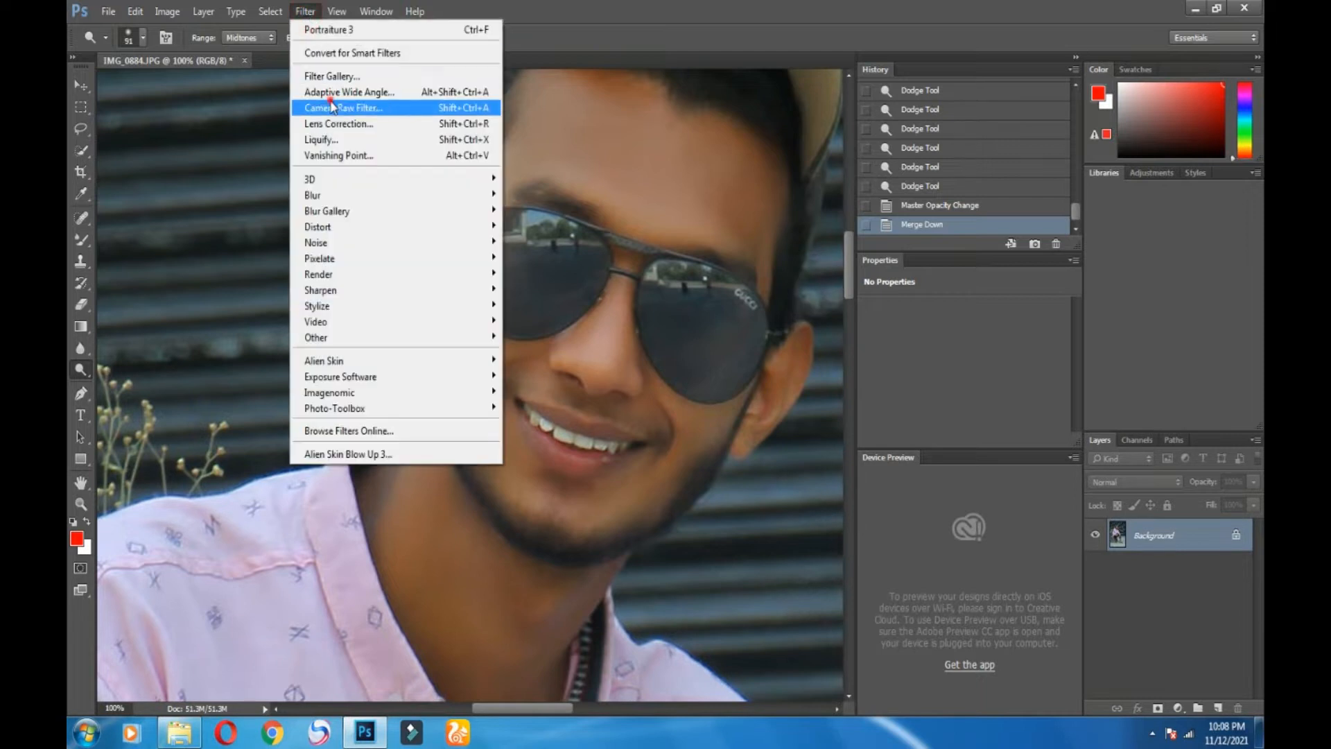
left_click(416, 110)
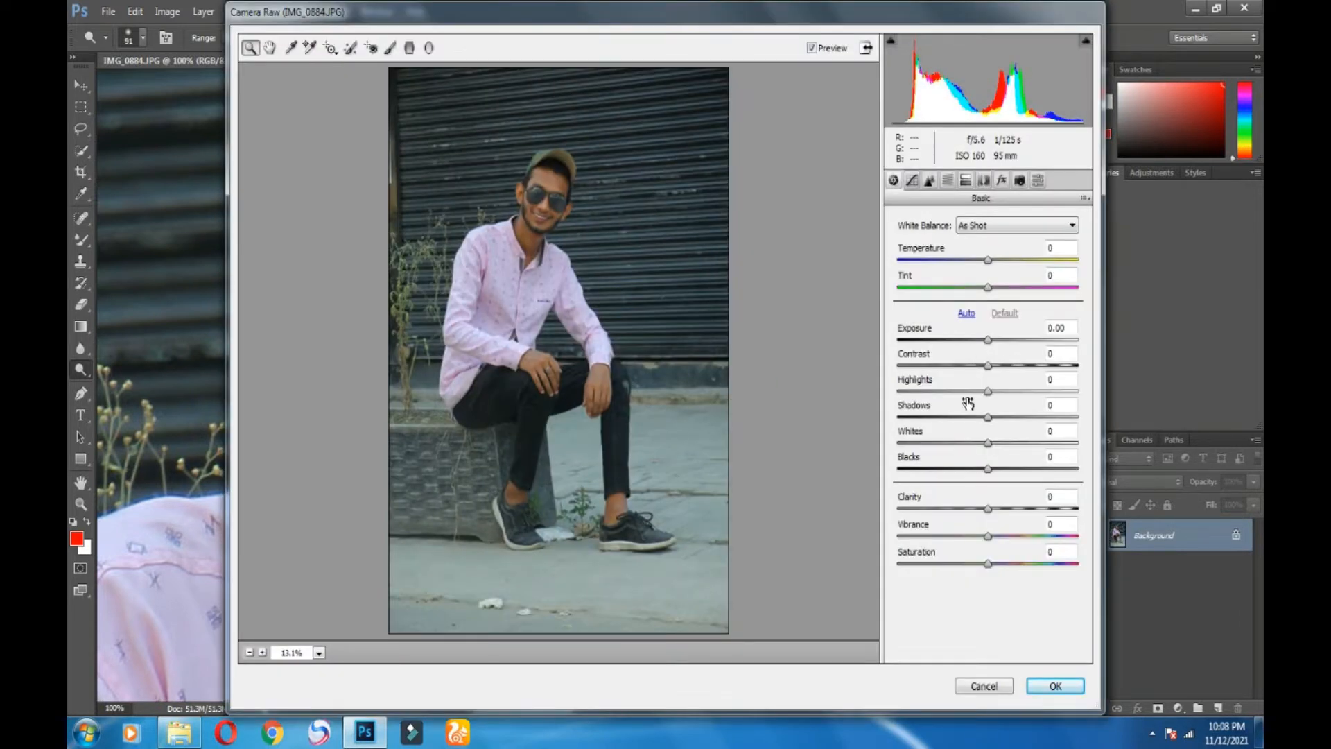
left_click_drag(988, 391, 910, 393)
left_click_drag(1006, 418, 1024, 421)
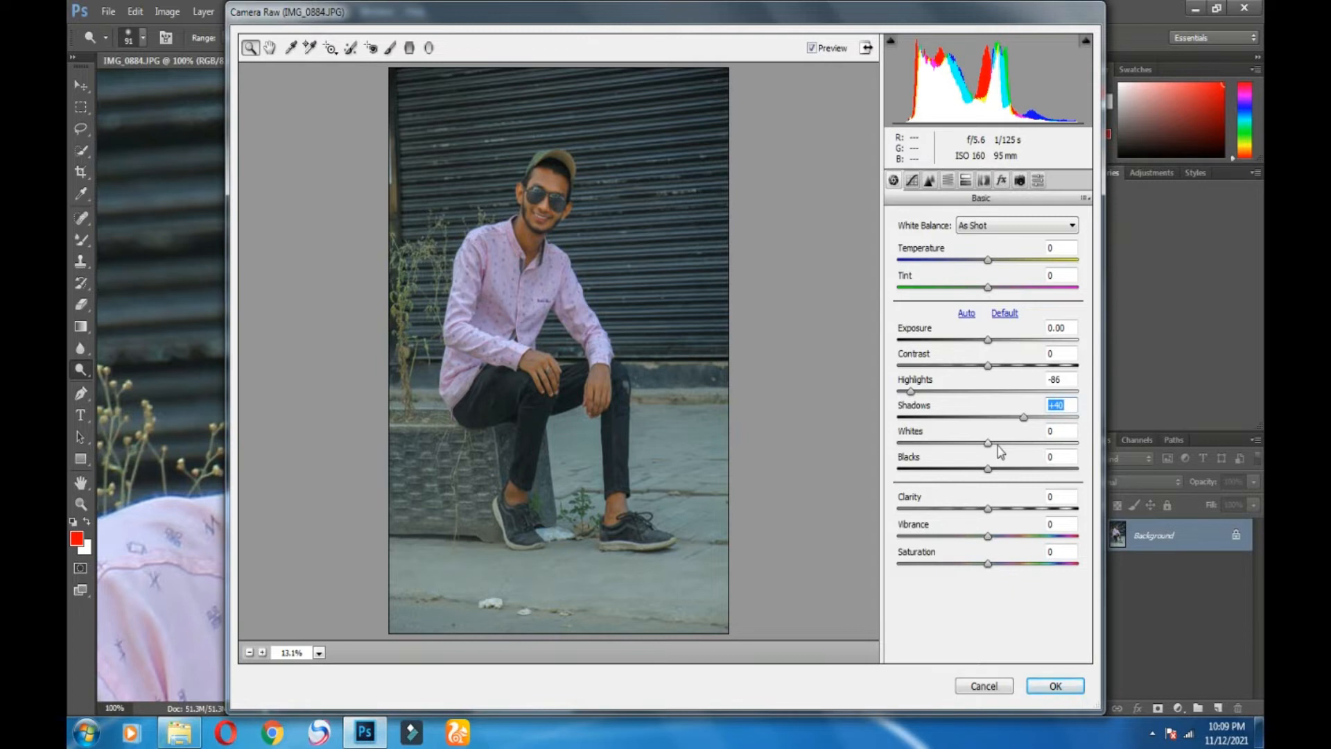
left_click_drag(1025, 419, 999, 510)
left_click_drag(987, 260, 991, 259)
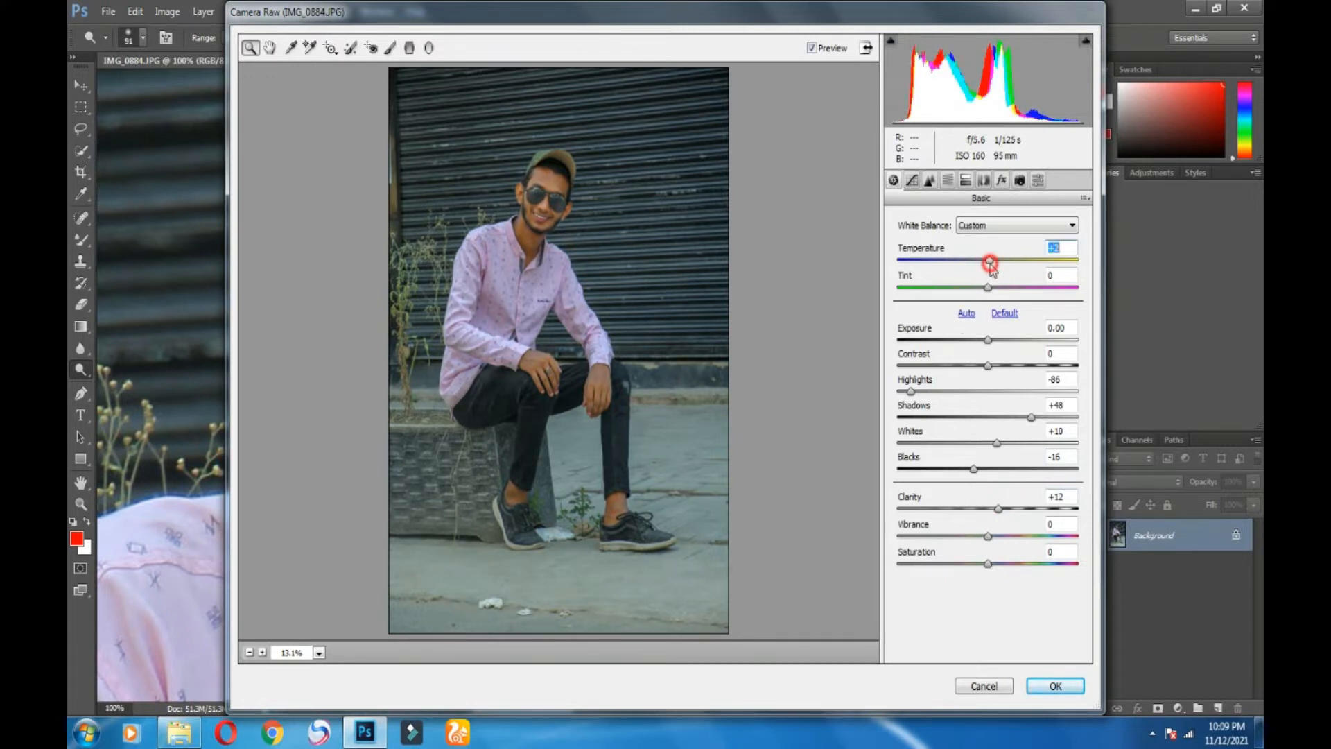
Step: Set Sharpening Amount 18 and Luminance noise reduction 12, then apply the filter
left_click(913, 179)
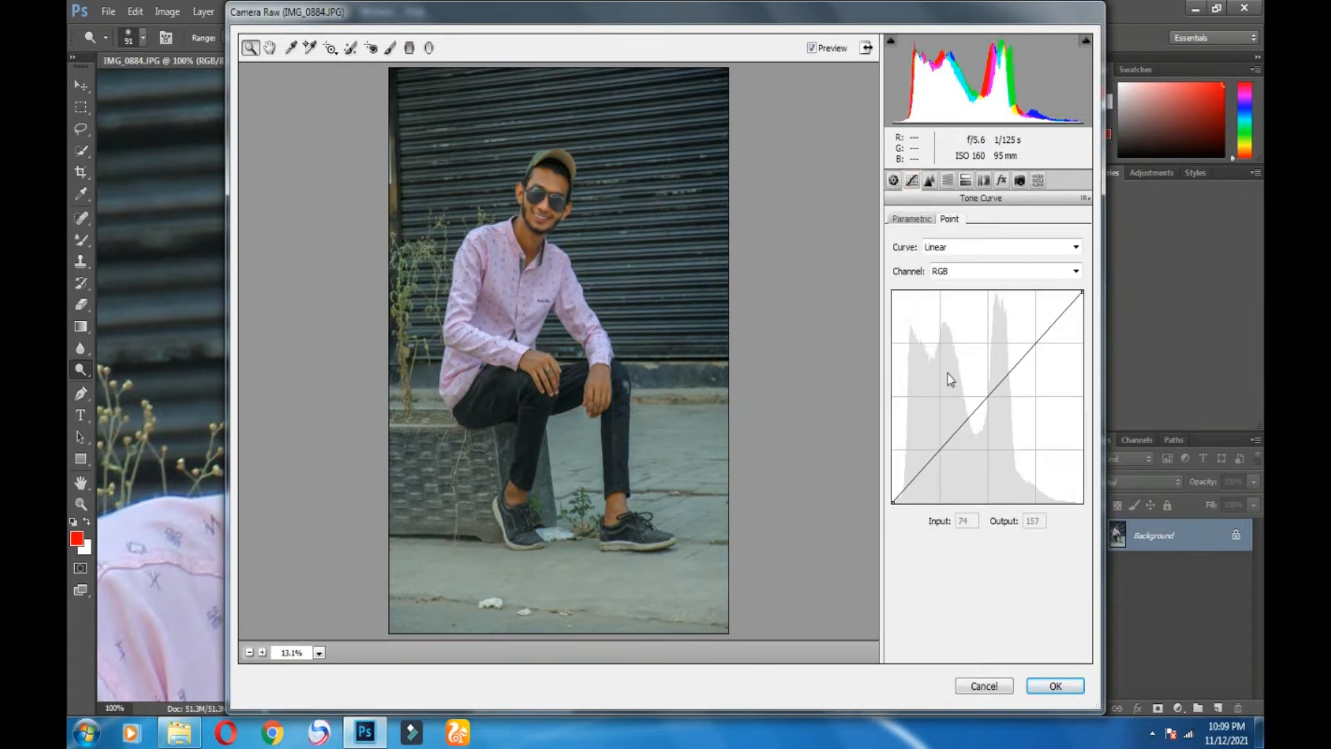
left_click(924, 221)
left_click(929, 179)
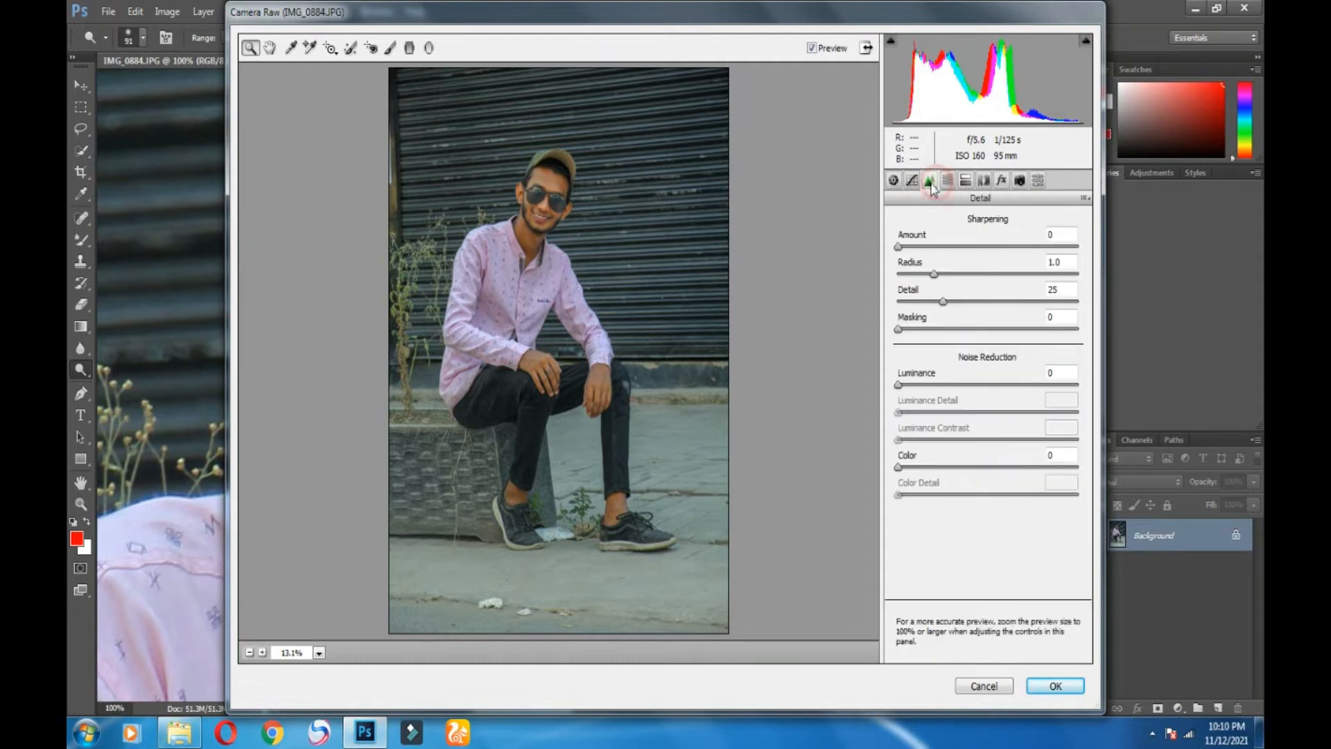
left_click(918, 247)
left_click(918, 384)
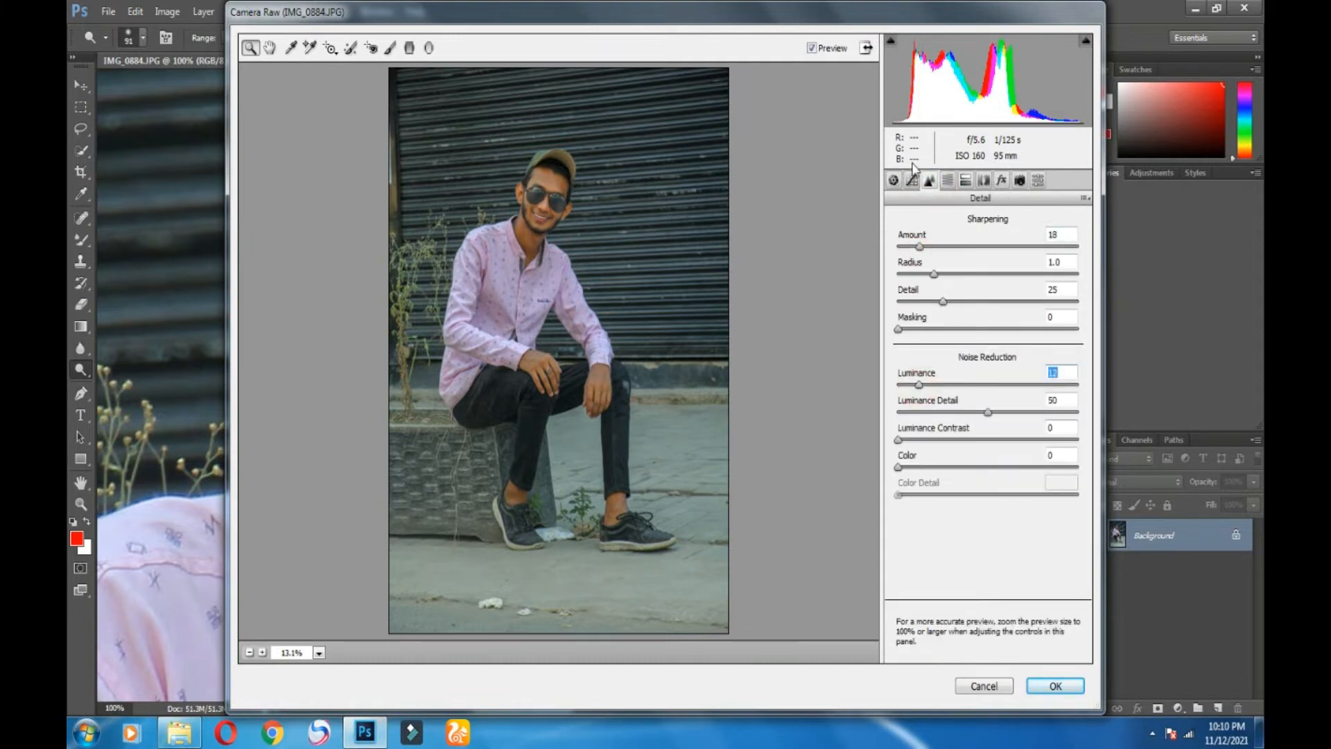
left_click(1043, 686)
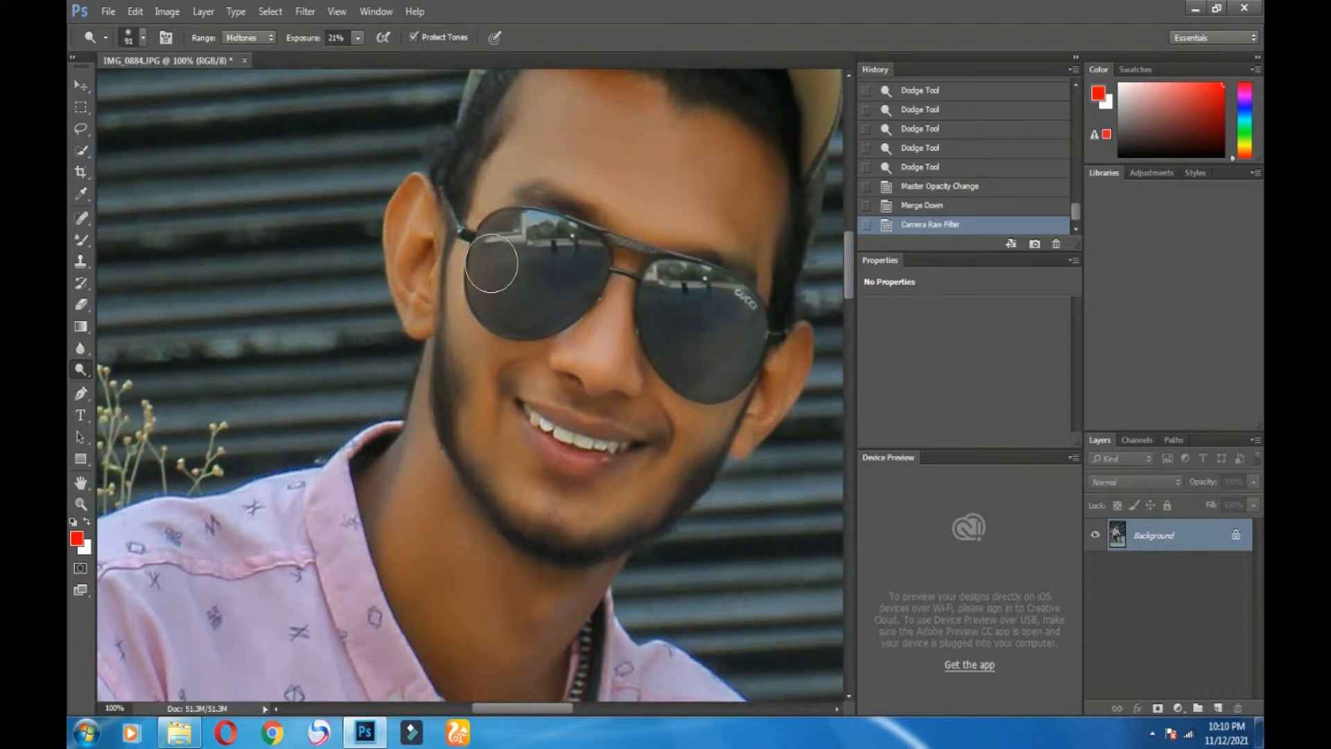
Step: Toggle the Camera Raw result off and on to compare with the original
scroll(589, 285, "down", 6)
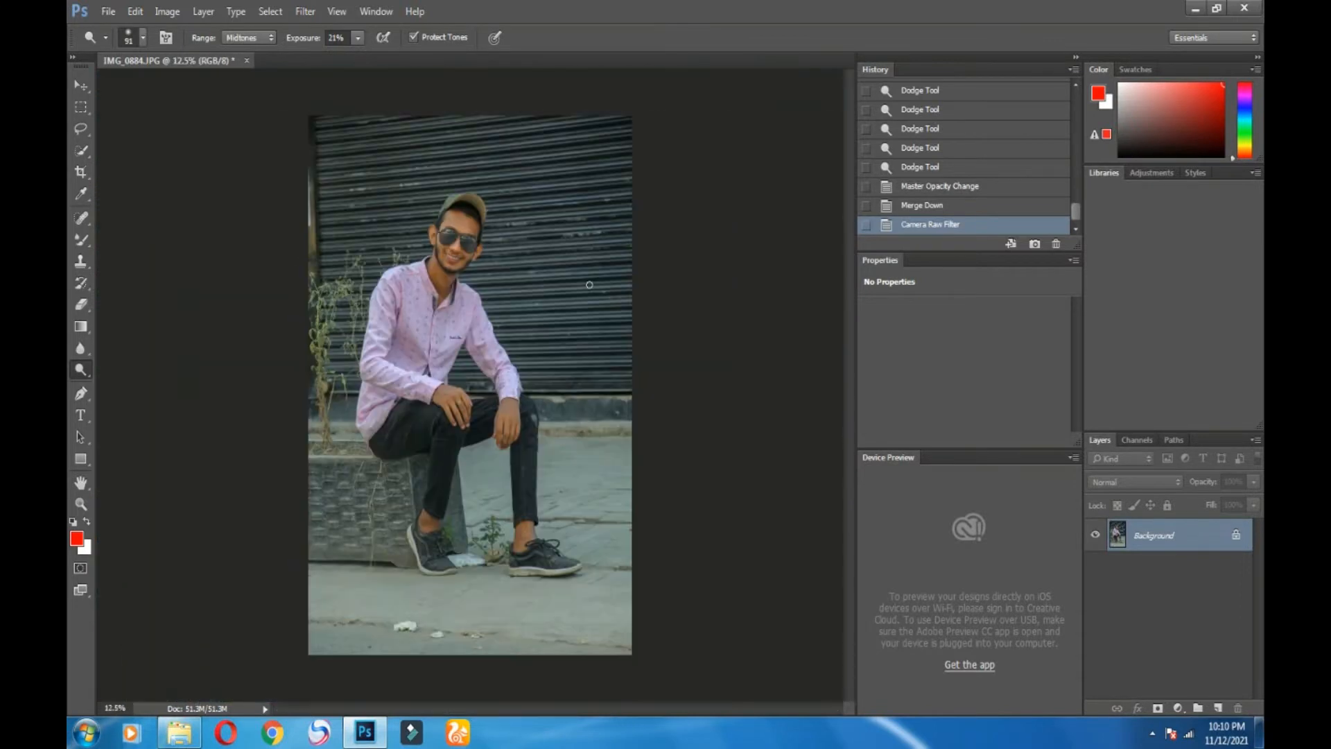
scroll(589, 285, "up", 1)
left_click(919, 208)
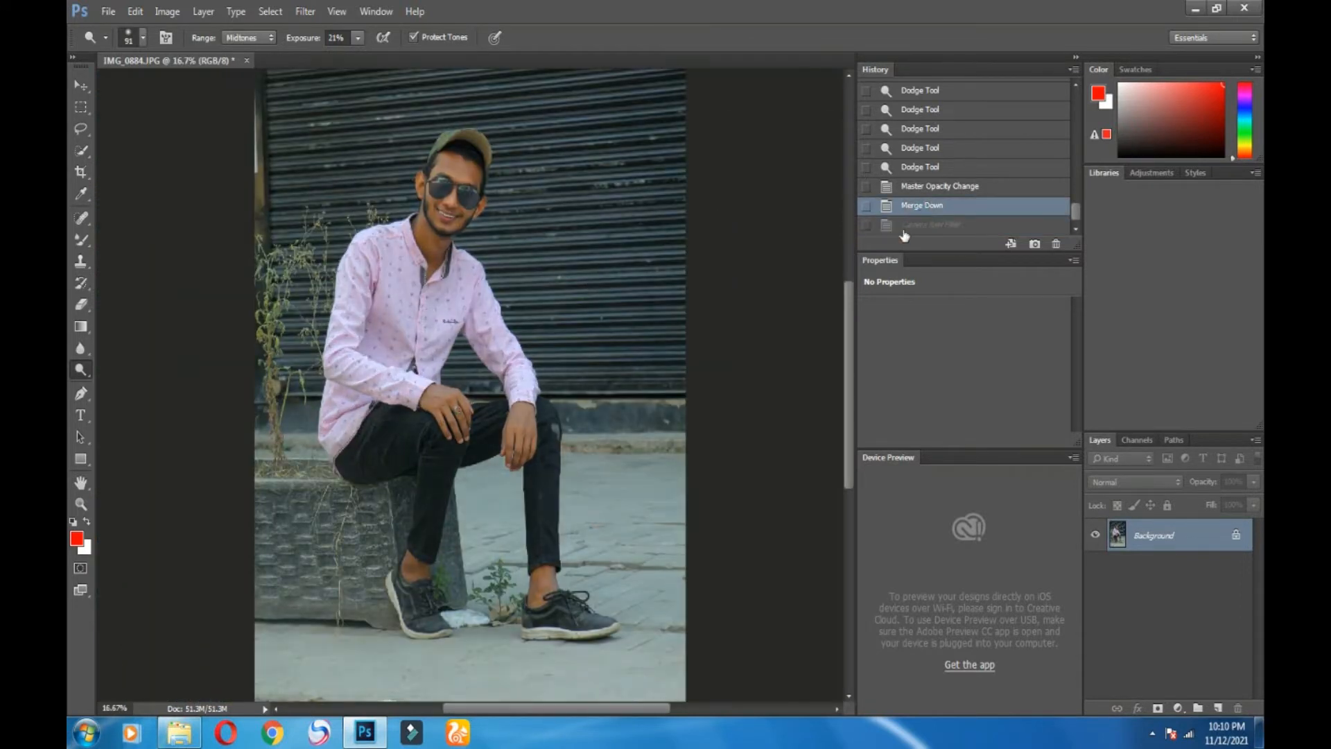
left_click(901, 228)
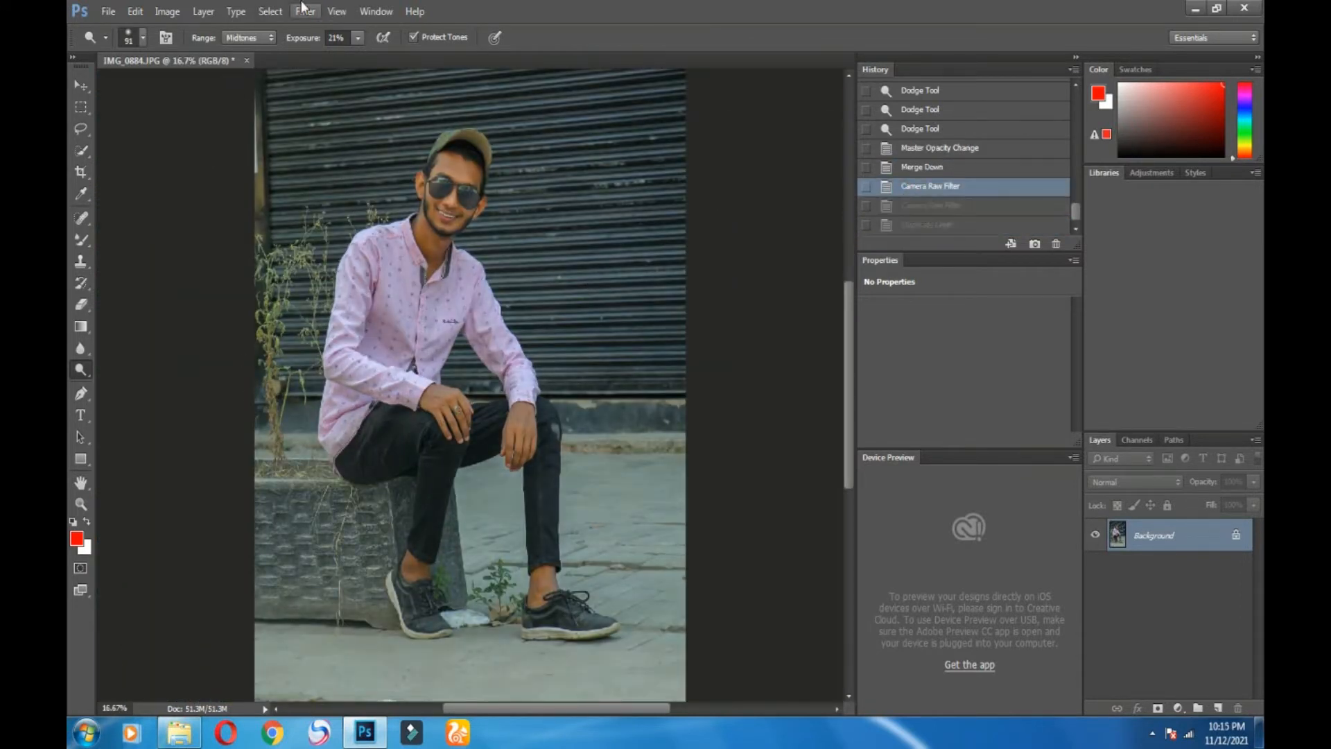
Step: Reopen the Camera Raw Filter and lift the Oranges luminance in HSL
left_click(305, 11)
left_click(441, 110)
left_click(943, 182)
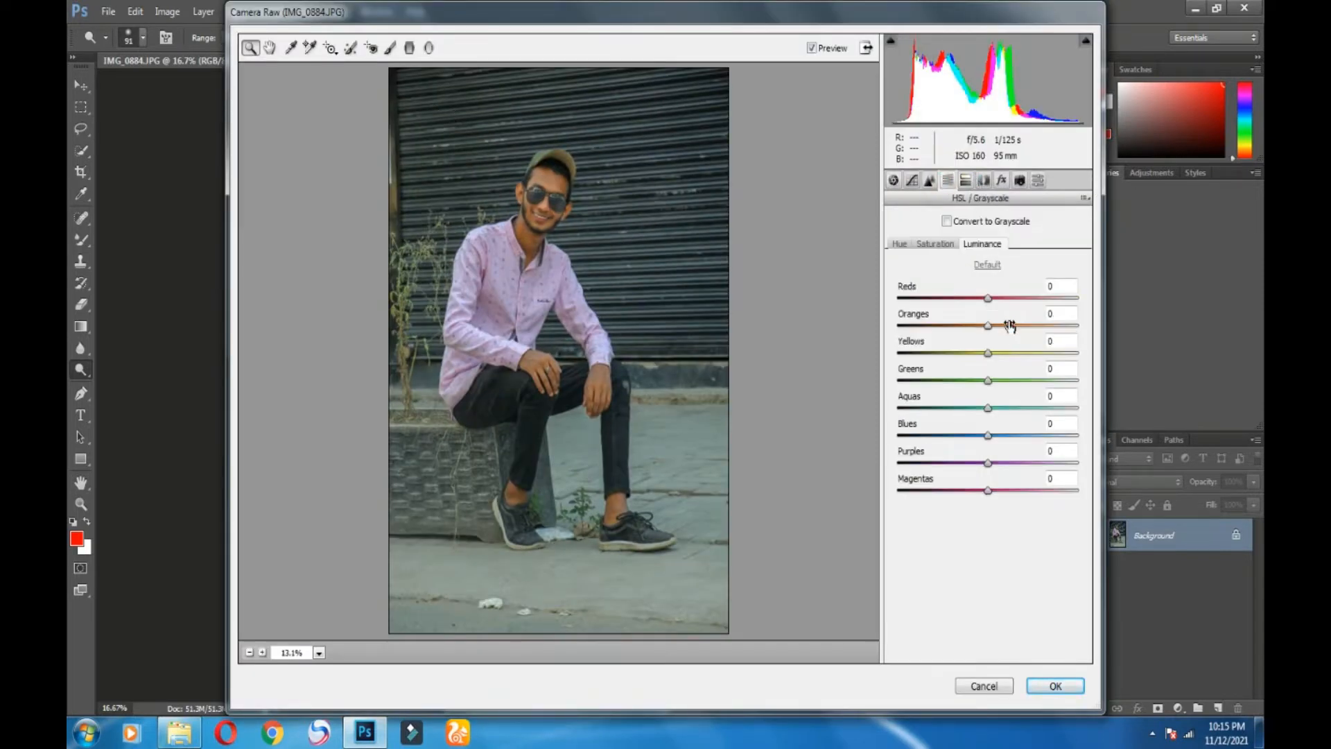
left_click(1000, 326)
left_click_drag(1002, 335, 1010, 372)
left_click_drag(997, 300, 996, 311)
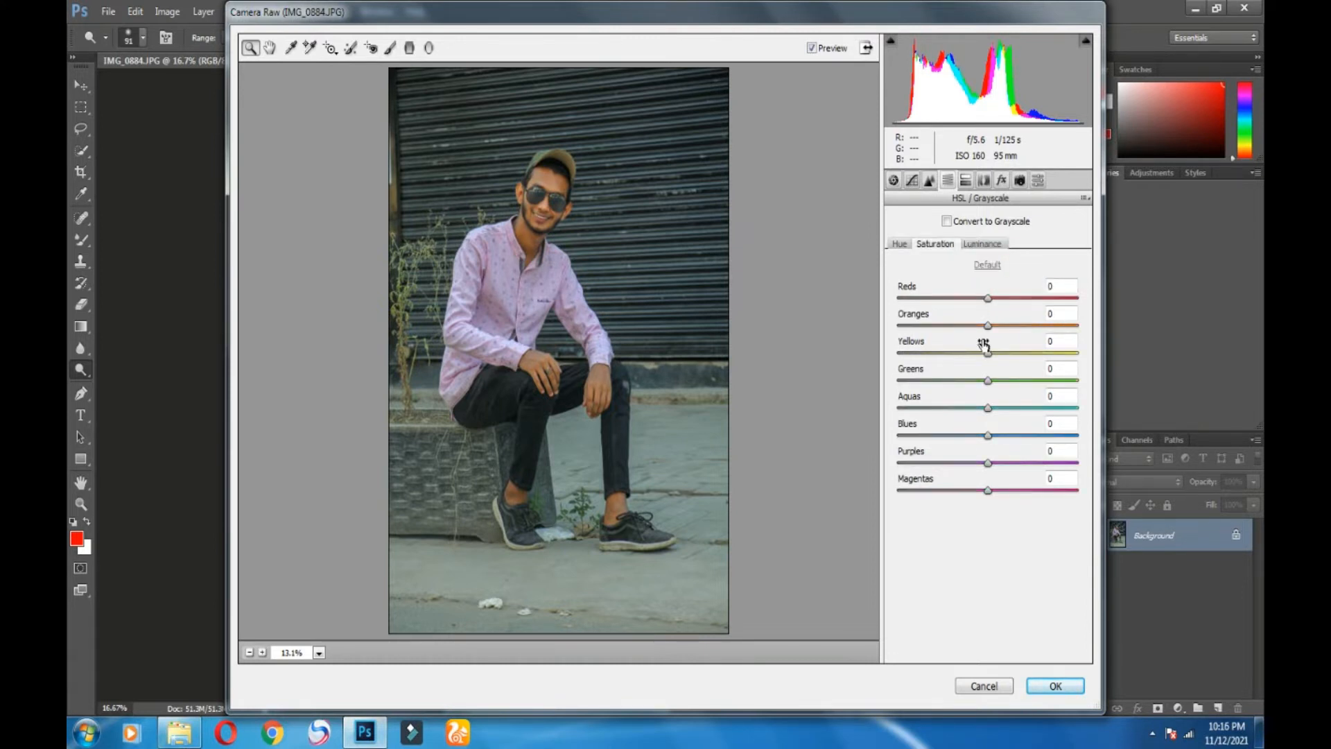
left_click(985, 244)
Step: Desaturate Oranges to -25 and set Luminance Reds +13, Oranges +28
left_click(954, 245)
left_click_drag(988, 325, 1001, 298)
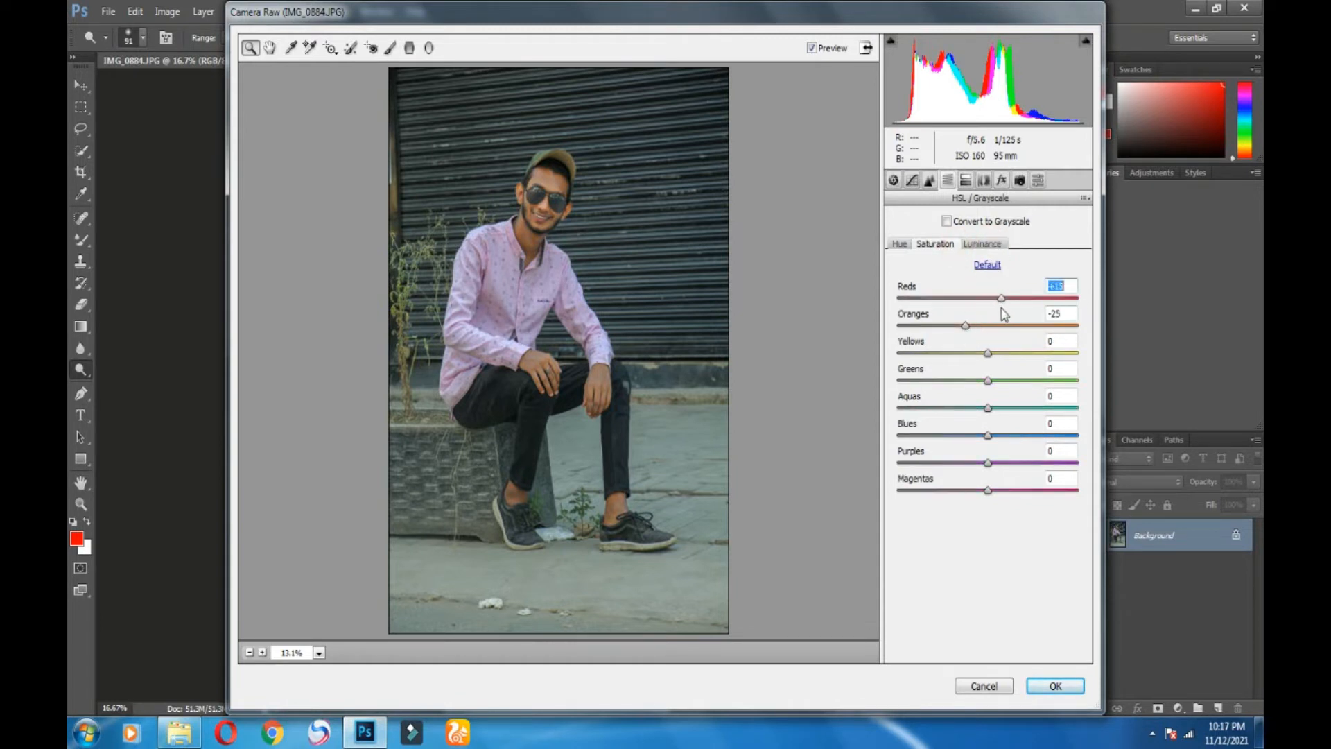
left_click(983, 244)
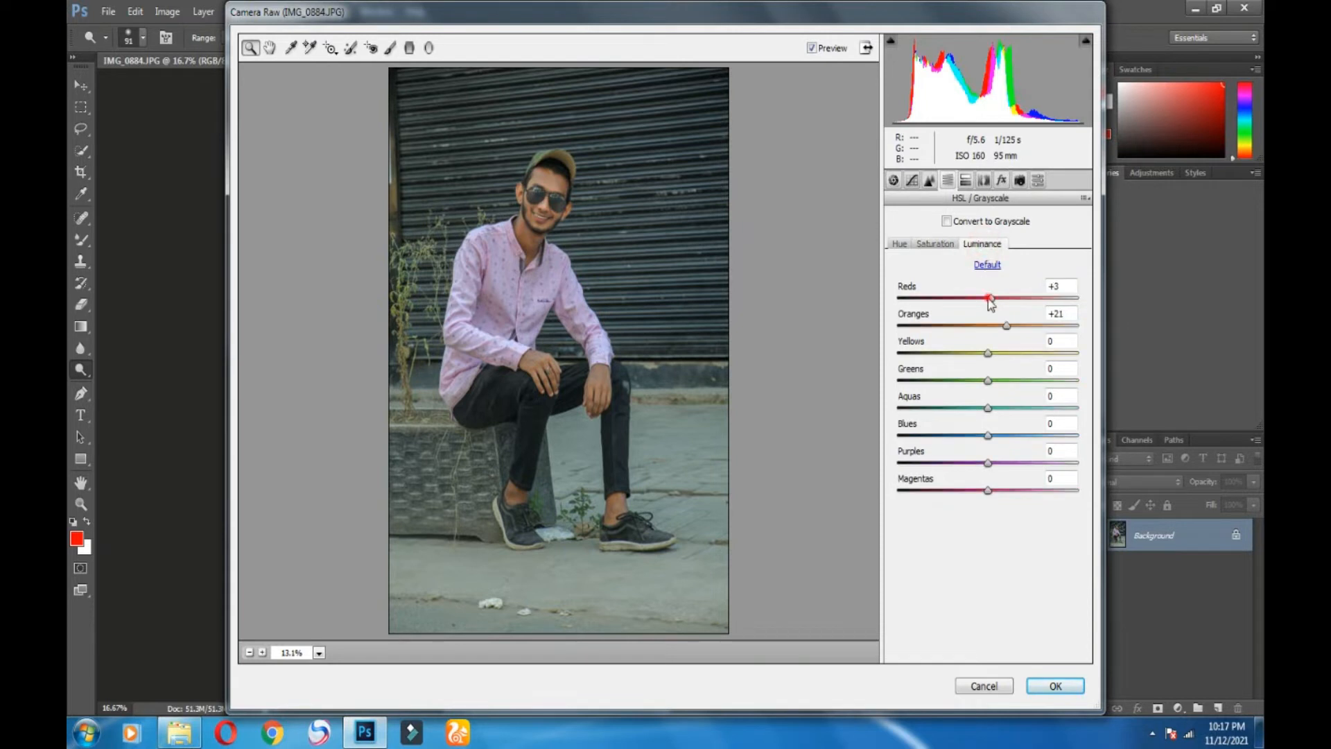
left_click_drag(988, 298, 1014, 326)
left_click(1007, 325)
Step: Review the Hue, Saturation and Luminance settings, then apply the HSL adjustments
left_click(929, 243)
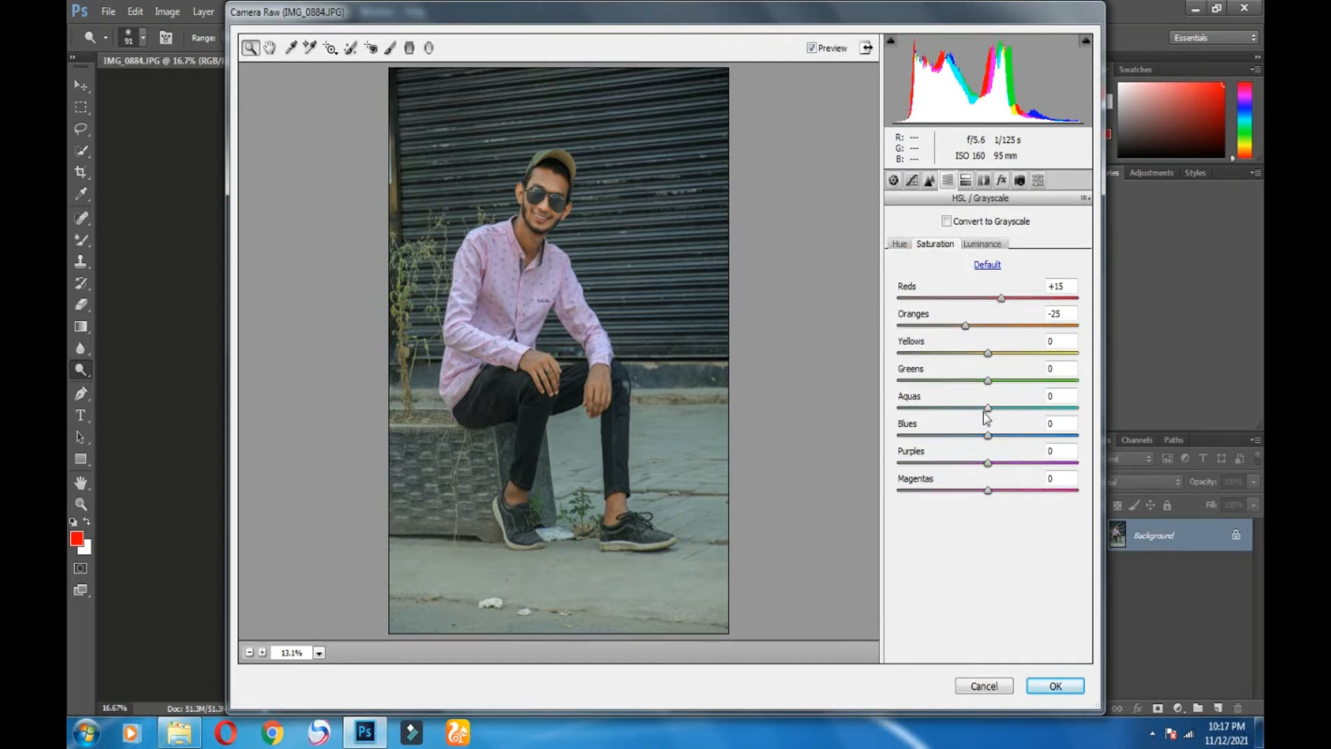
left_click(899, 246)
left_click(933, 246)
left_click(979, 245)
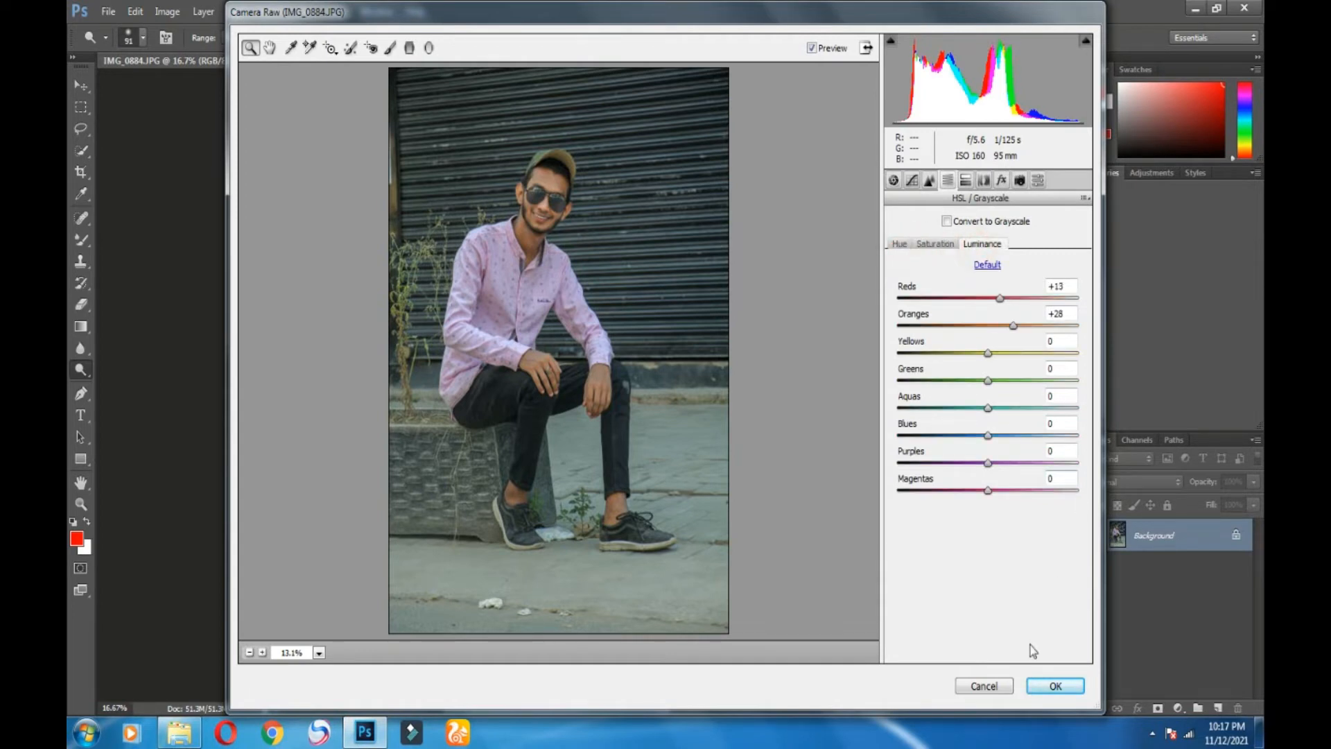
left_click(1046, 685)
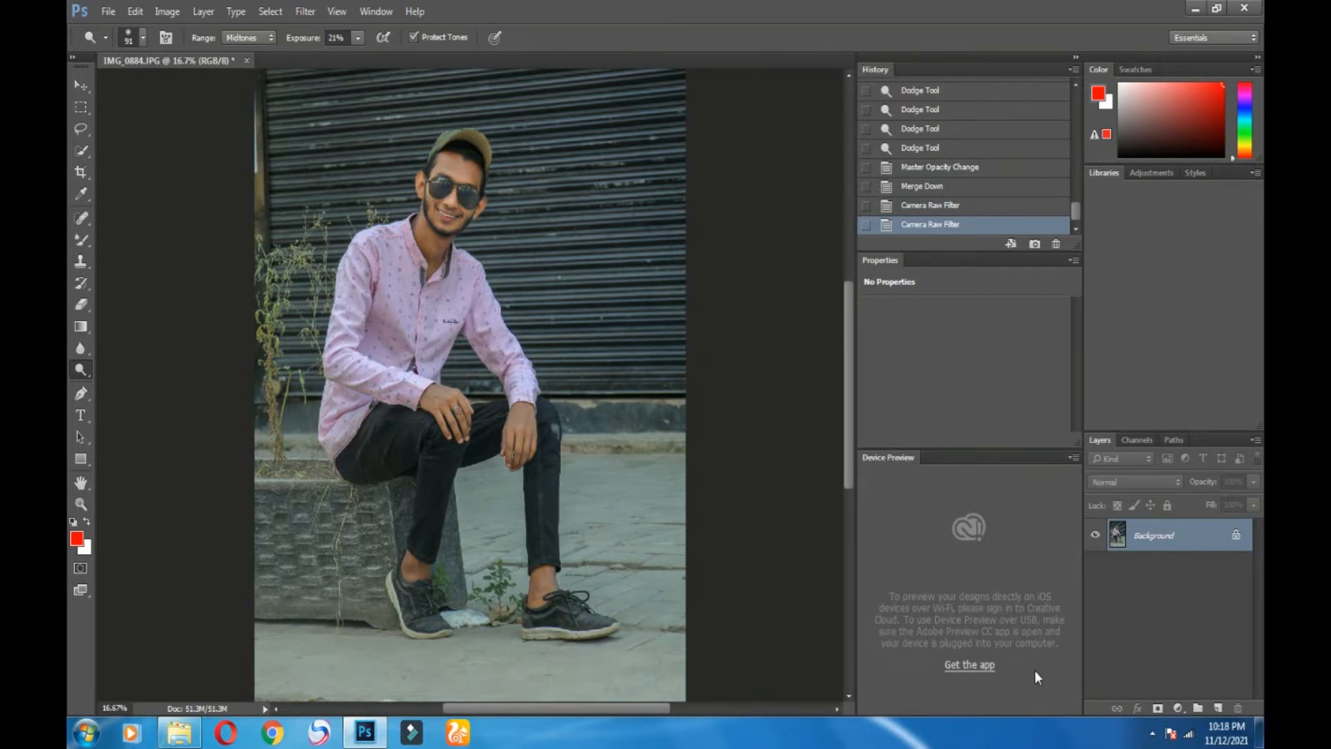
Step: Restore the latest Camera Raw history state and duplicate the Background layer
left_click(939, 208)
left_click(930, 227)
left_click_drag(1180, 547, 1217, 707)
Step: In Camera Raw Filter, preview the Jack nikam, PAKKA, Moody and Tapash editz presets
left_click(305, 11)
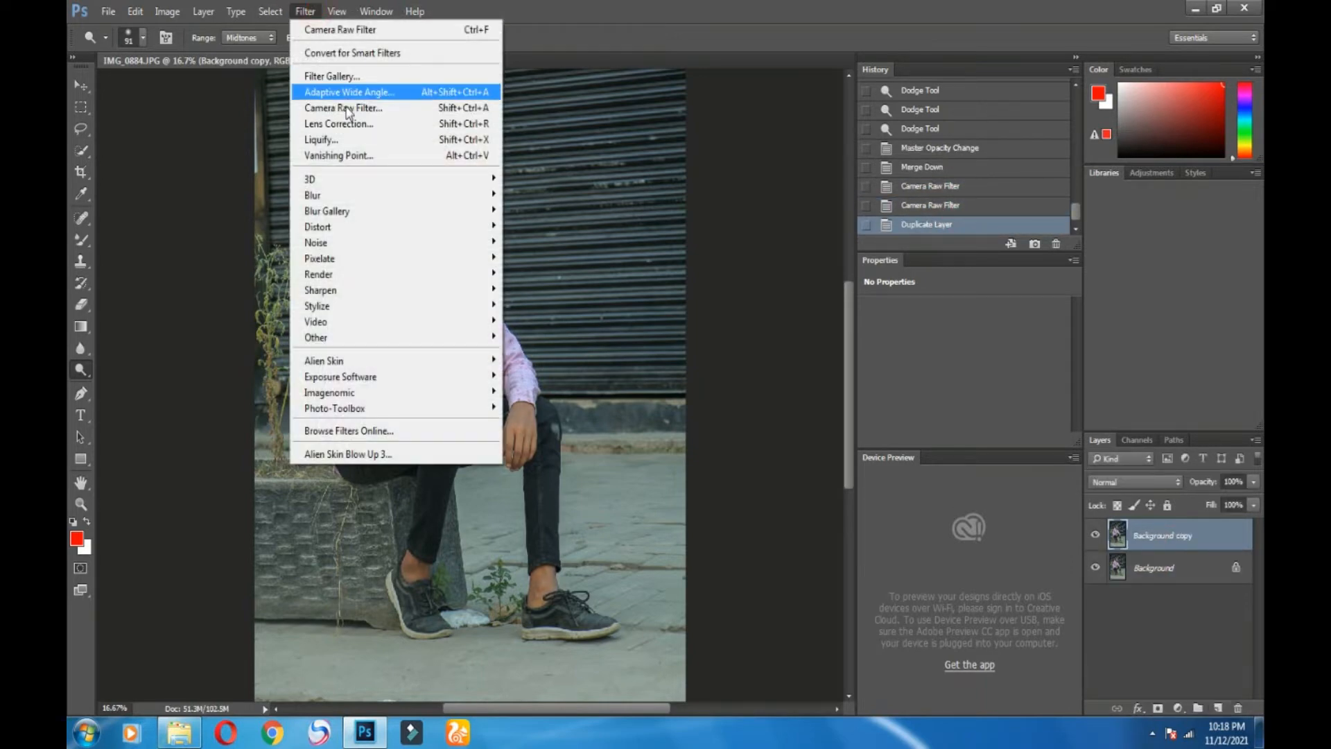
left_click(346, 108)
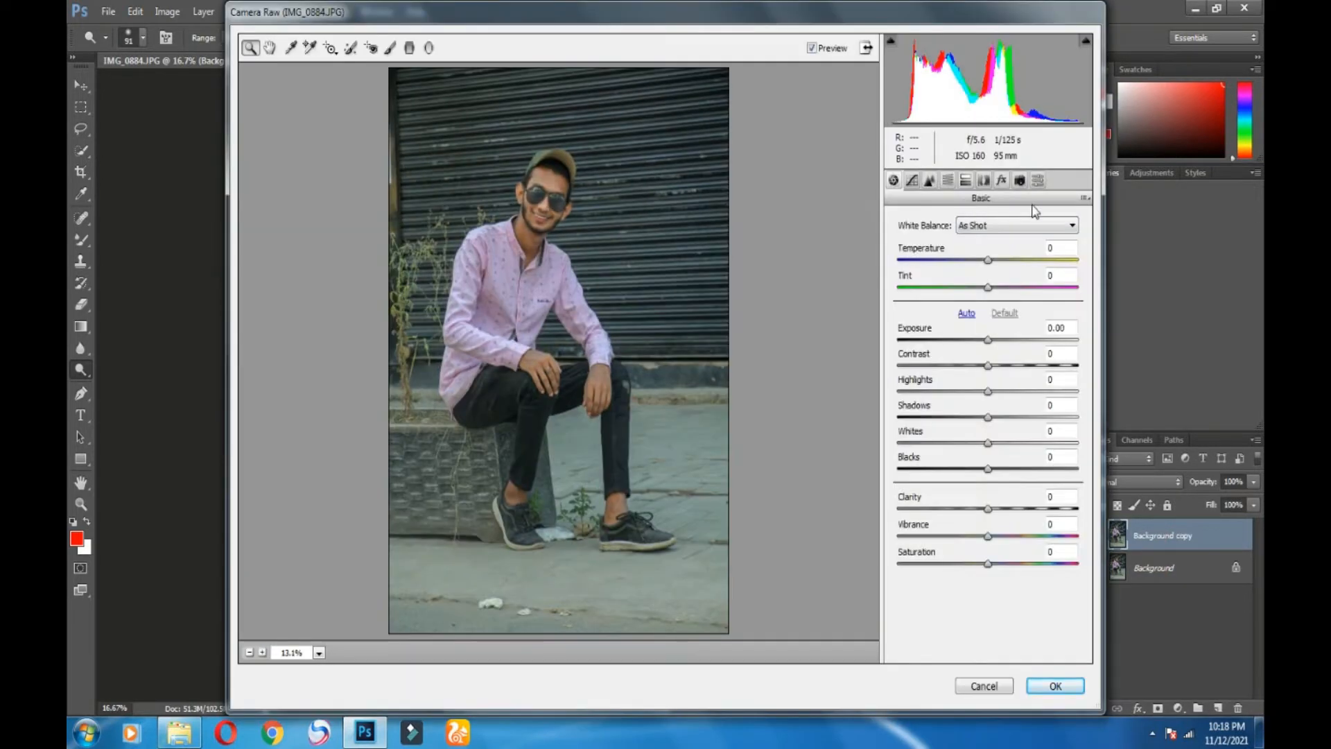
left_click(1038, 180)
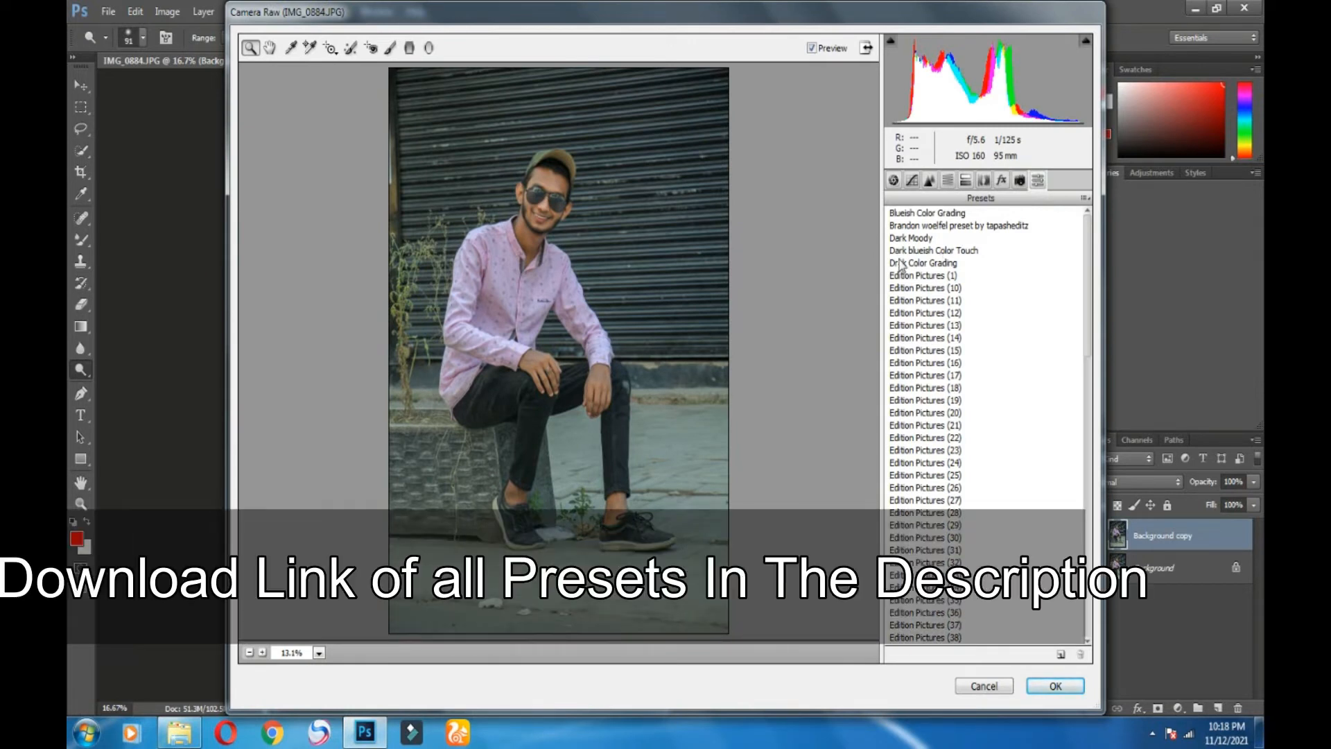
scroll(936, 291, "down", 12)
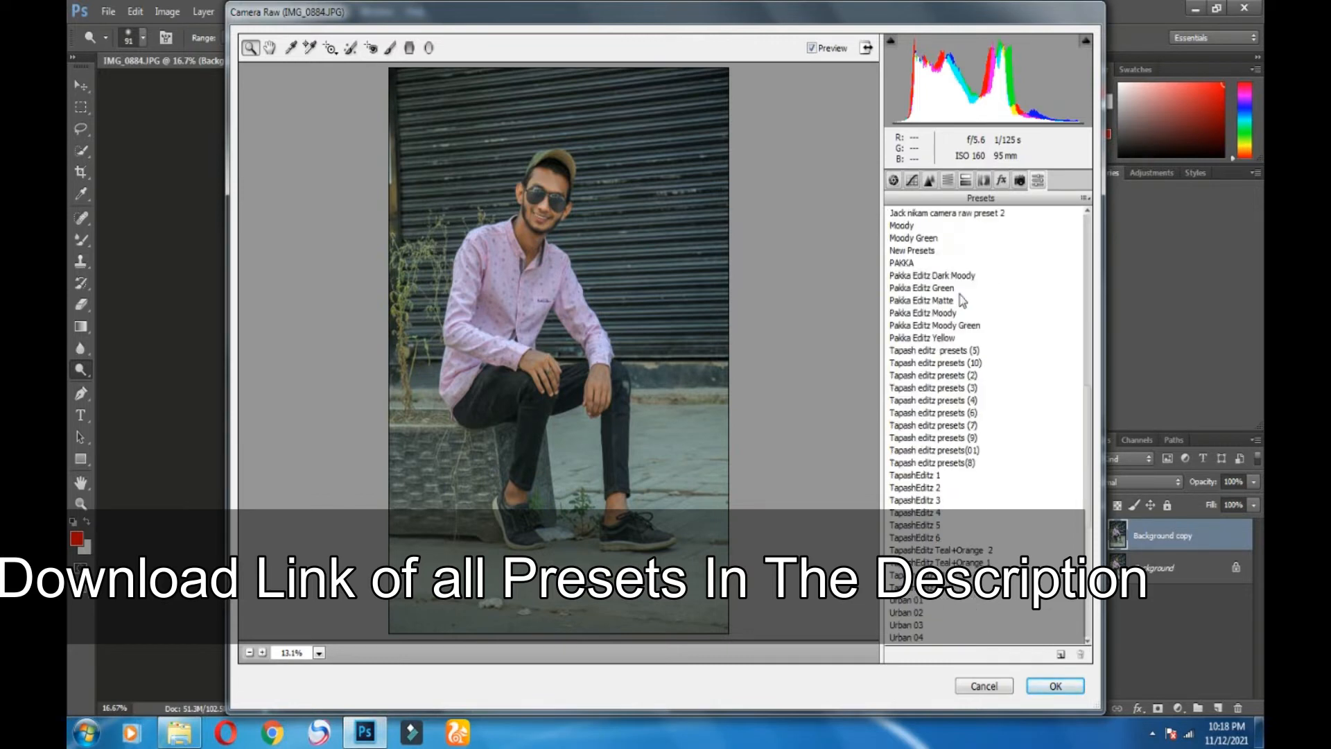
left_click(955, 288)
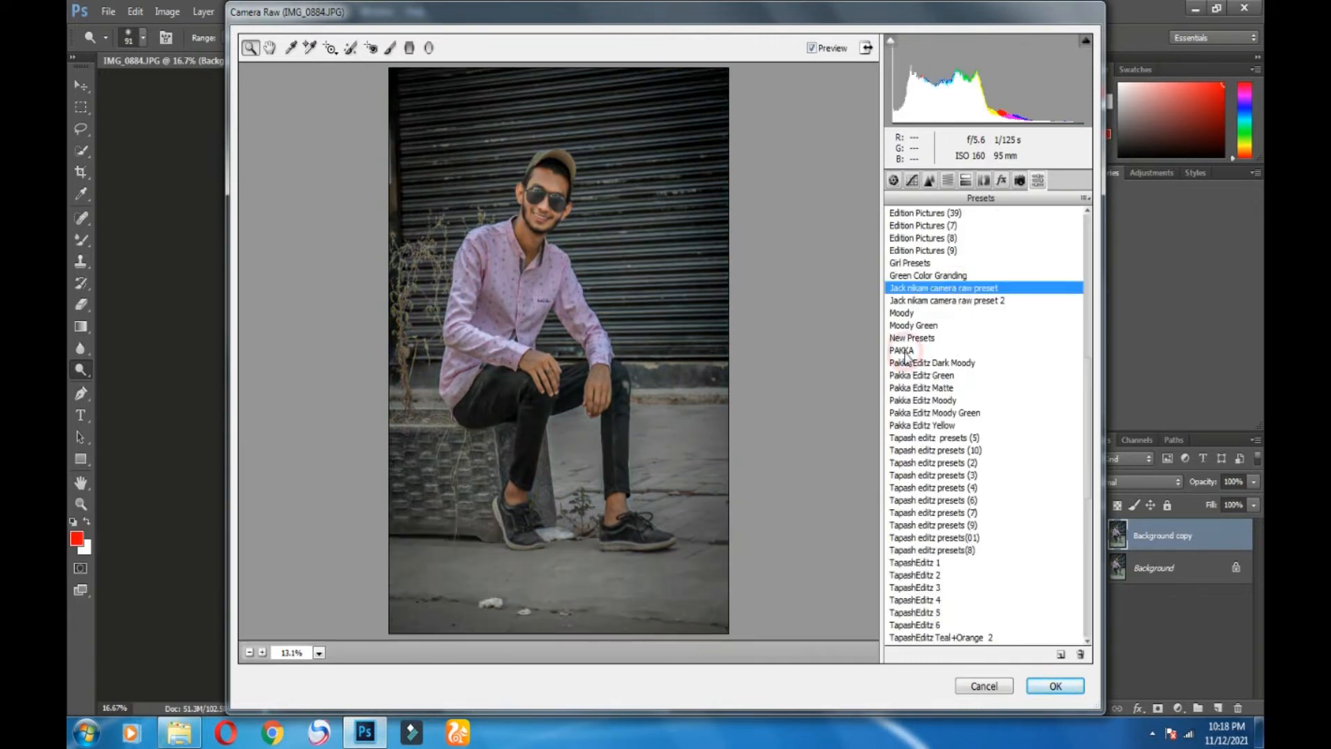
left_click(903, 350)
left_click(904, 338)
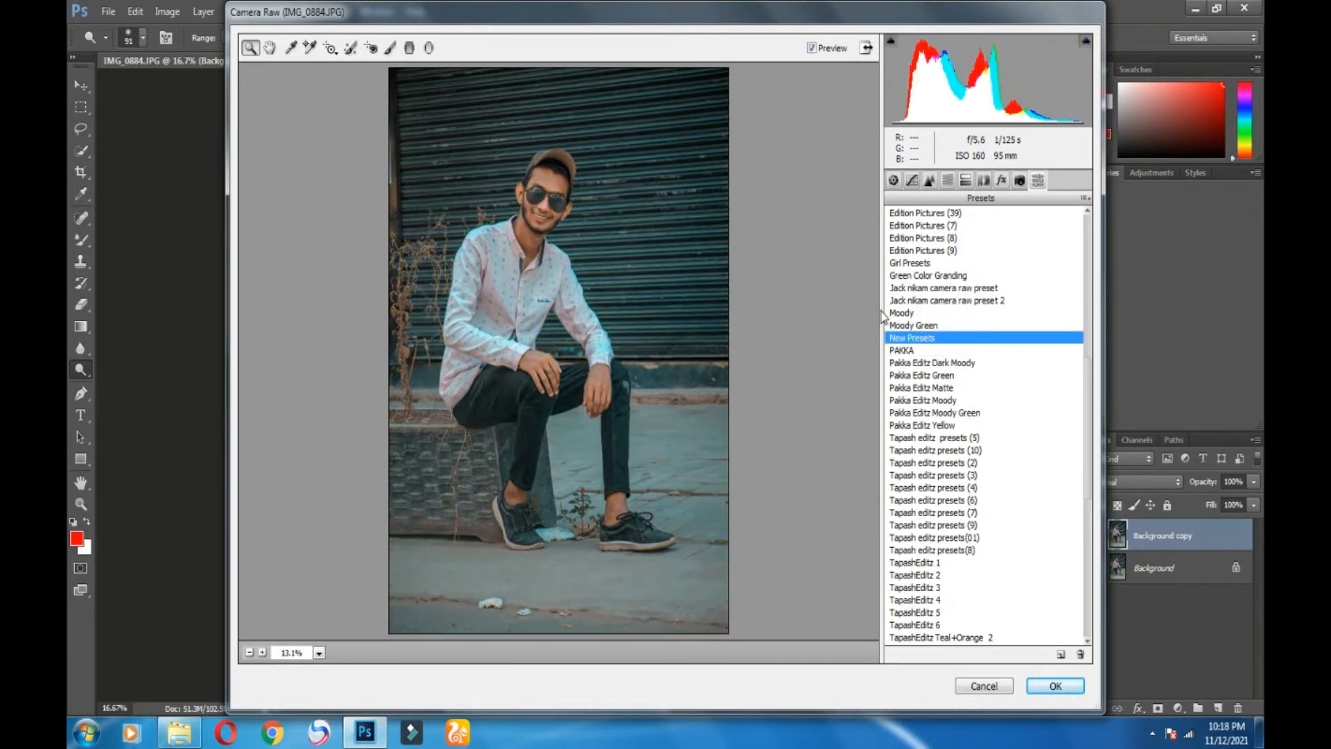
left_click(904, 325)
left_click(902, 314)
scroll(964, 378, "down", 3)
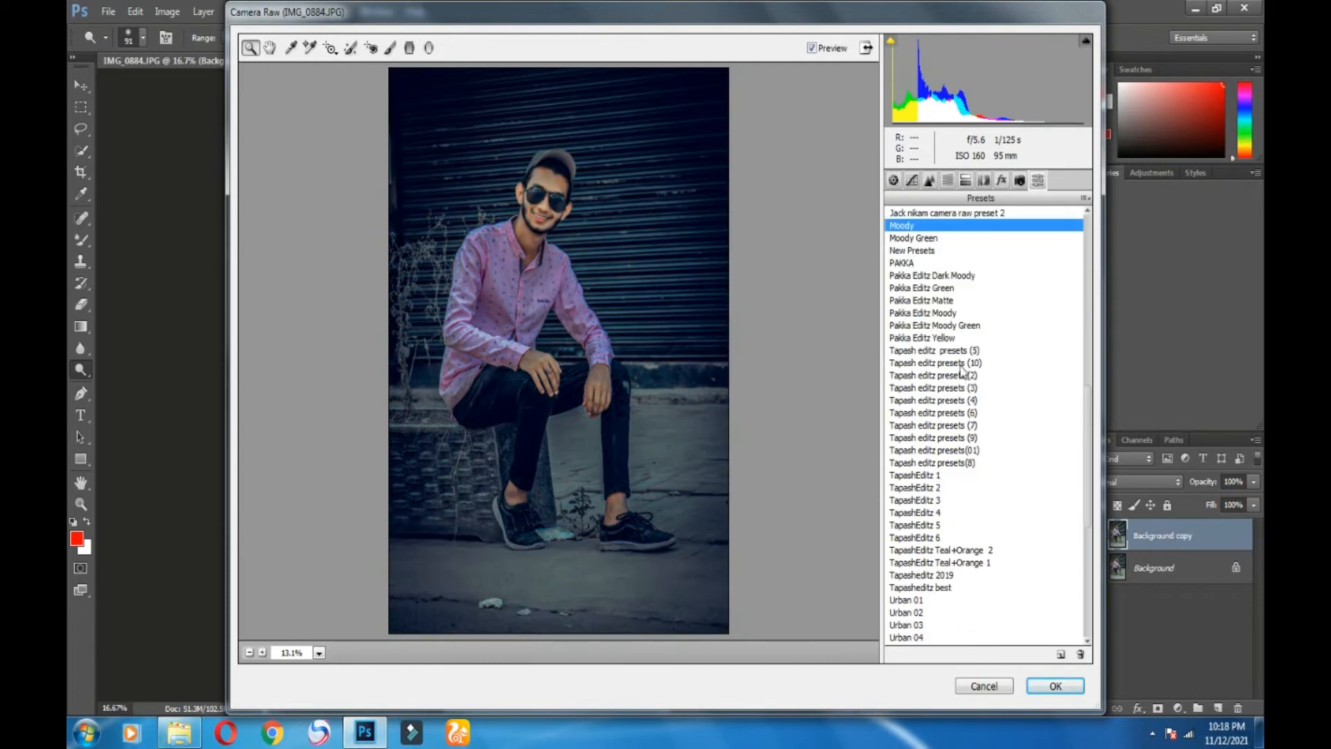
left_click(924, 352)
left_click(925, 363)
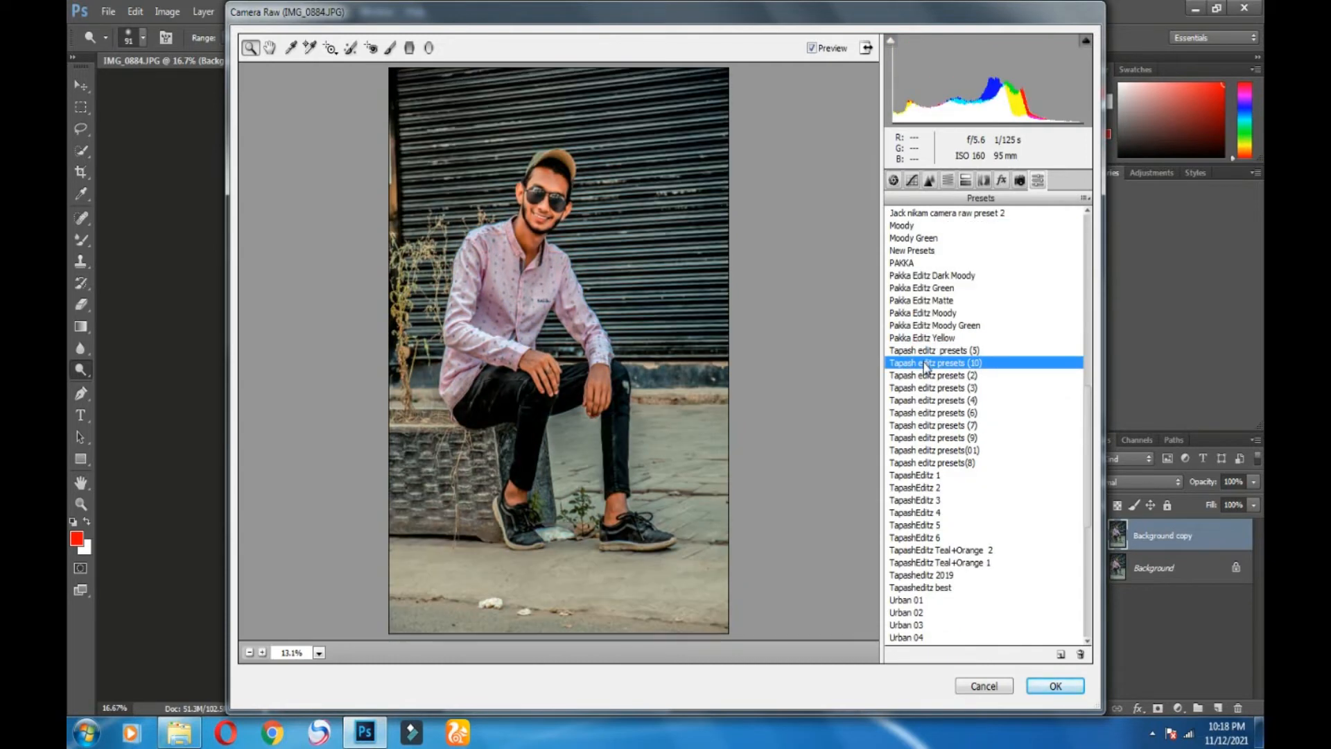
left_click(930, 376)
left_click(933, 389)
left_click(966, 401)
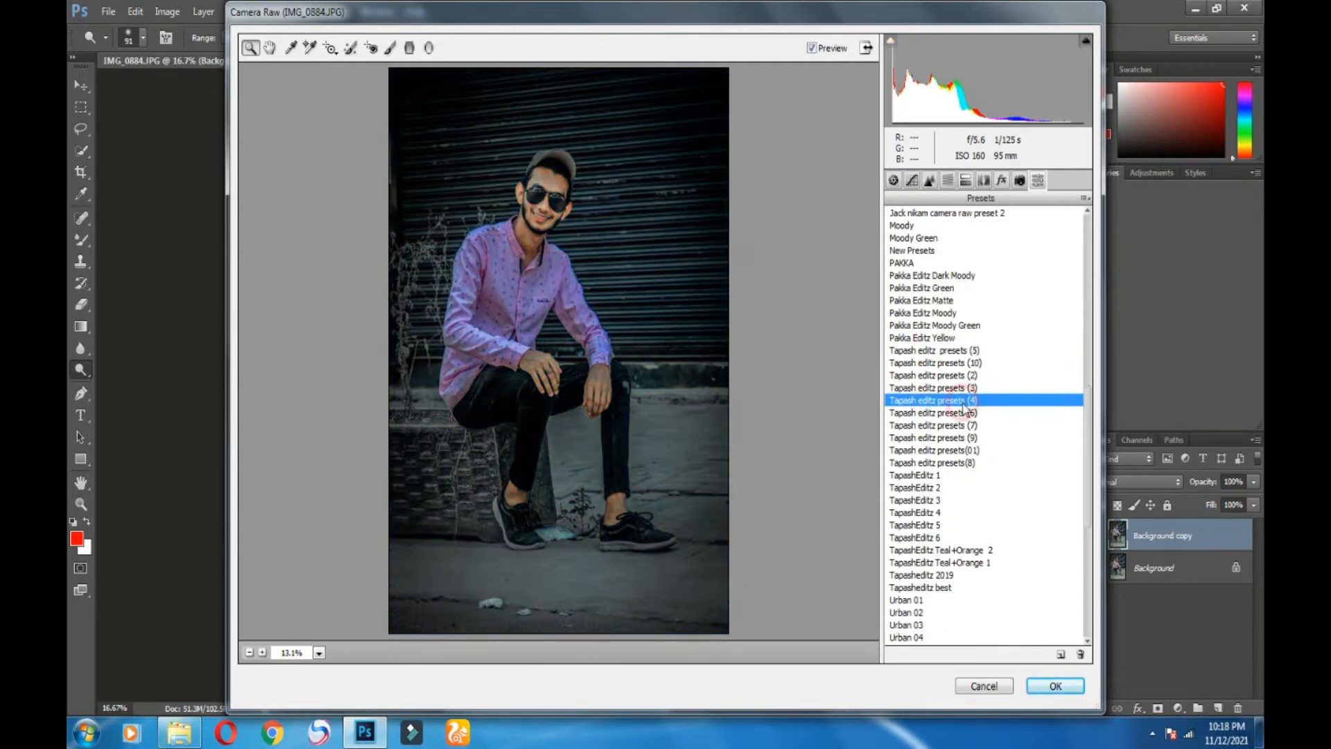
left_click(967, 414)
left_click(969, 426)
left_click(959, 438)
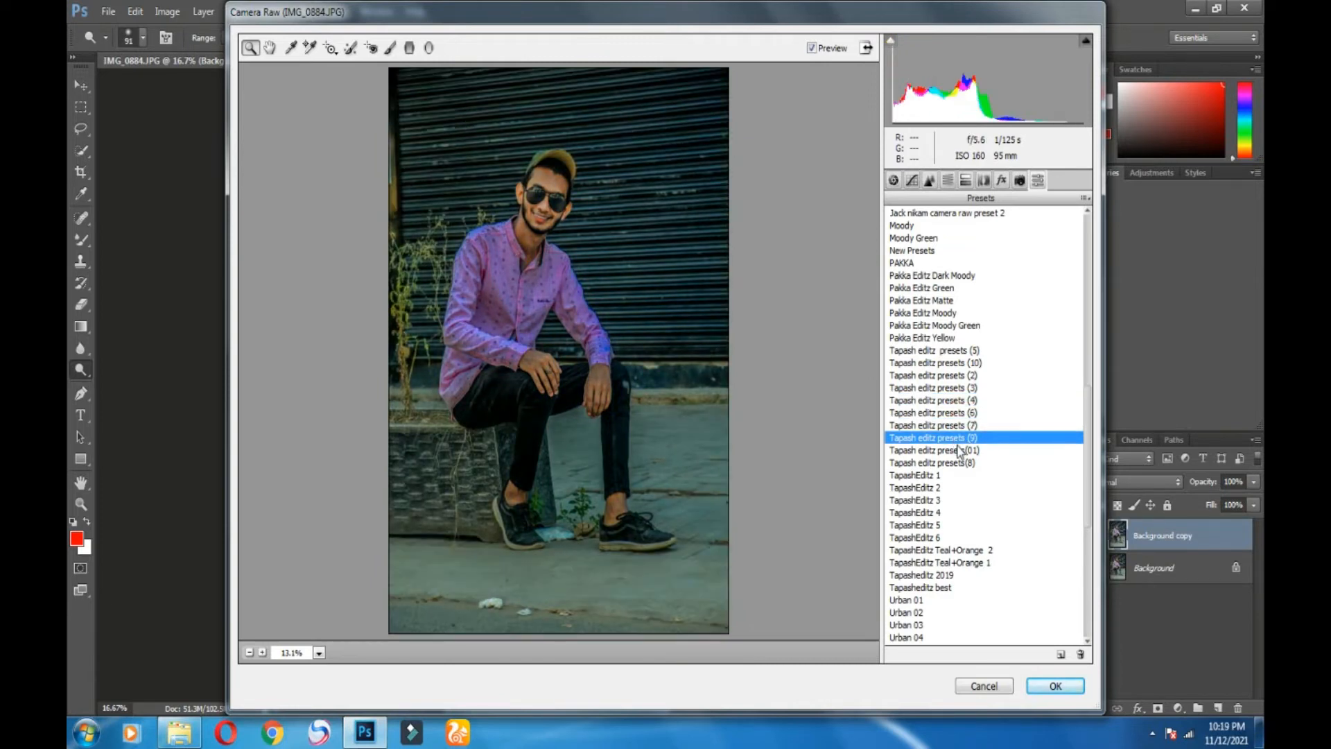
left_click(949, 451)
left_click(932, 462)
left_click(915, 476)
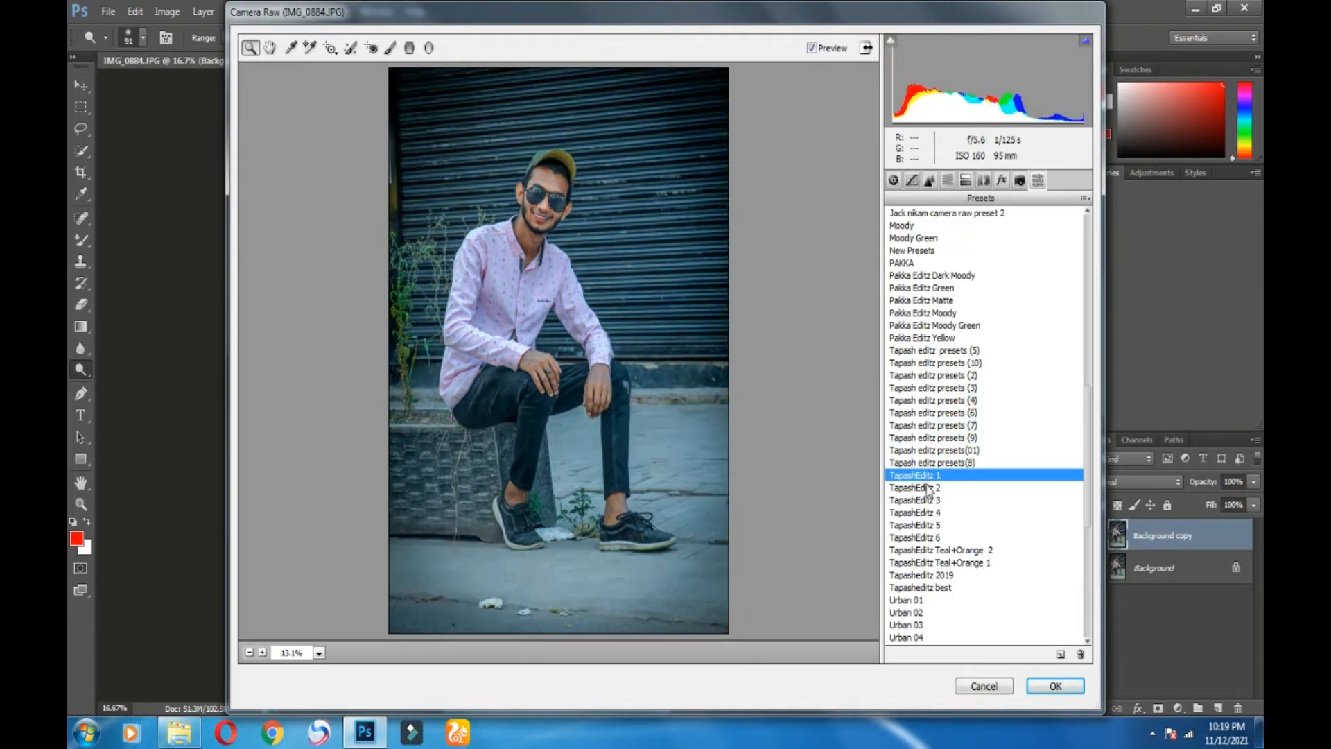
Step: Preview the ae2k19 presets and the pappya Moody Cinematic, Pink & Blue and Aqua & Brown looks
scroll(924, 527, "down", 3)
left_click(914, 613)
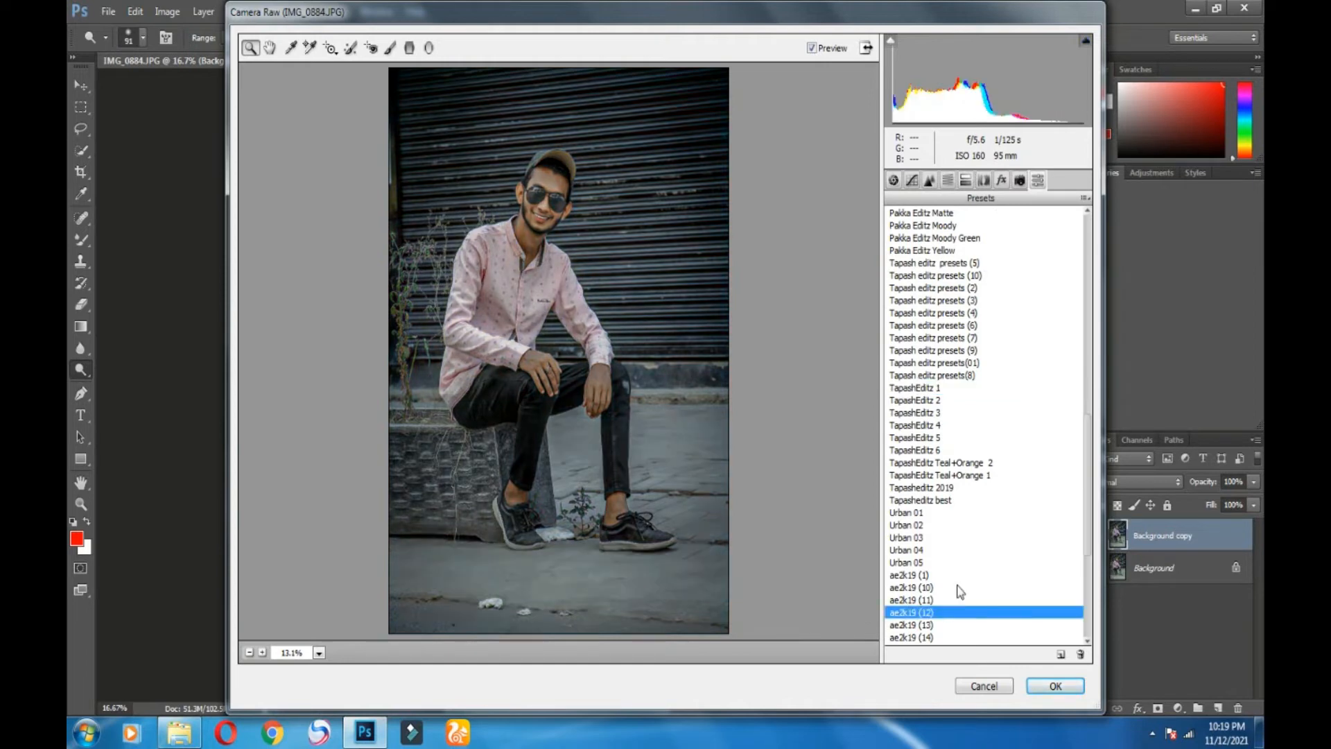
scroll(1071, 420, "down", 7)
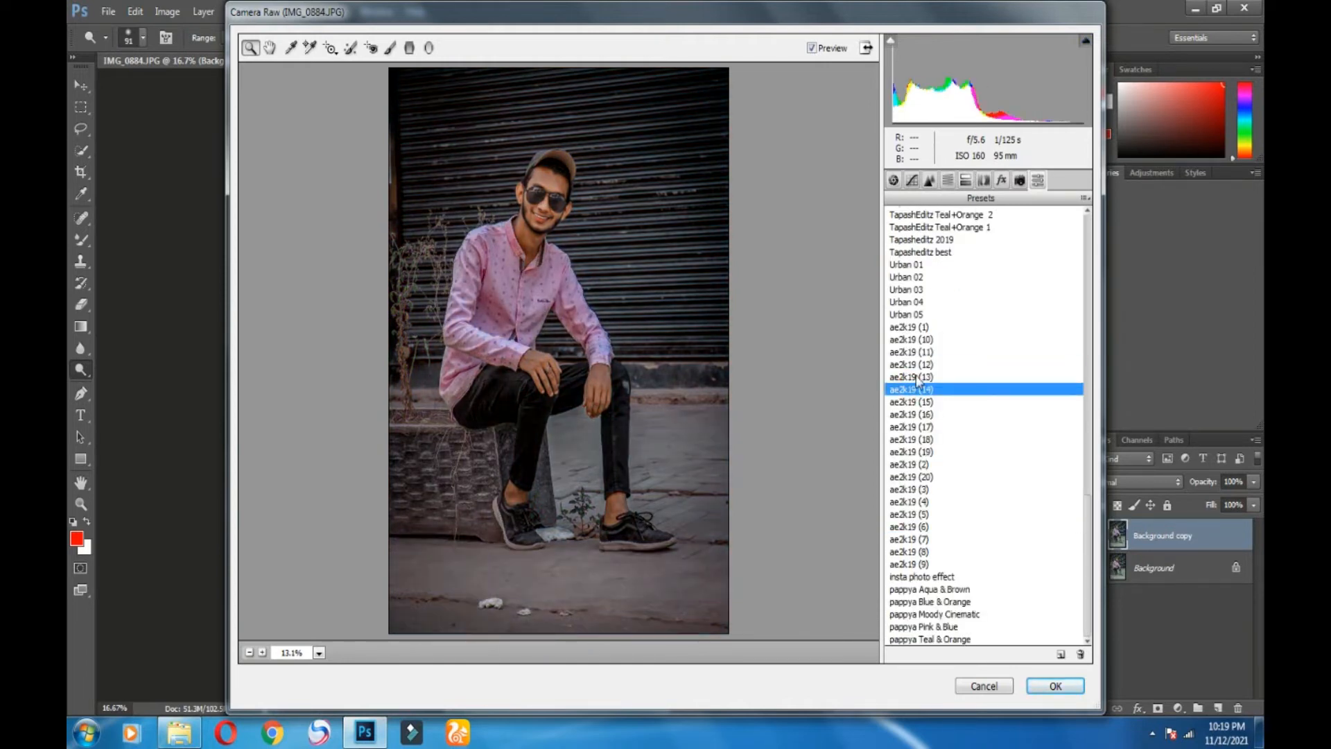
left_click(913, 376)
left_click(915, 414)
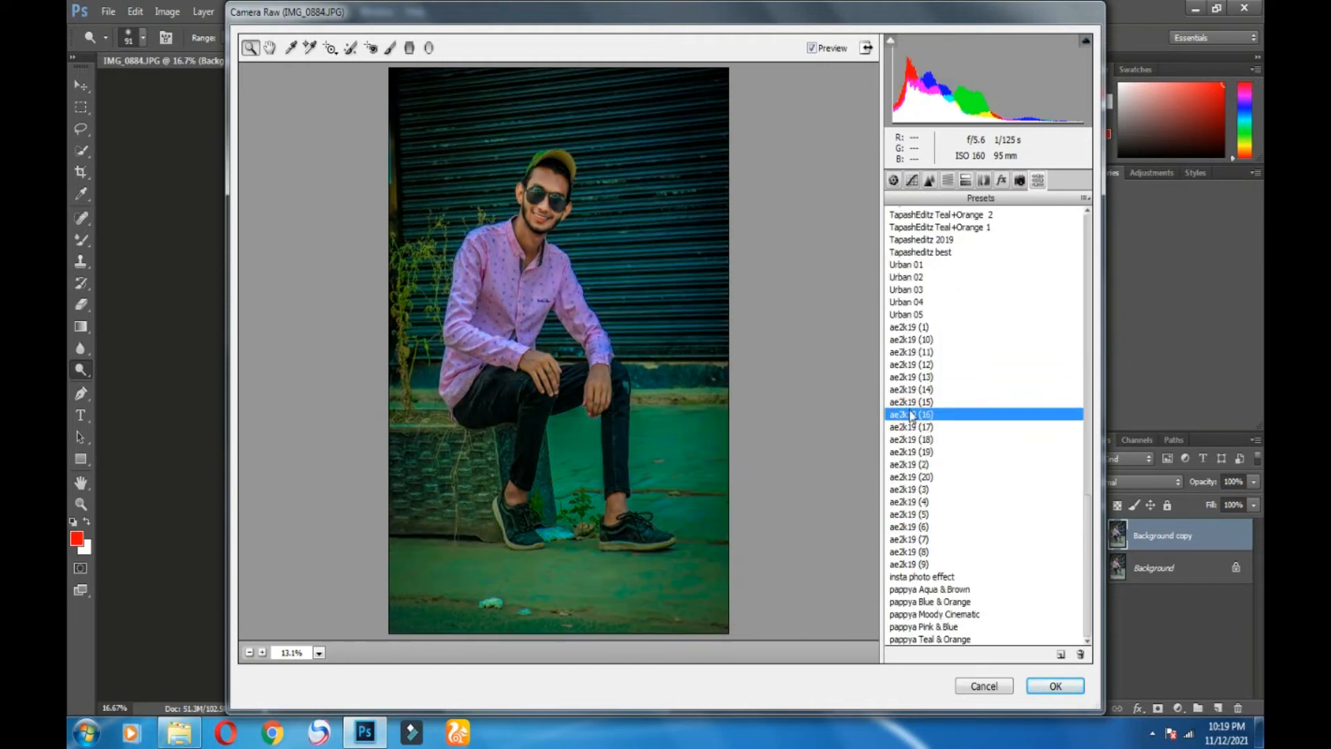
left_click(911, 402)
left_click(910, 427)
left_click(912, 439)
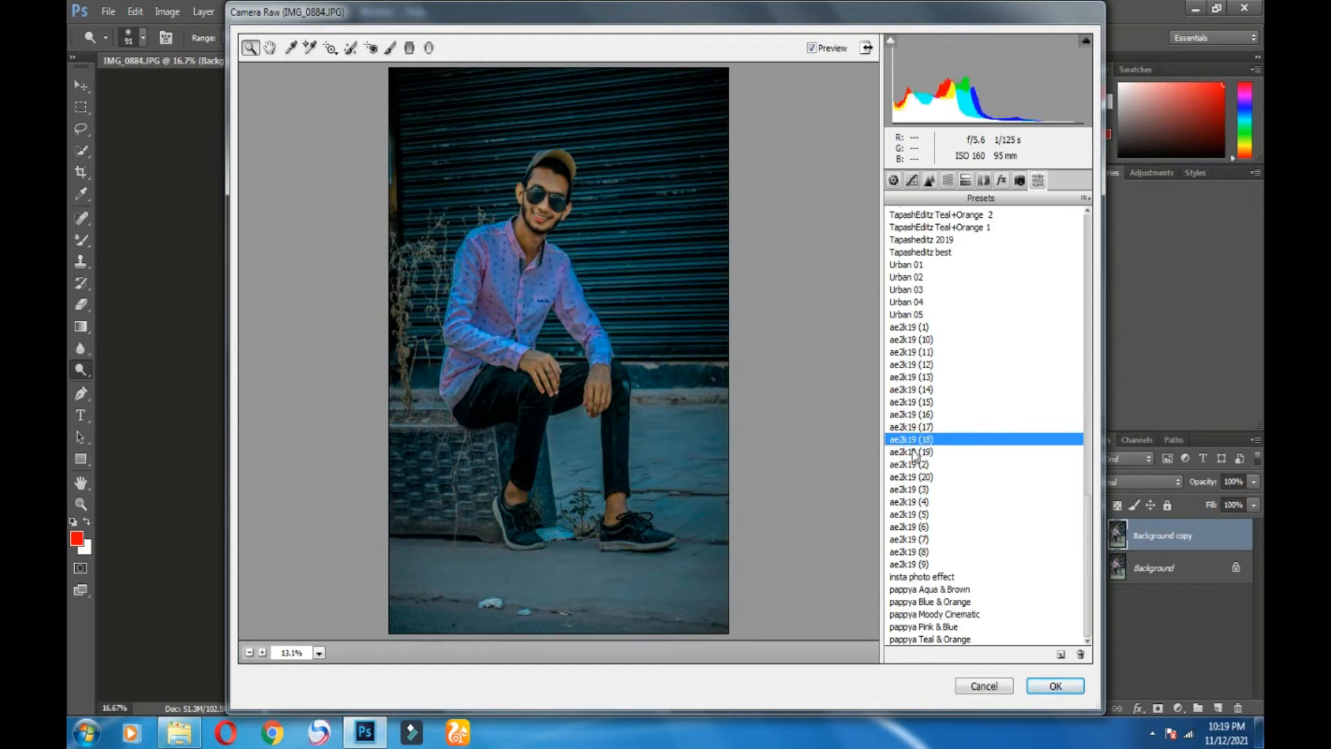
left_click(914, 452)
left_click(915, 464)
left_click(915, 476)
left_click(912, 489)
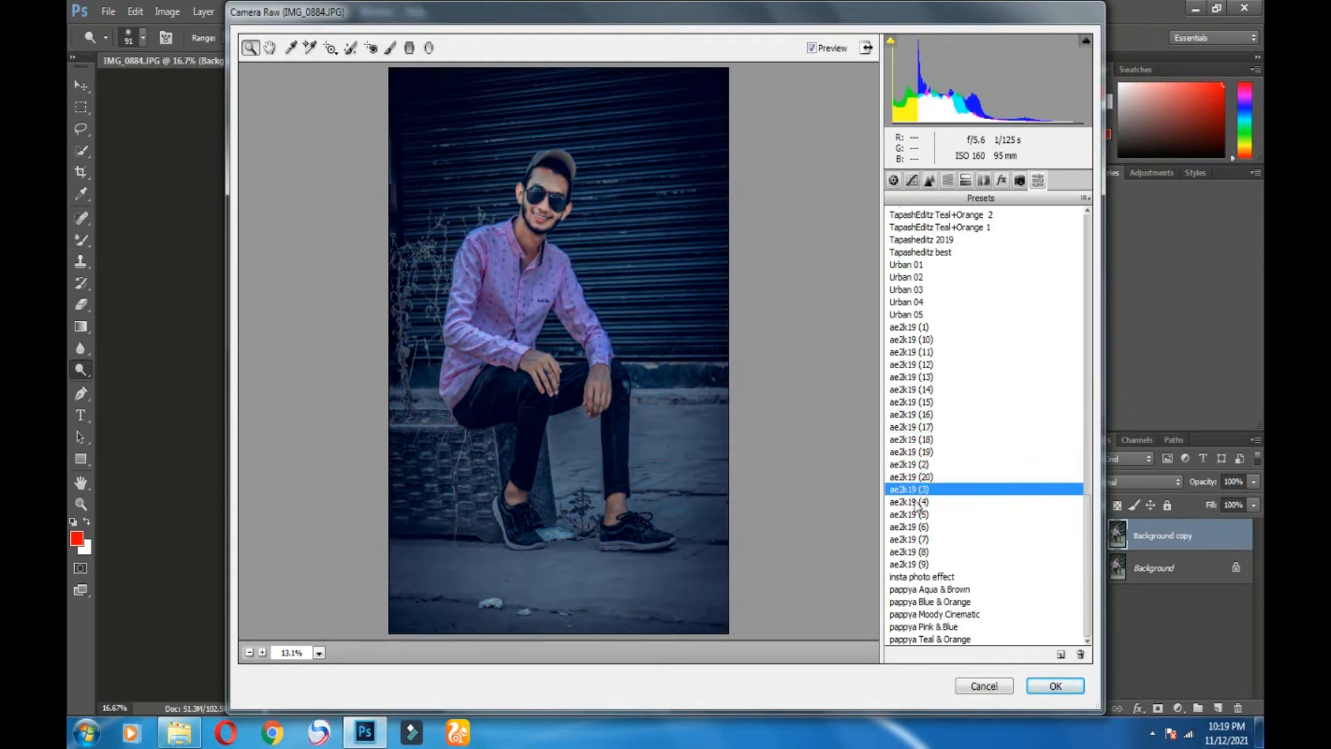
left_click(911, 501)
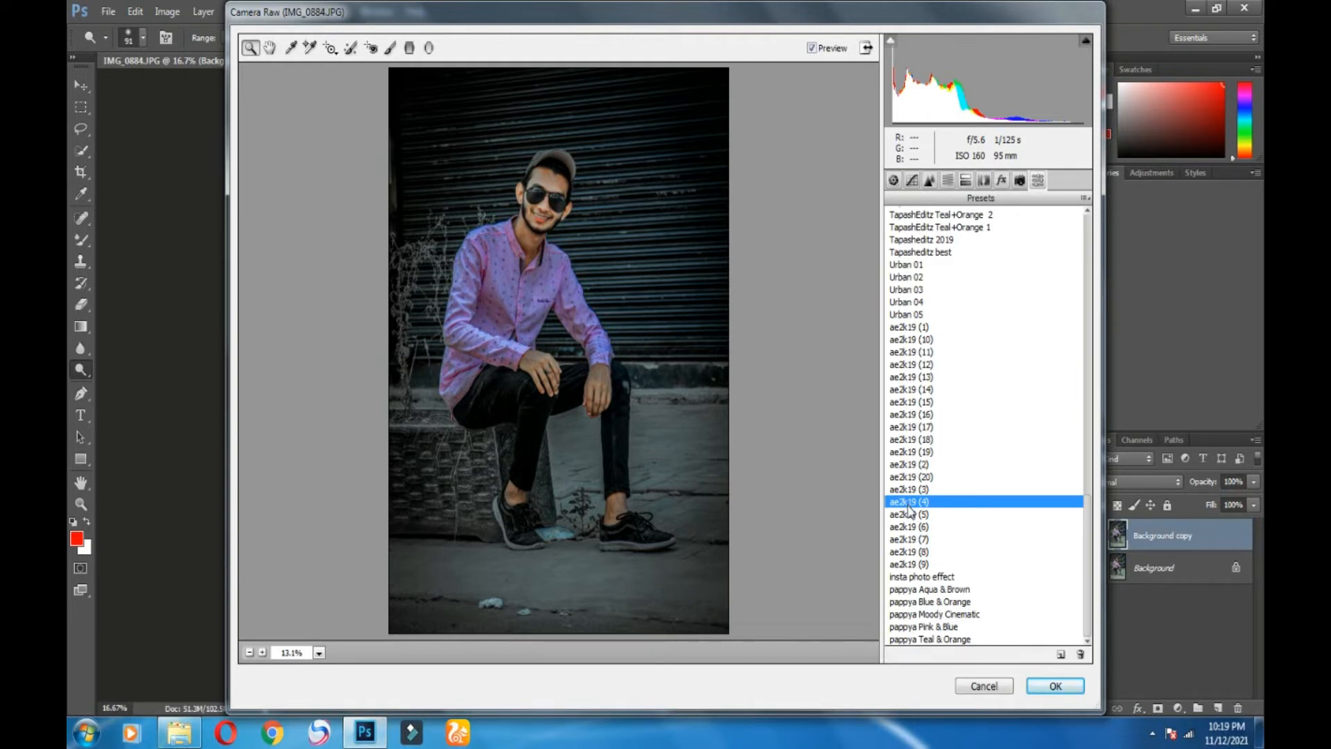
left_click(932, 615)
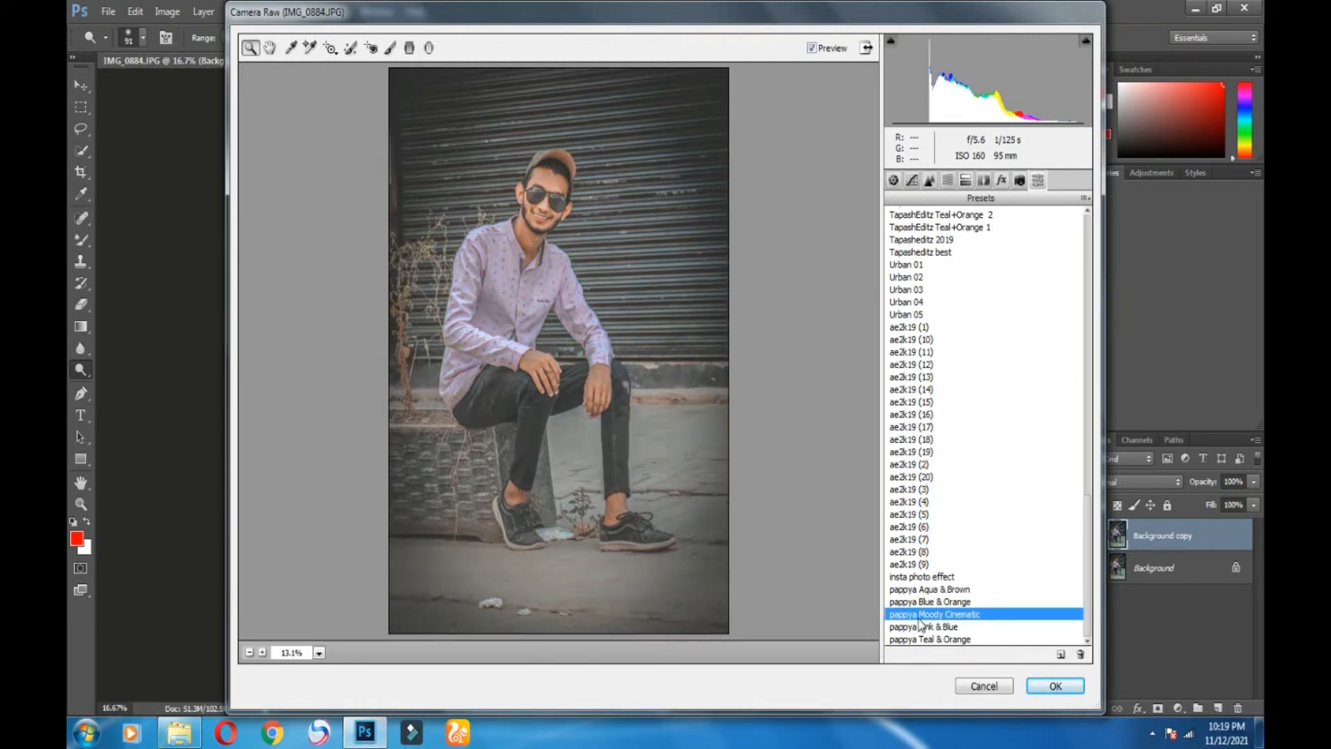
left_click(915, 624)
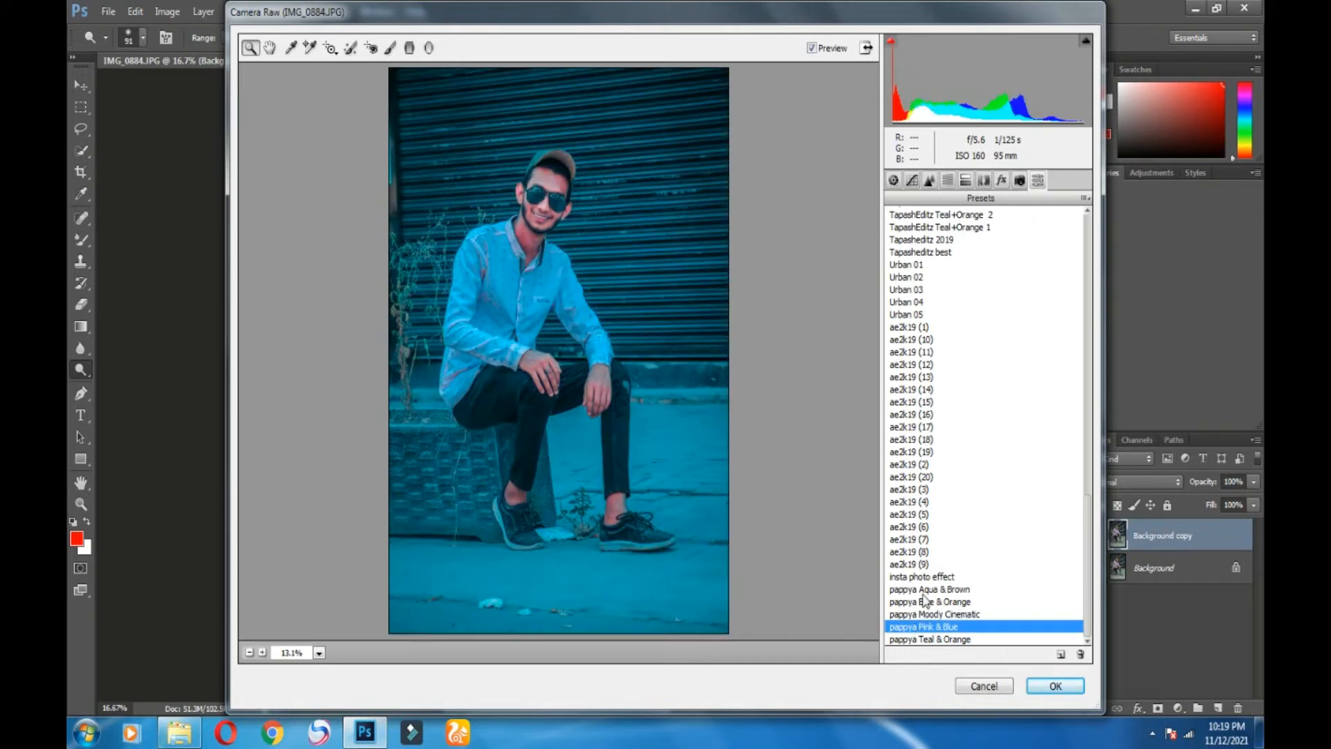
left_click(922, 589)
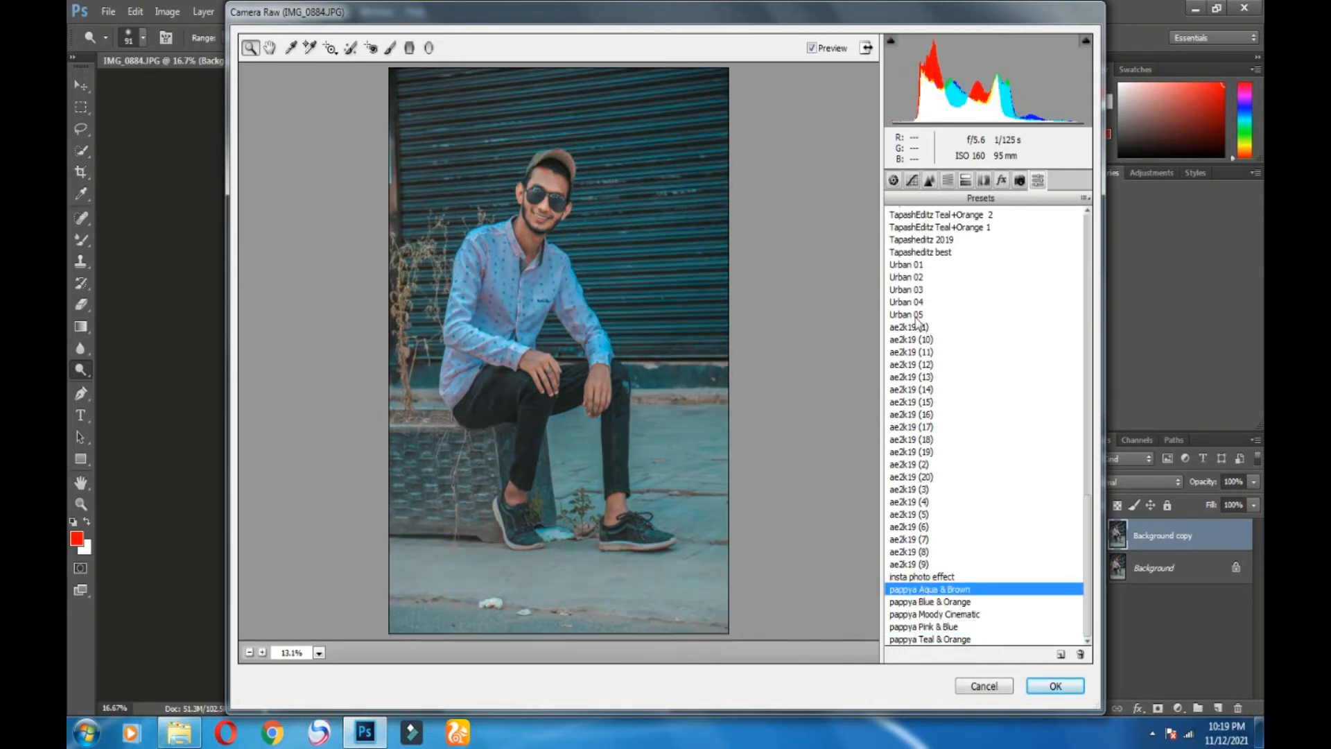
Step: Settle on a warm TapashEditz preset and apply the grade to the layer
scroll(929, 332, "up", 5)
left_click(926, 427)
left_click(929, 415)
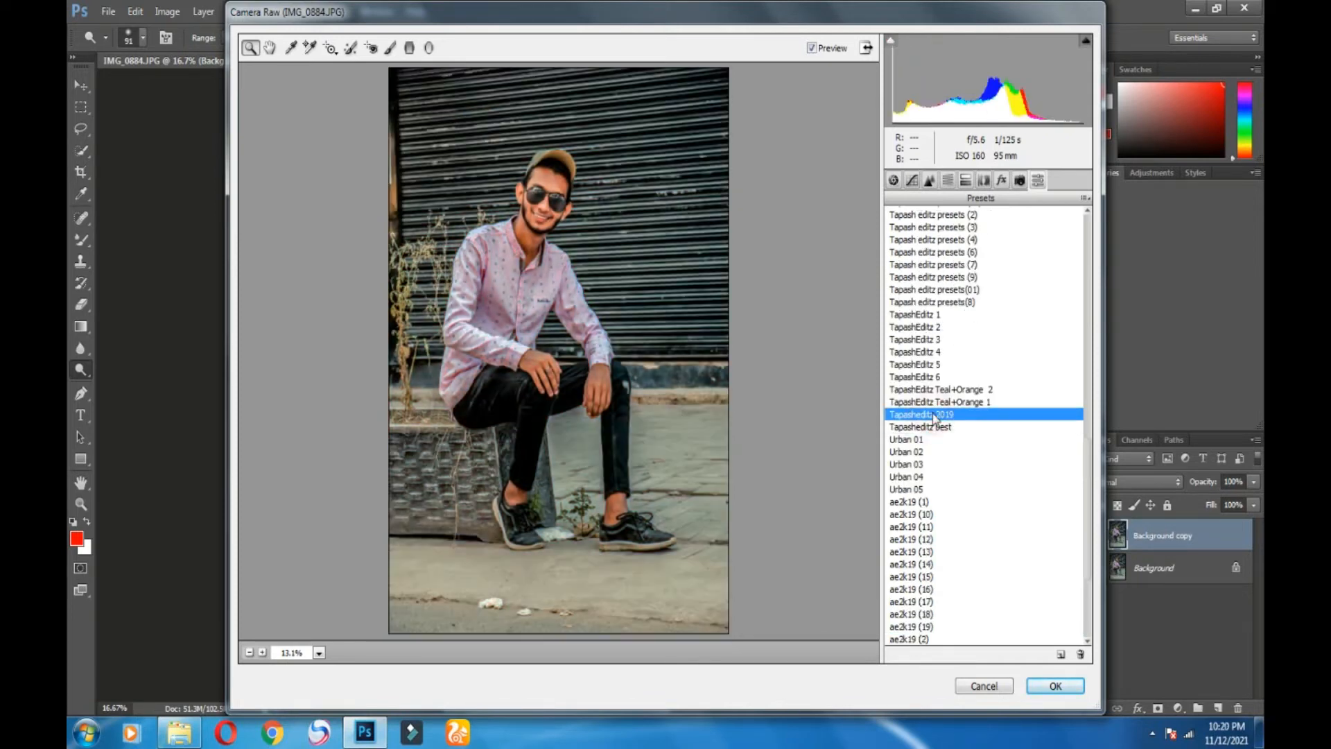
left_click(929, 378)
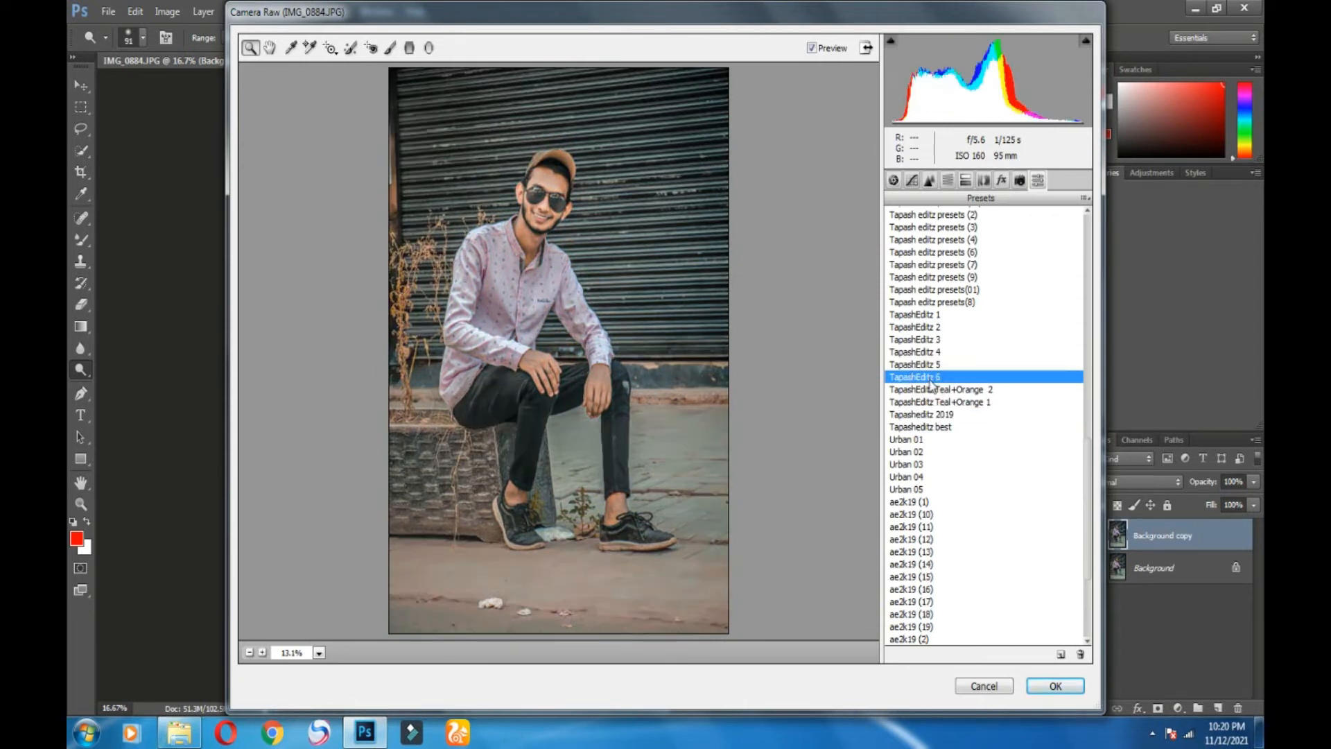
scroll(977, 388, "up", 5)
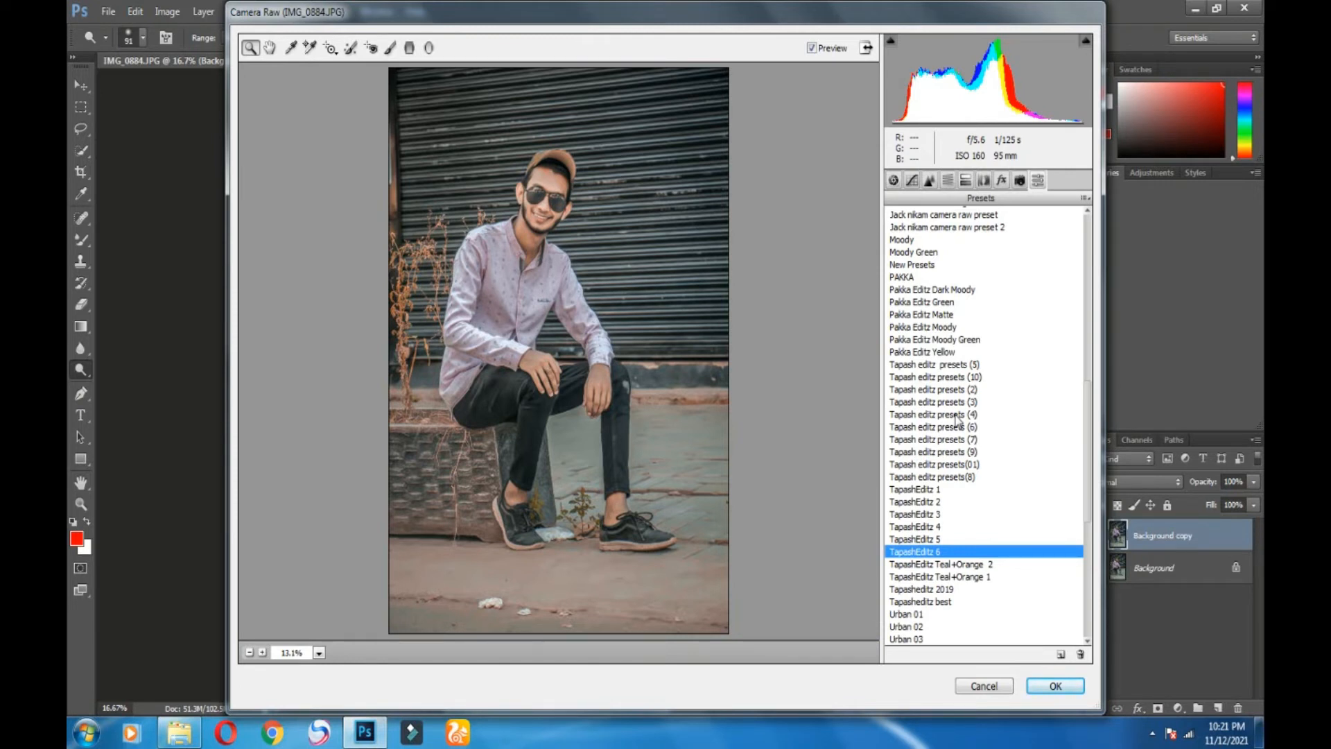
left_click(934, 490)
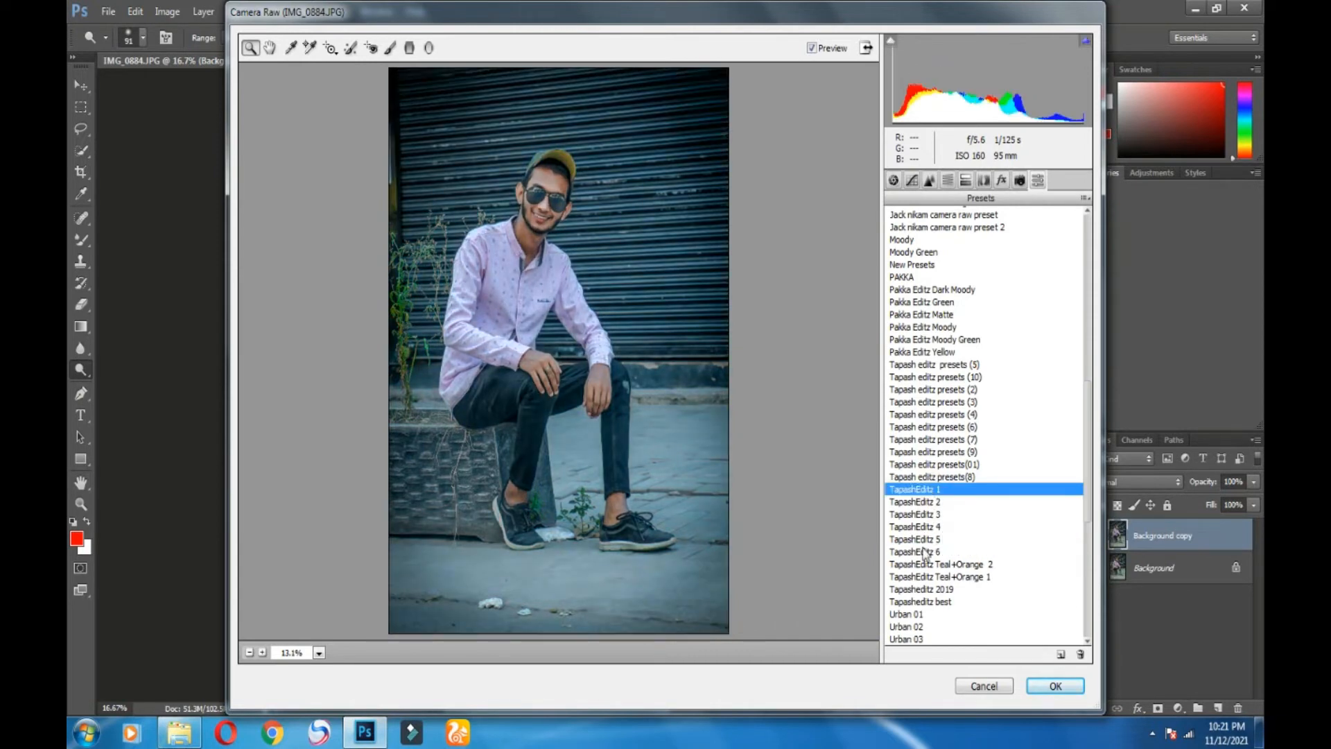
left_click(953, 576)
left_click(1048, 686)
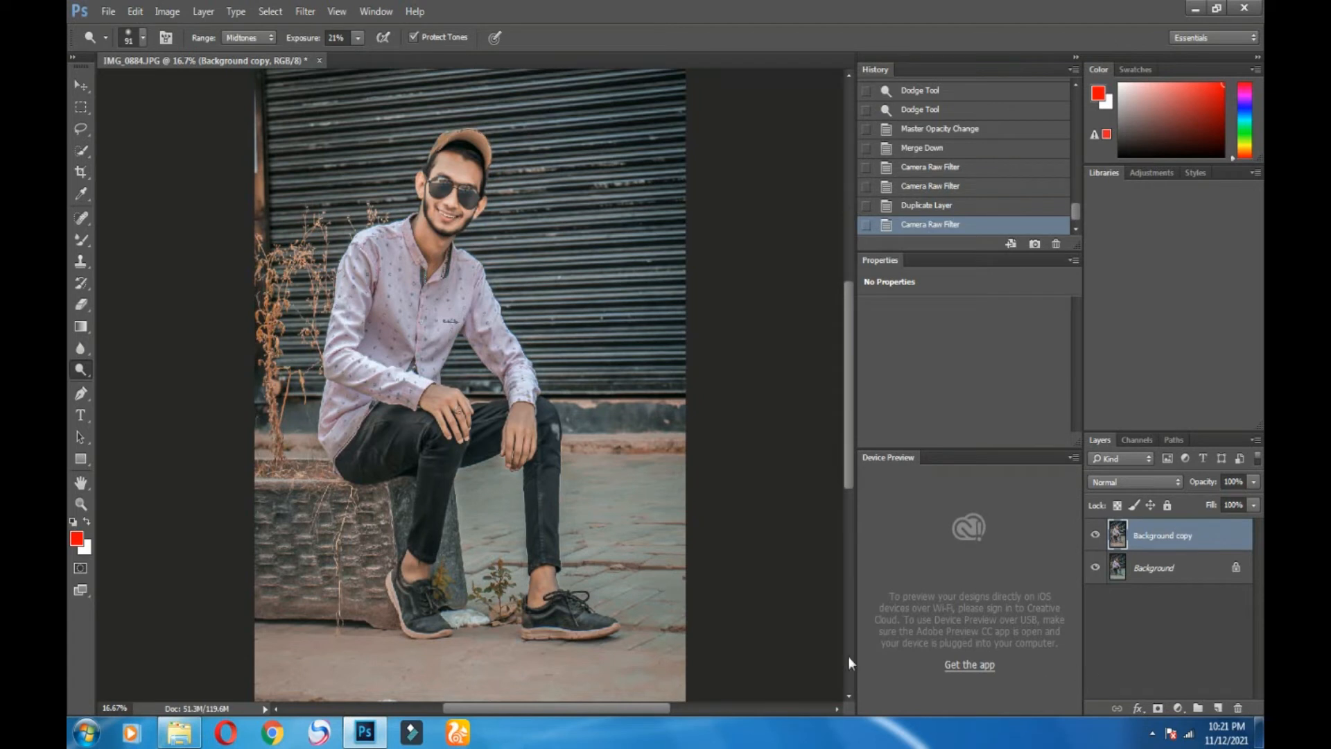
Step: Set the top layer to 75% opacity, merge it down, and duplicate the merged layer
left_click_drag(1253, 481, 1234, 511)
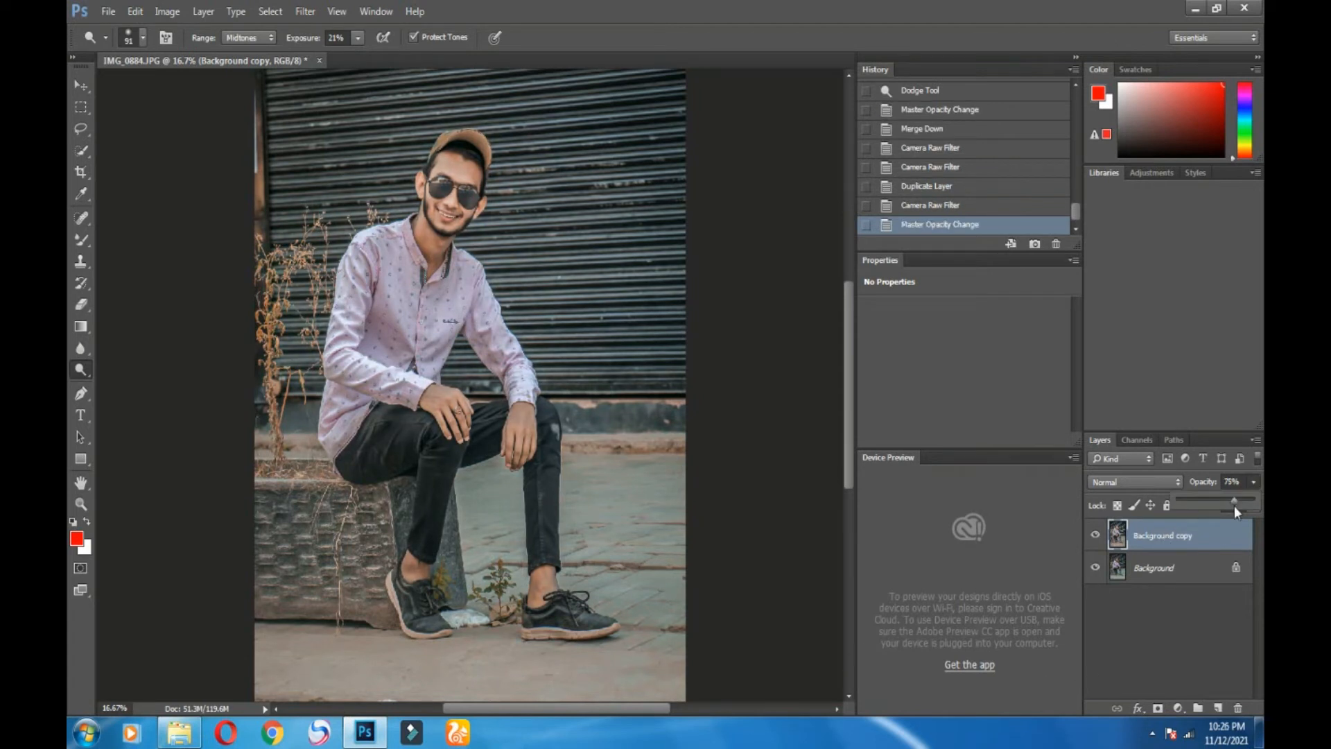
left_click(939, 208)
left_click(934, 226)
right_click(1188, 535)
left_click(1054, 552)
left_click_drag(1154, 567, 1202, 700)
Step: Trial ae2k19 and TapashEditz presets in Camera Raw, then cancel and revert History to the opacity change
left_click(306, 11)
left_click(339, 114)
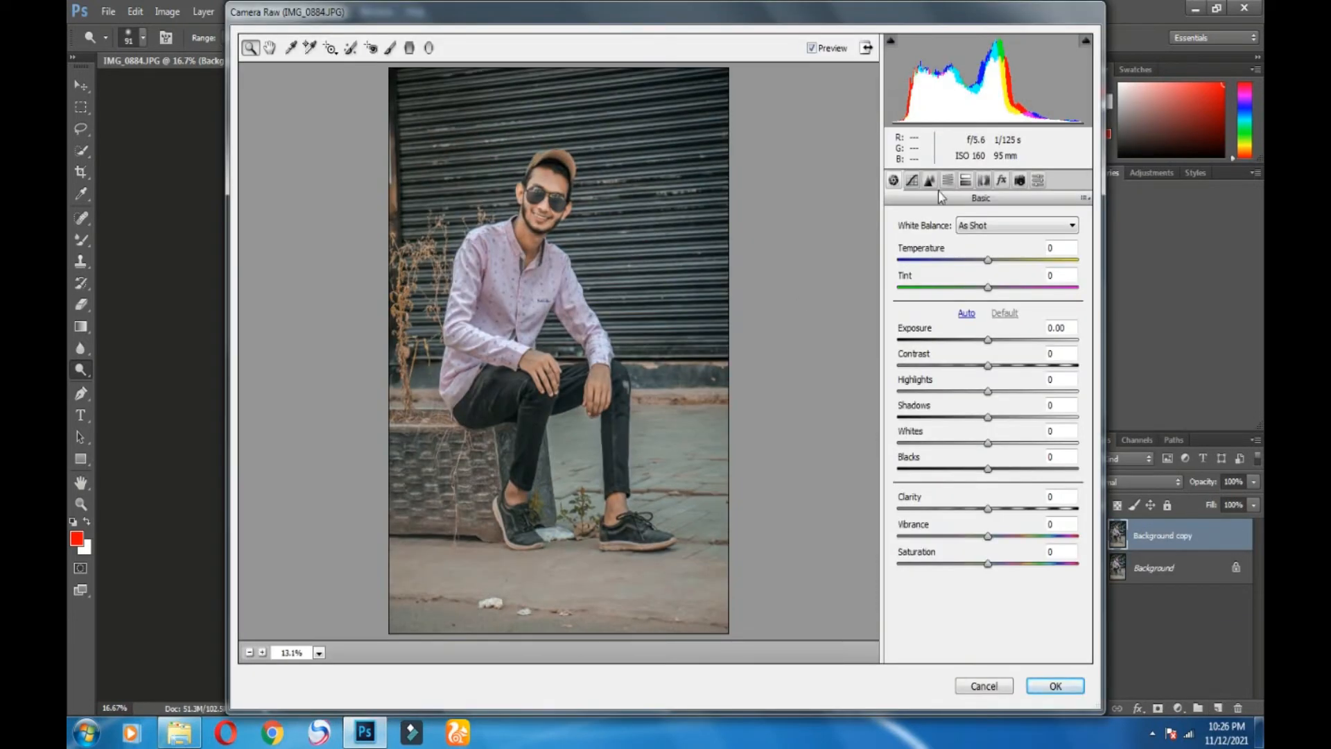
left_click(1035, 181)
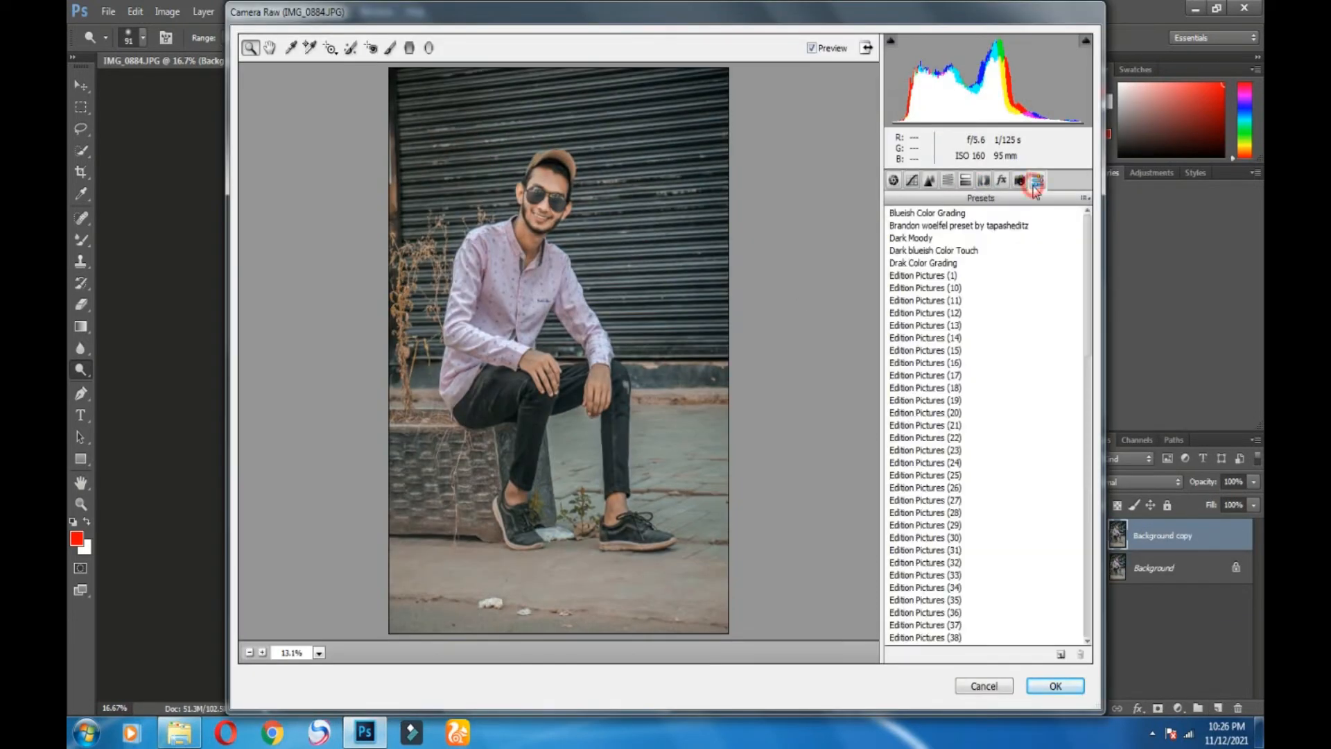
left_click(933, 271)
scroll(950, 427, "down", 10)
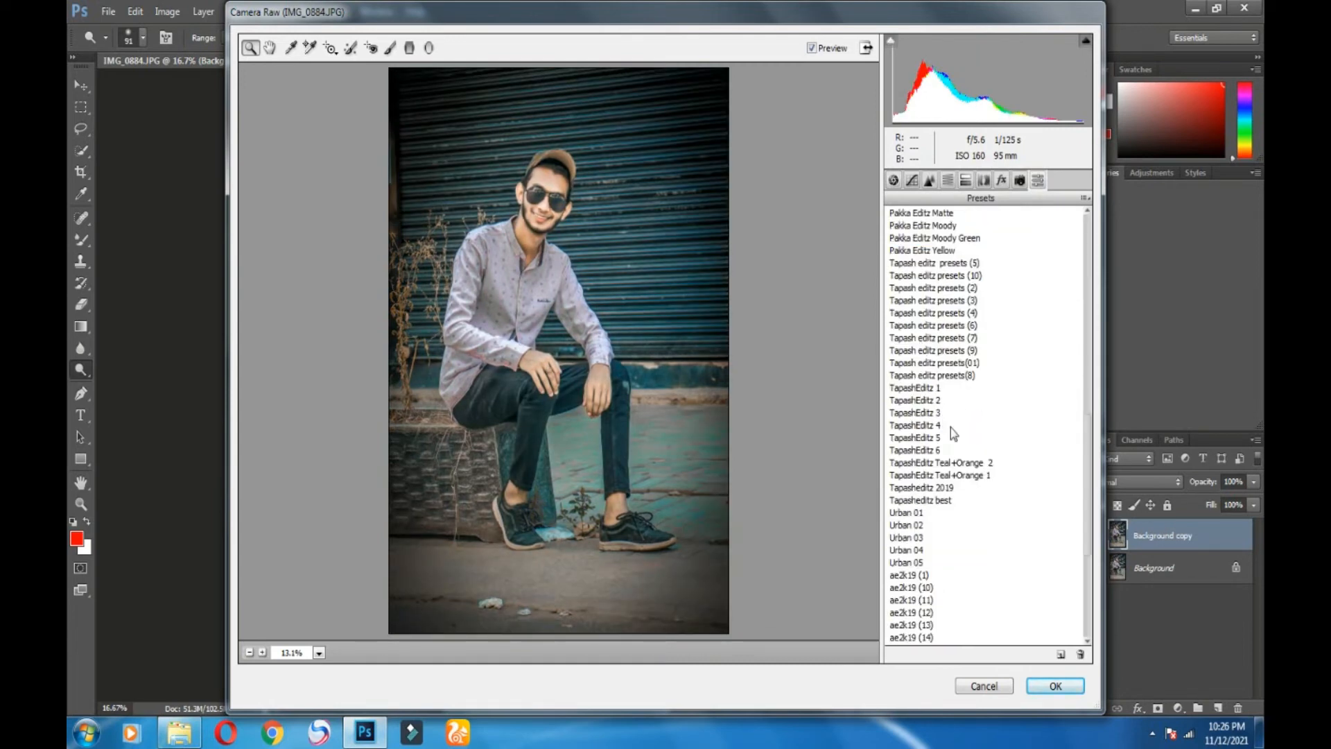
left_click(922, 364)
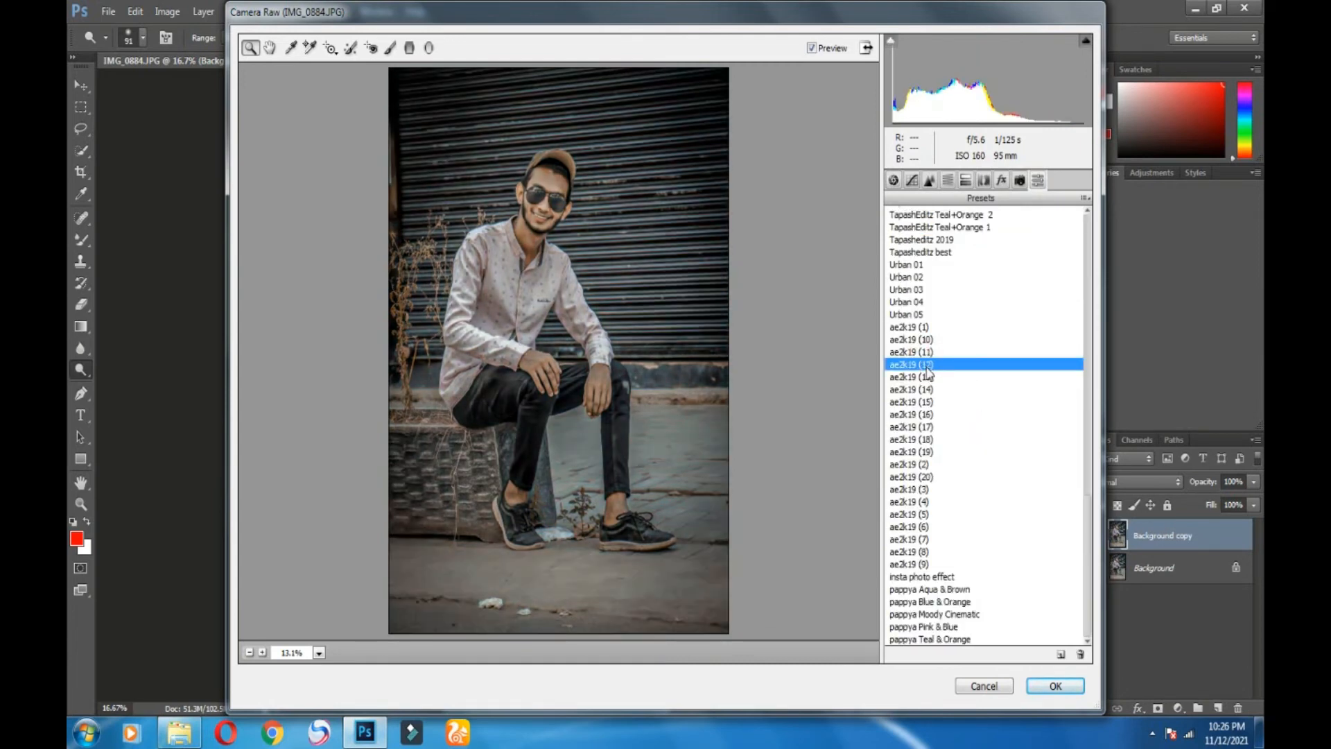
scroll(929, 374, "up", 2)
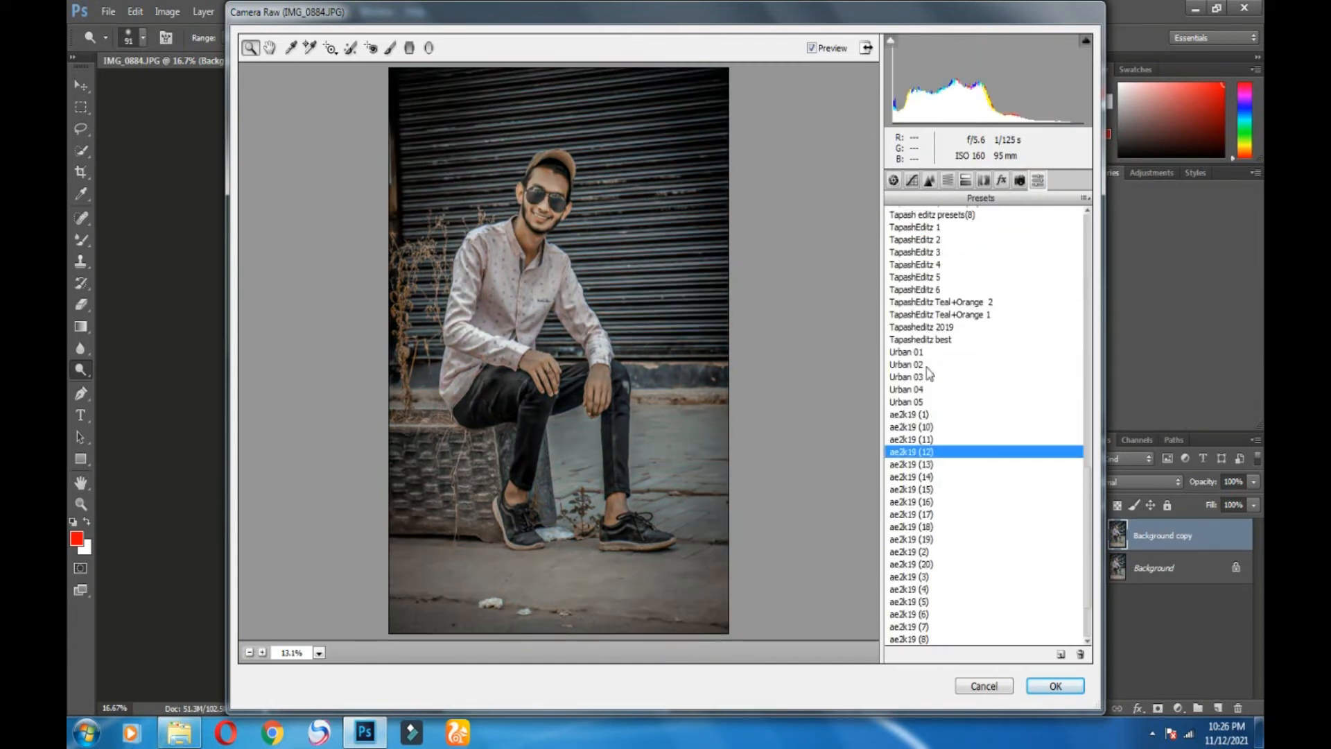
left_click(921, 464)
left_click(922, 476)
scroll(925, 444, "up", 2)
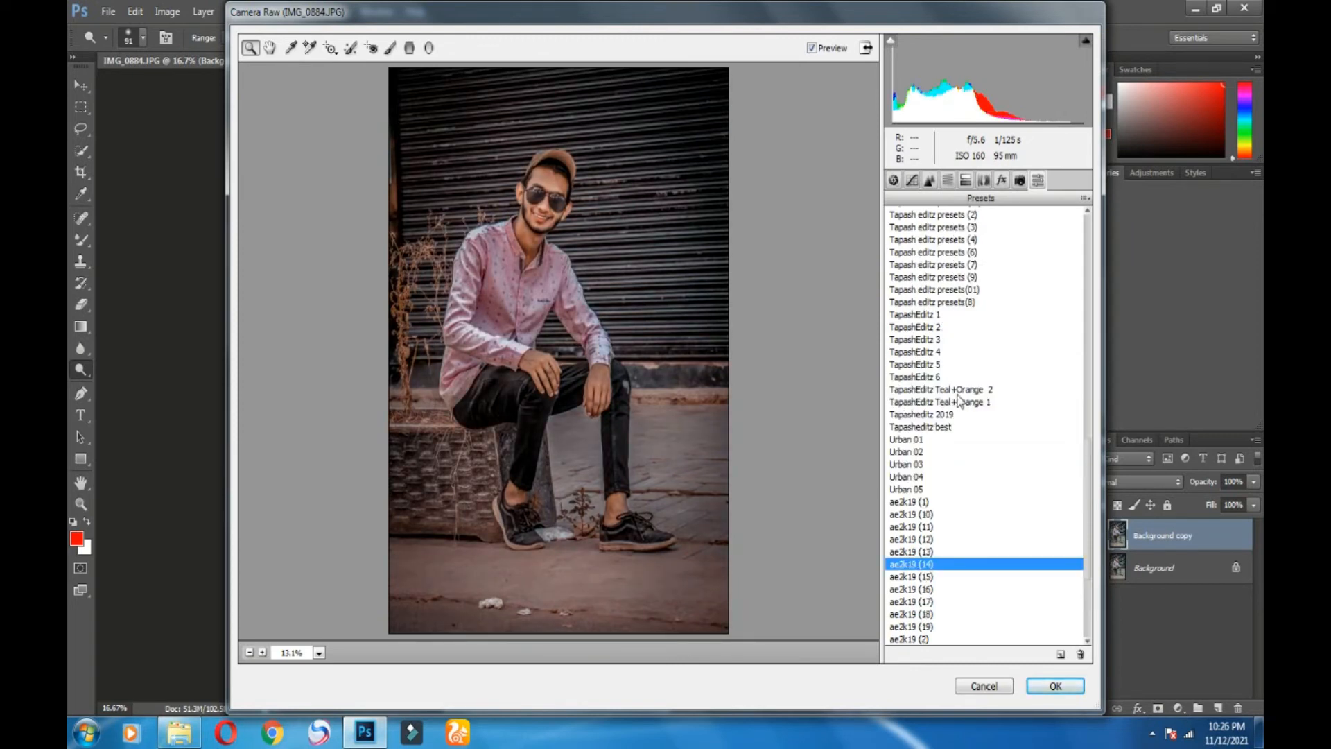
left_click(927, 315)
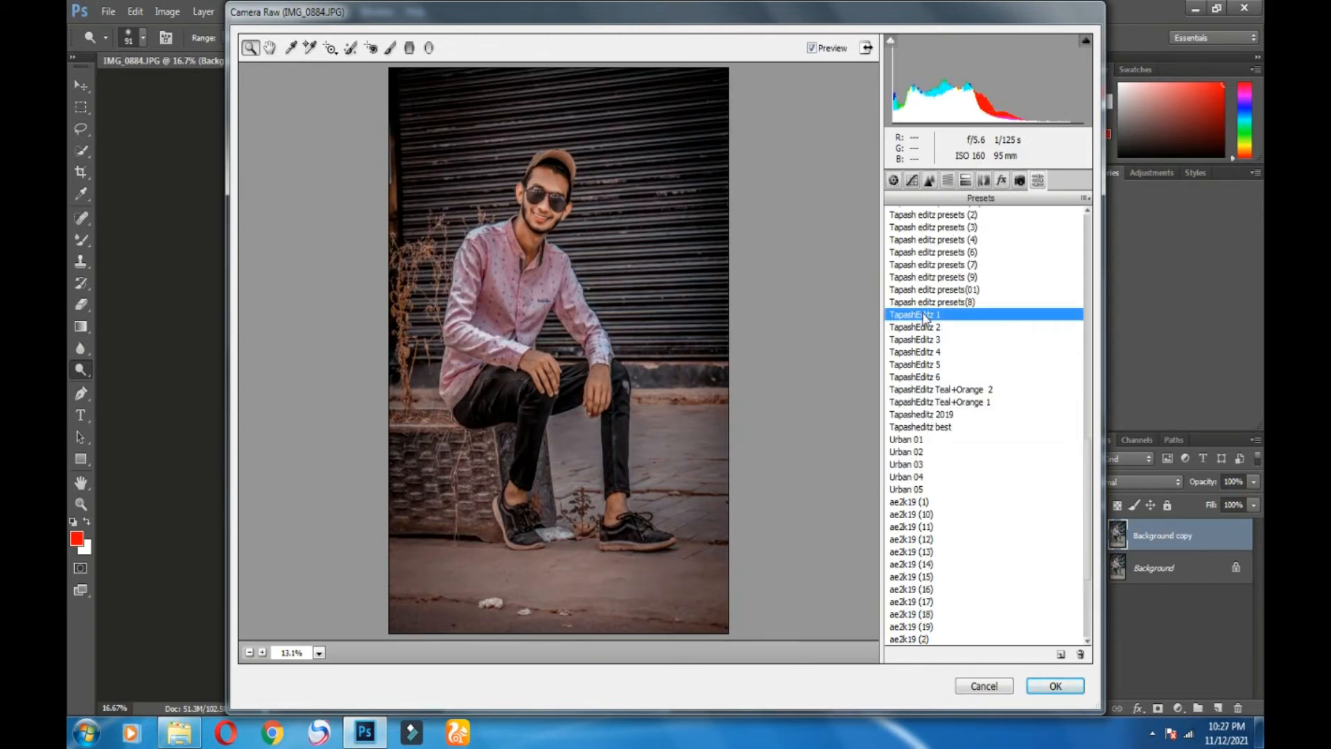
scroll(1004, 347, "up", 7)
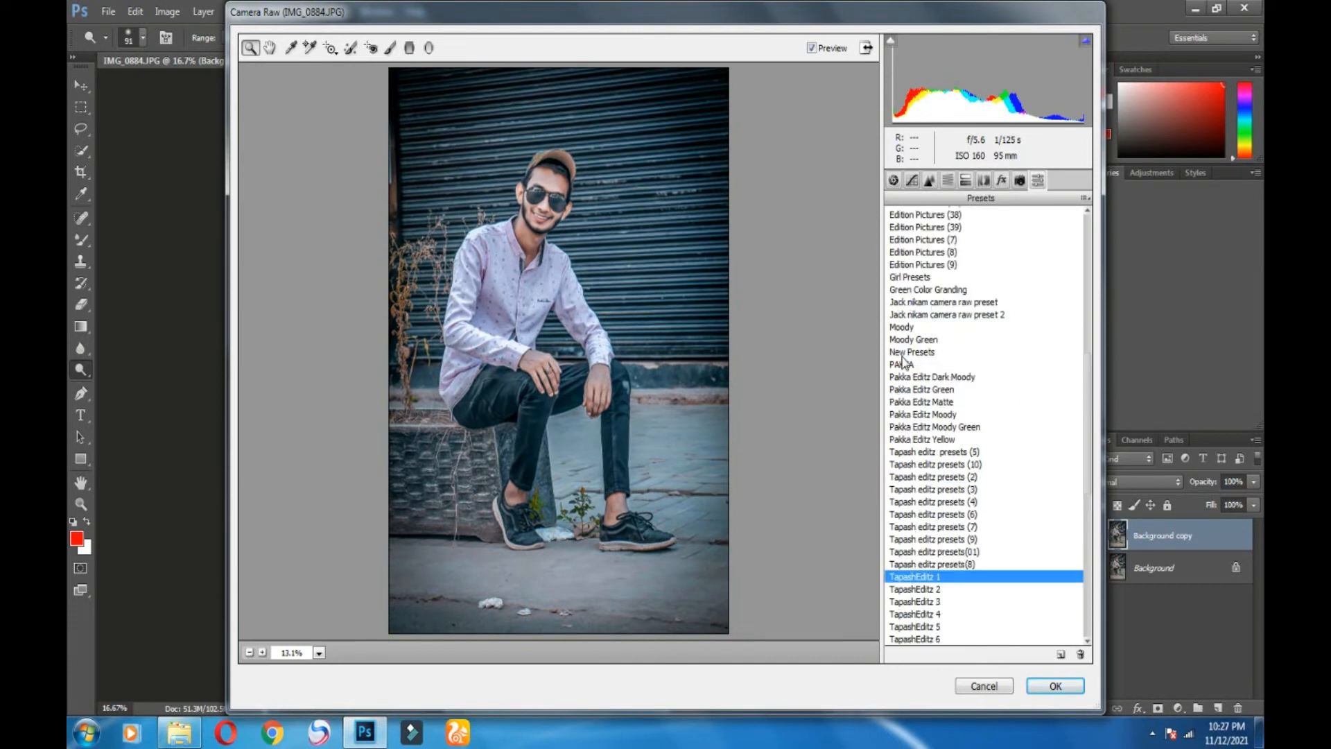
left_click(929, 303)
scroll(967, 391, "up", 7)
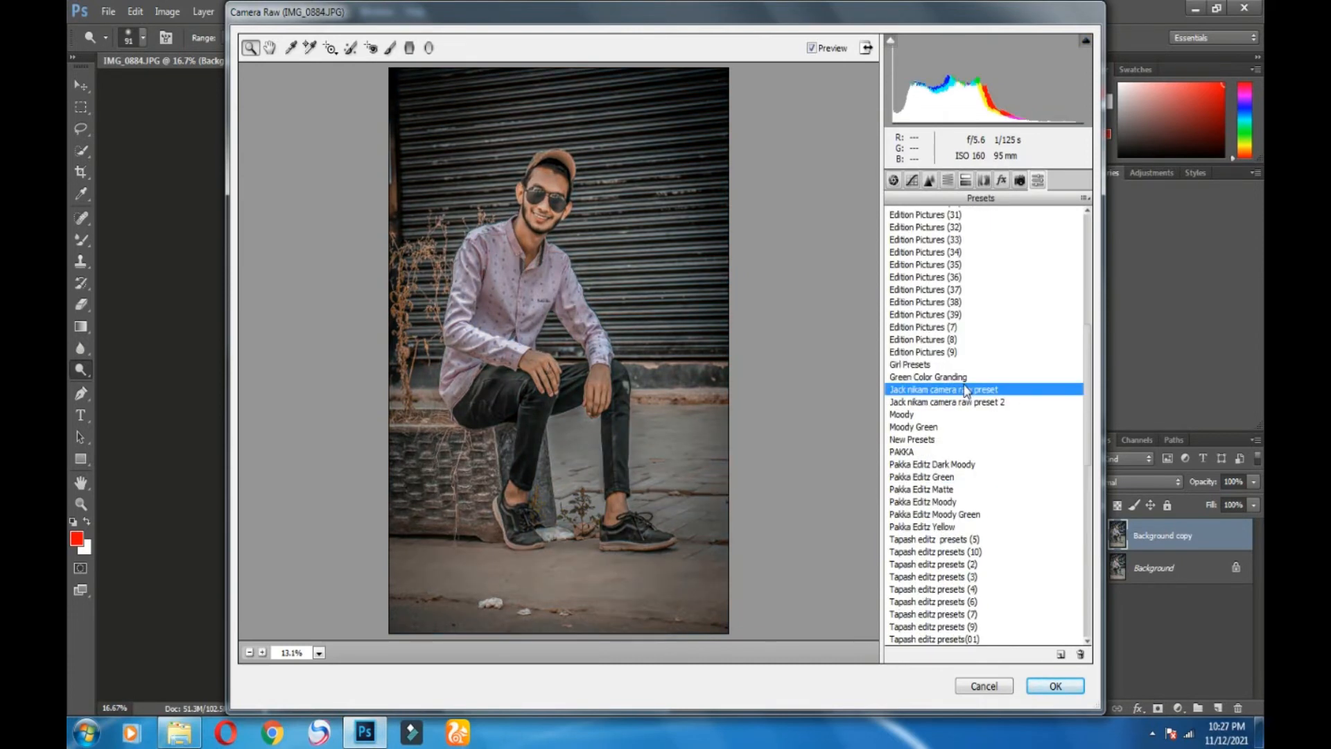
scroll(996, 490, "down", 9)
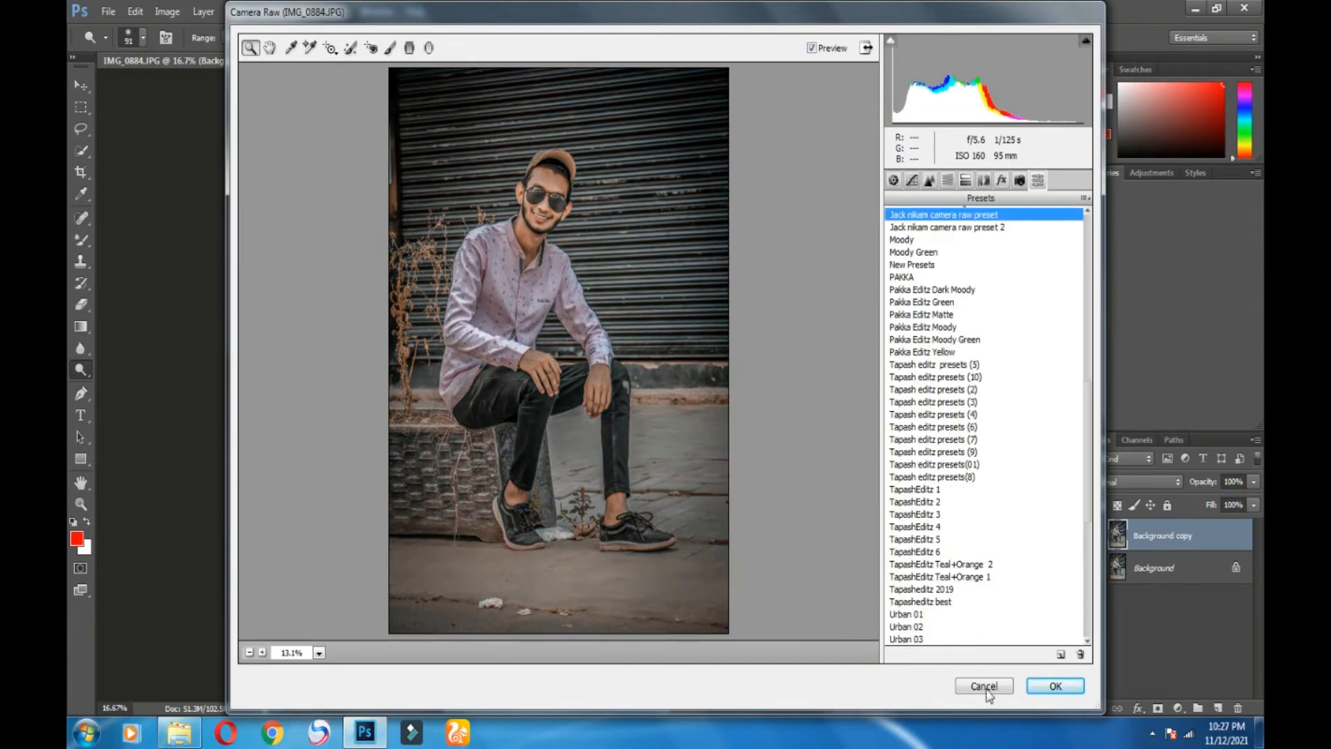
left_click(987, 686)
left_click(959, 187)
Step: Return to the latest duplicate-layer history state and reopen Camera Raw's preset list
left_click(930, 167)
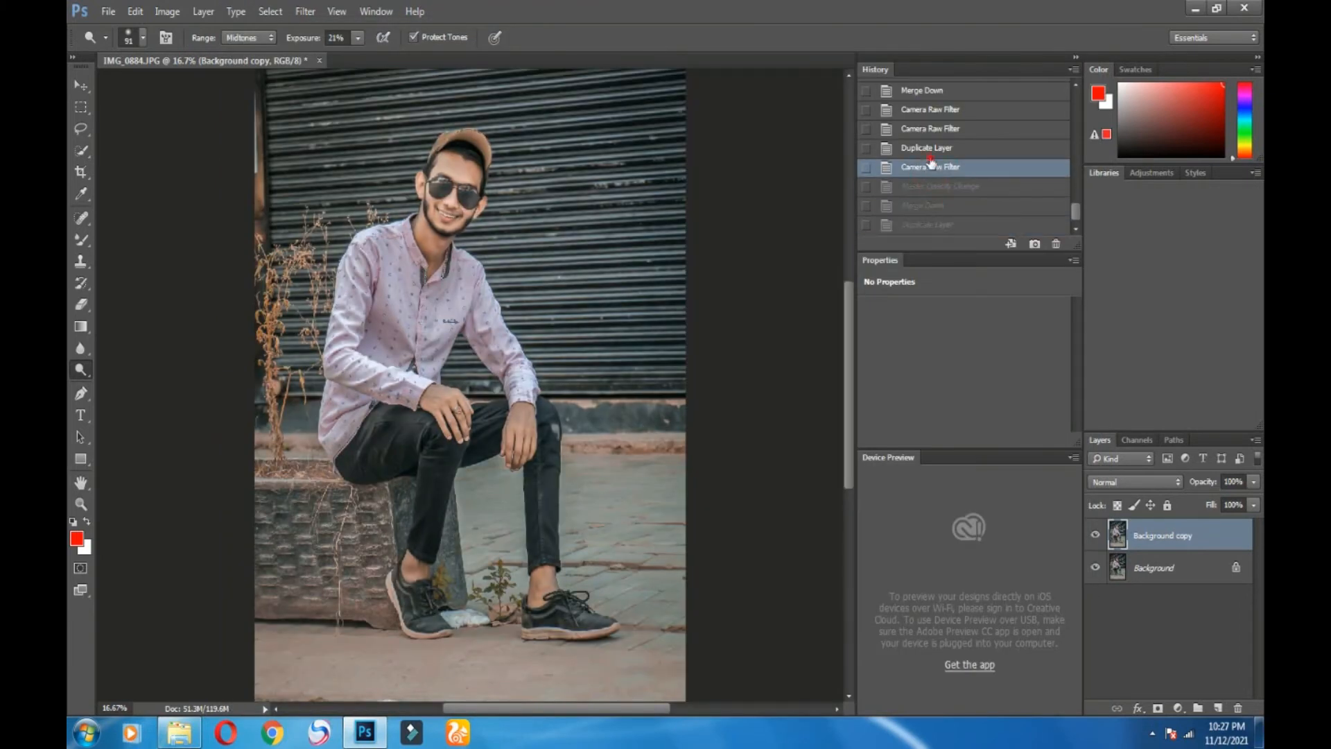
left_click(922, 225)
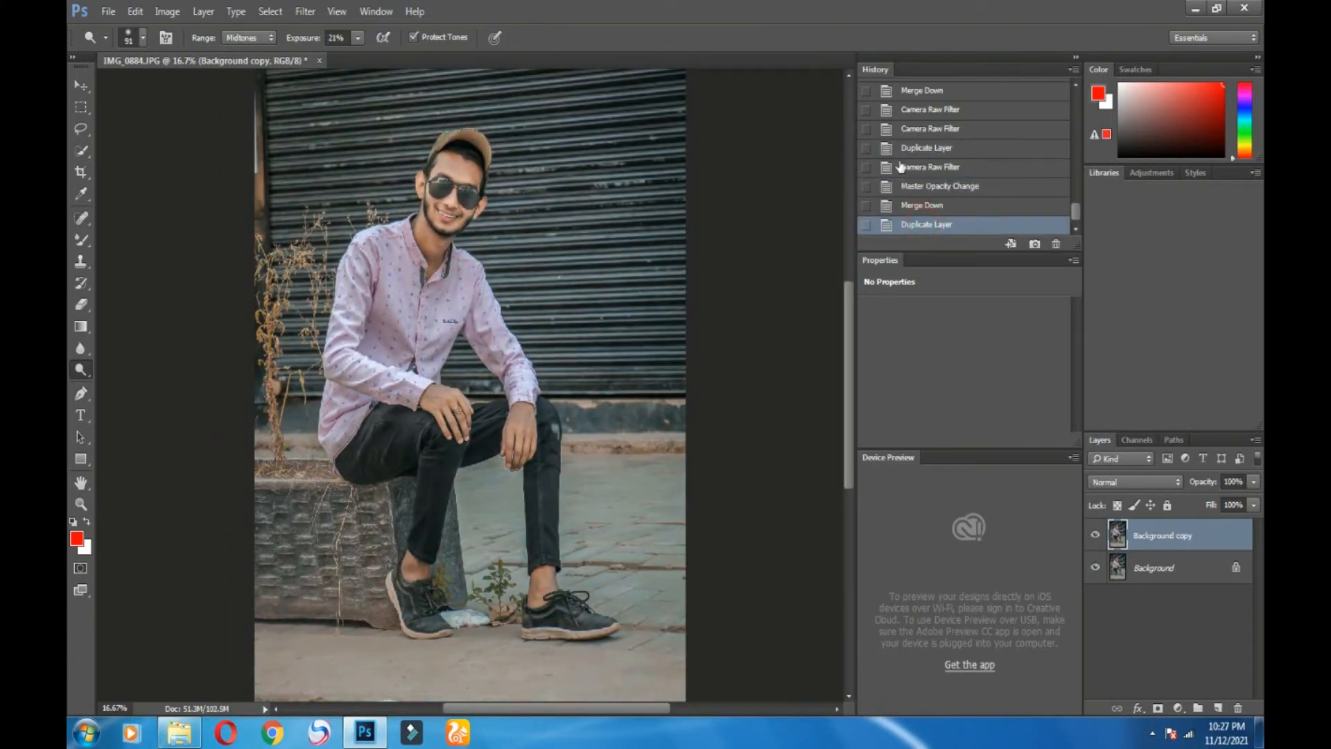
left_click(305, 11)
left_click(416, 107)
left_click(1035, 186)
Step: Preview the Pakka Editz Yellow, Green, Matte, Moody and Moody Green presets, then choose the warm Jack nikam preset
scroll(1033, 402, "down", 15)
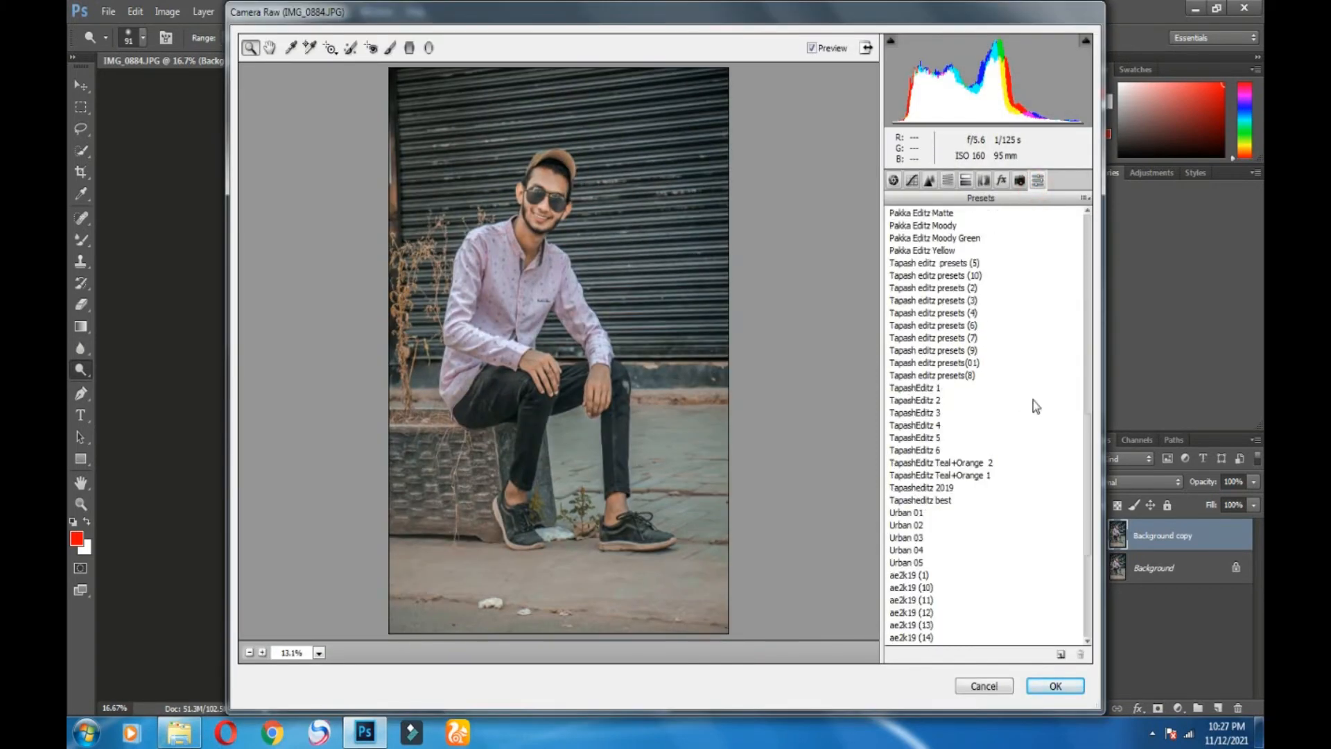
left_click(915, 338)
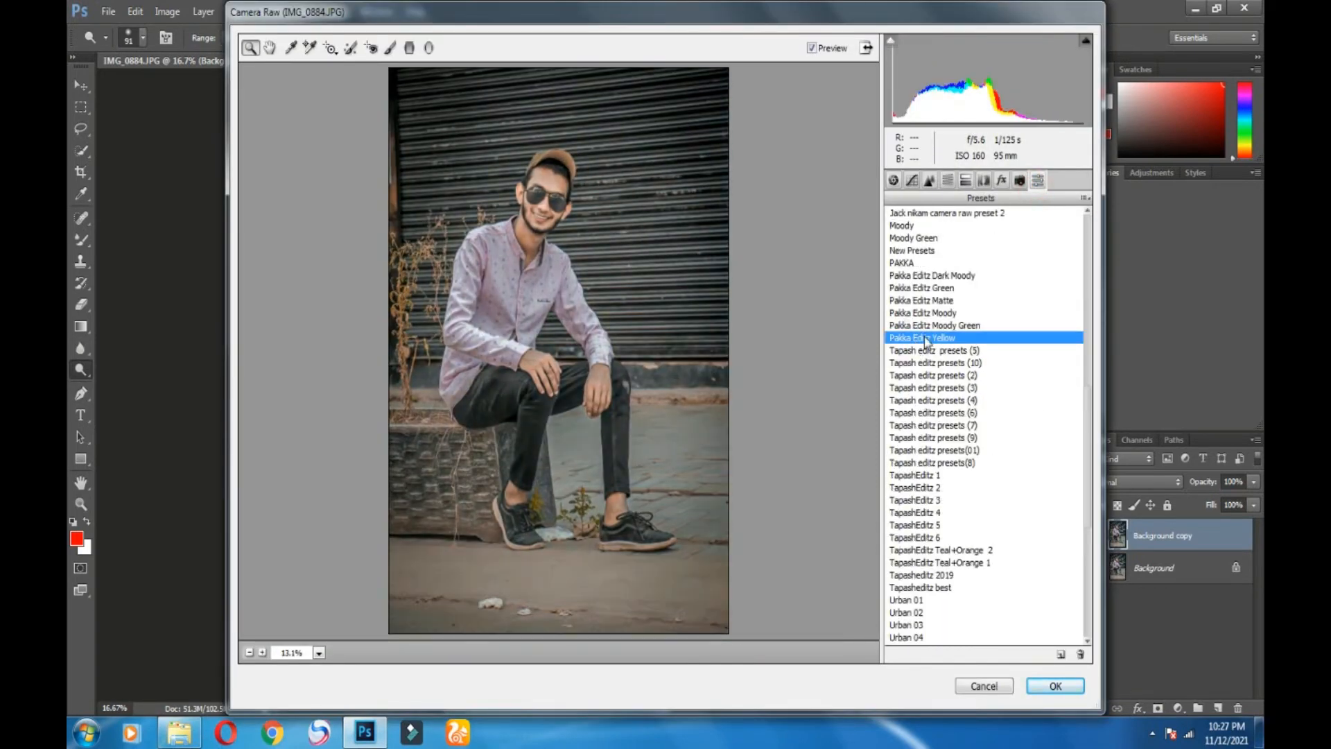
left_click(926, 289)
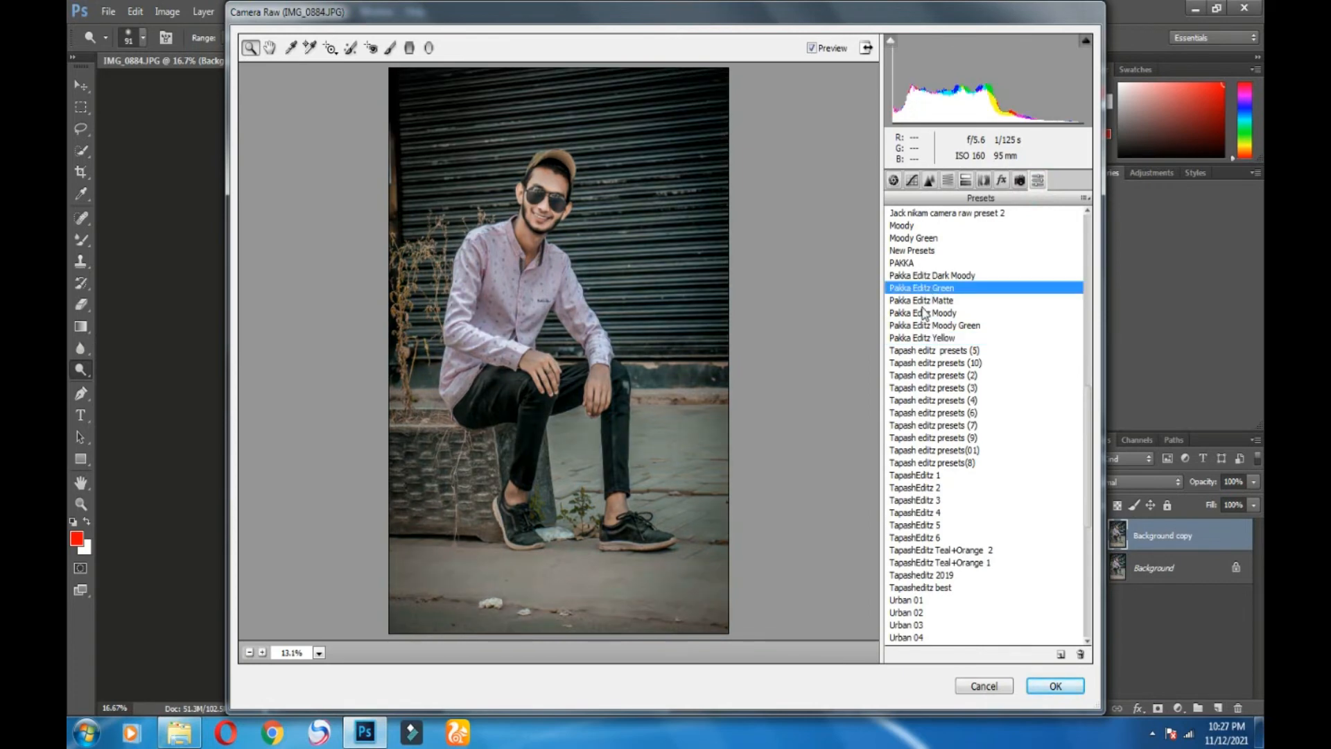
left_click(926, 303)
left_click(927, 314)
left_click(927, 326)
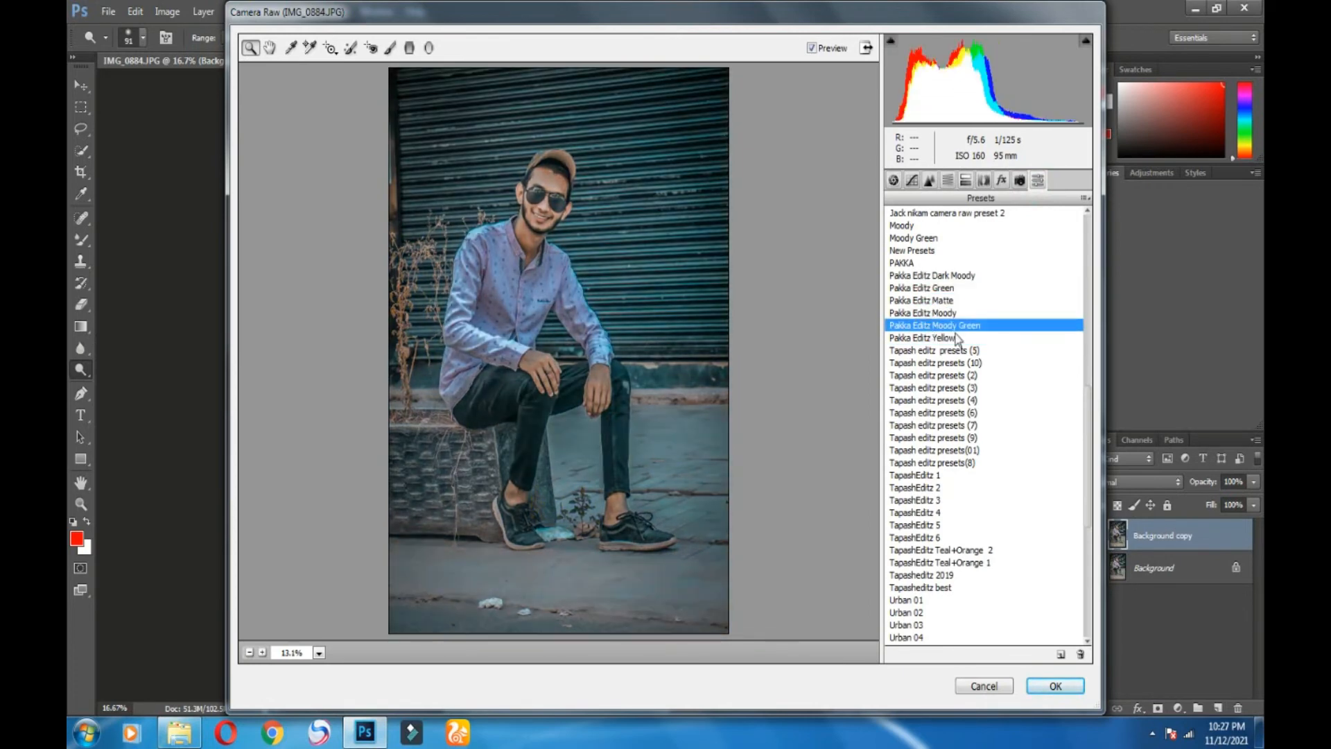
scroll(958, 340, "up", 5)
left_click(925, 375)
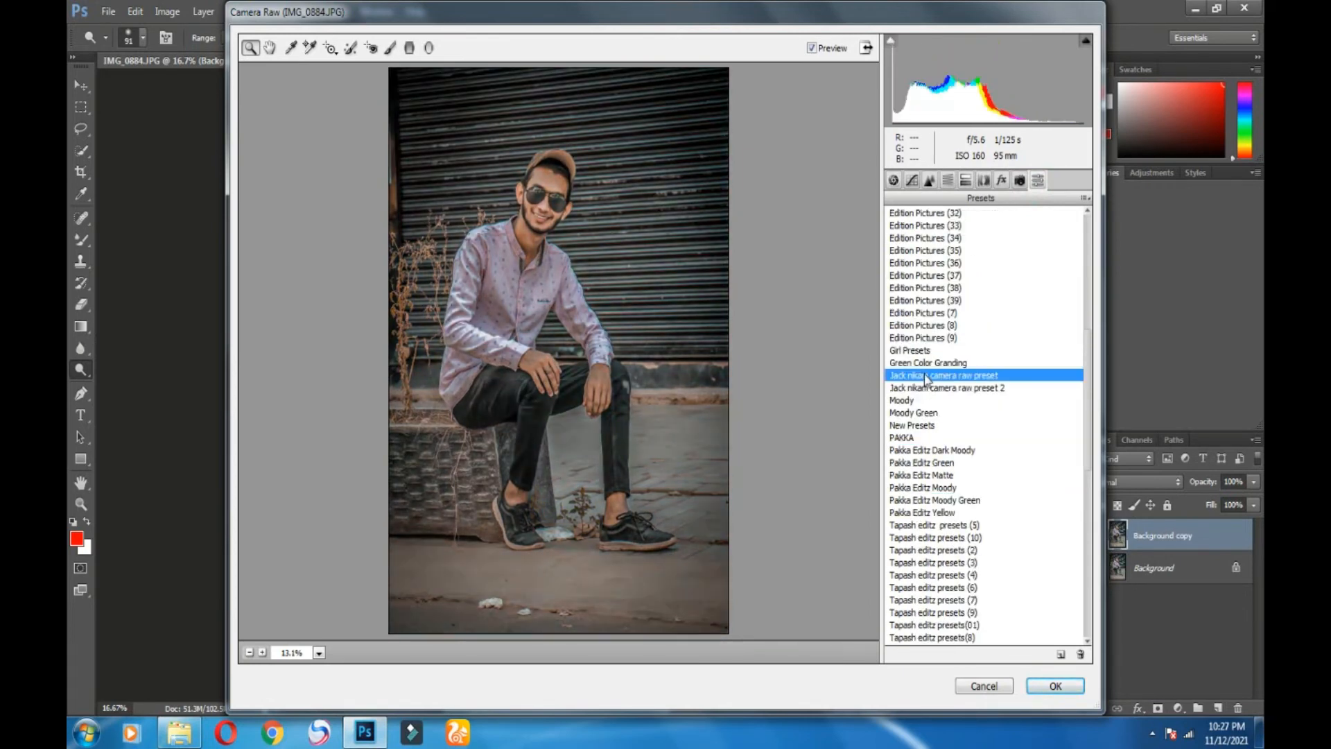
Step: Apply the warm Jack nikam preset to Background copy and close Camera Raw
left_click(1055, 684)
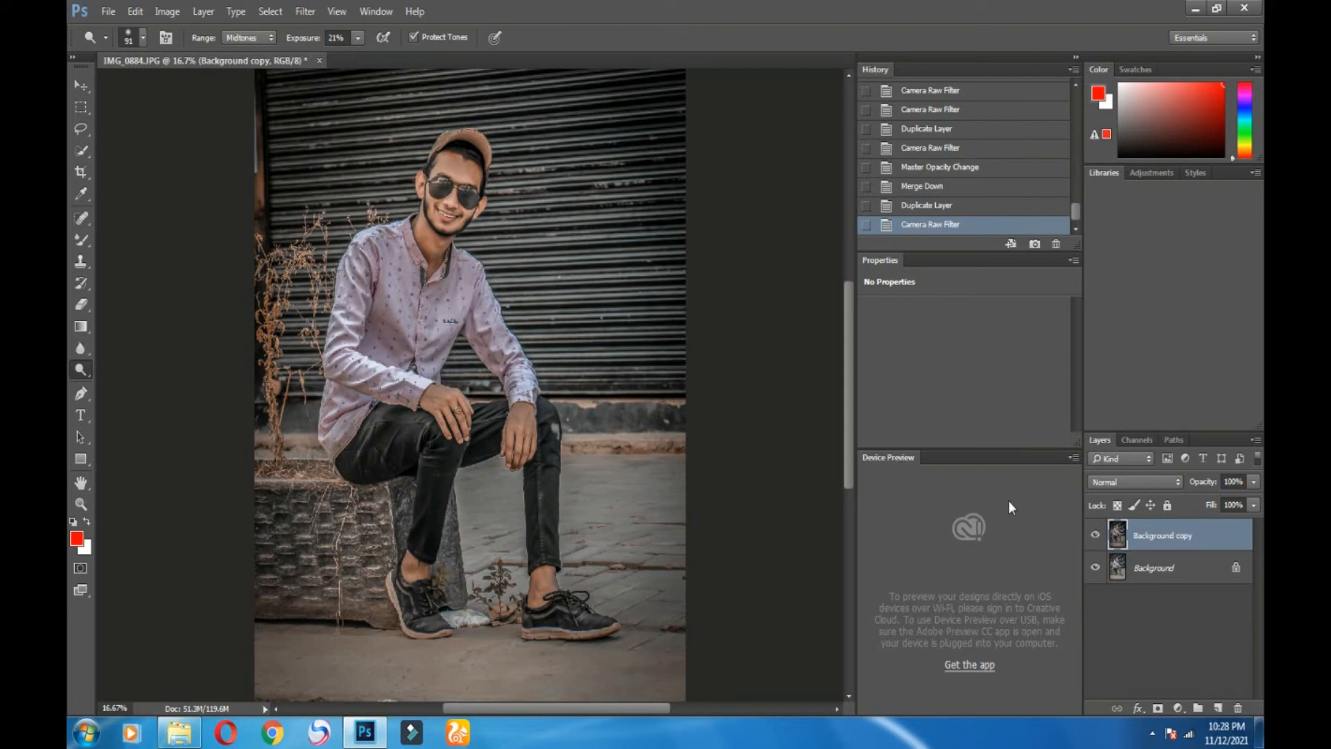
Step: Fade the graded Background copy layer to 79% opacity
left_click(1254, 481)
mouse_move(1251, 499)
left_mouse_down()
mouse_move(1198, 509)
mouse_move(1242, 506)
left_mouse_up()
left_click(944, 207)
left_click(933, 227)
left_click(1253, 481)
Step: Merge the copy into Background, compare with the original in History, and reopen Camera Raw
right_click(1179, 539)
left_click(1040, 554)
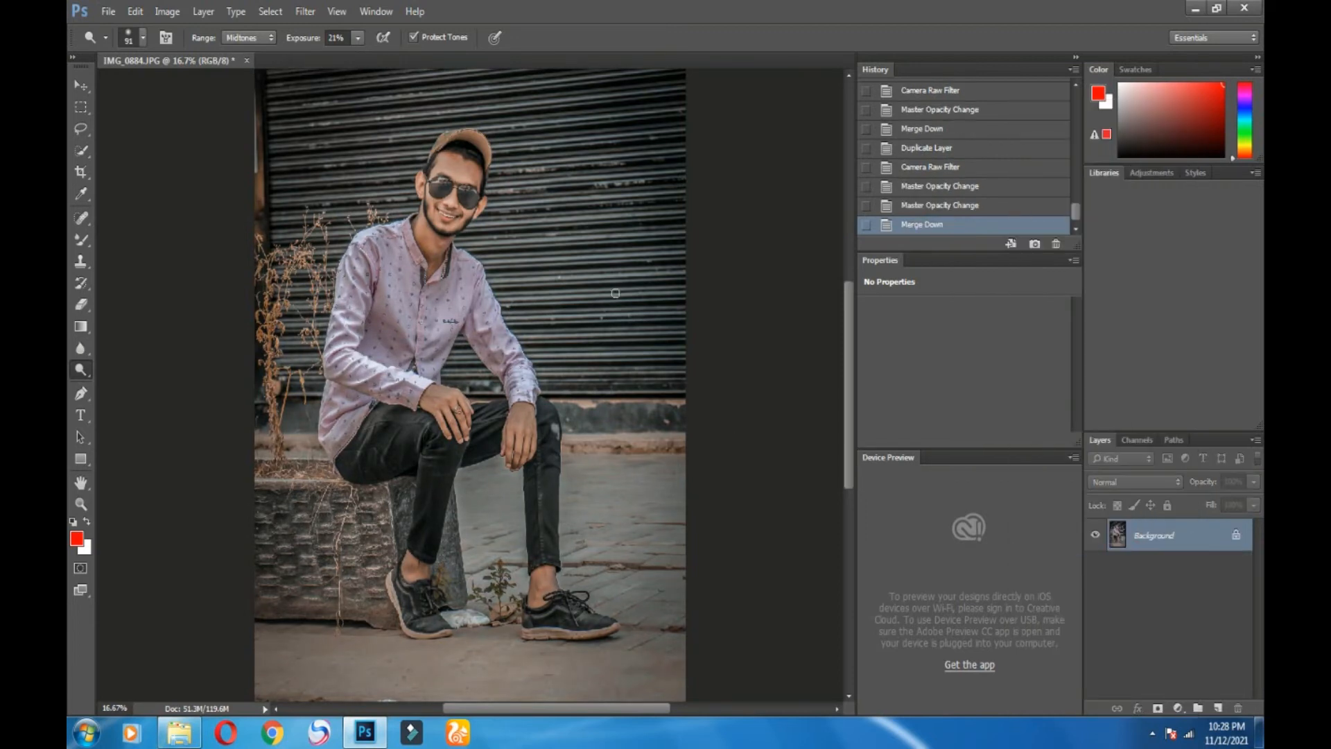
key("ctrl+minus")
scroll(950, 174, "up", 10)
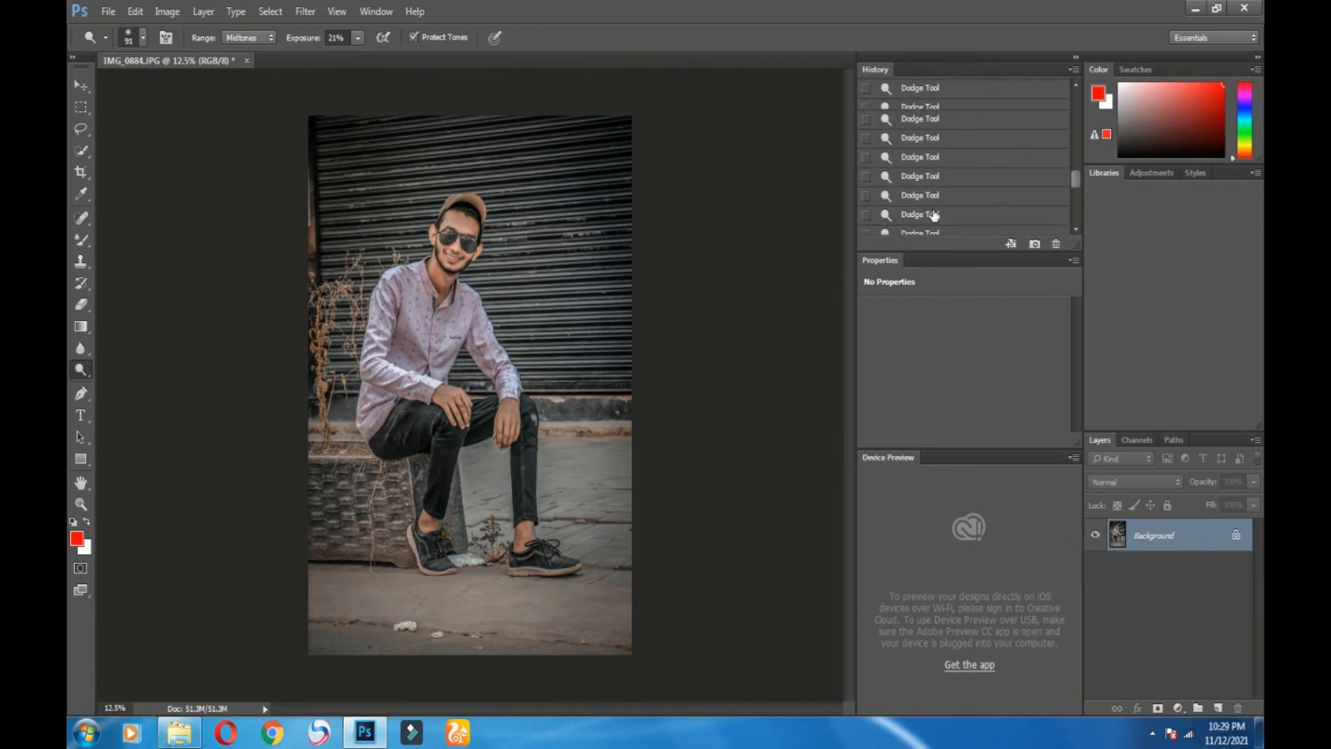
left_click(966, 97)
scroll(968, 161, "down", 2)
scroll(967, 161, "down", 10)
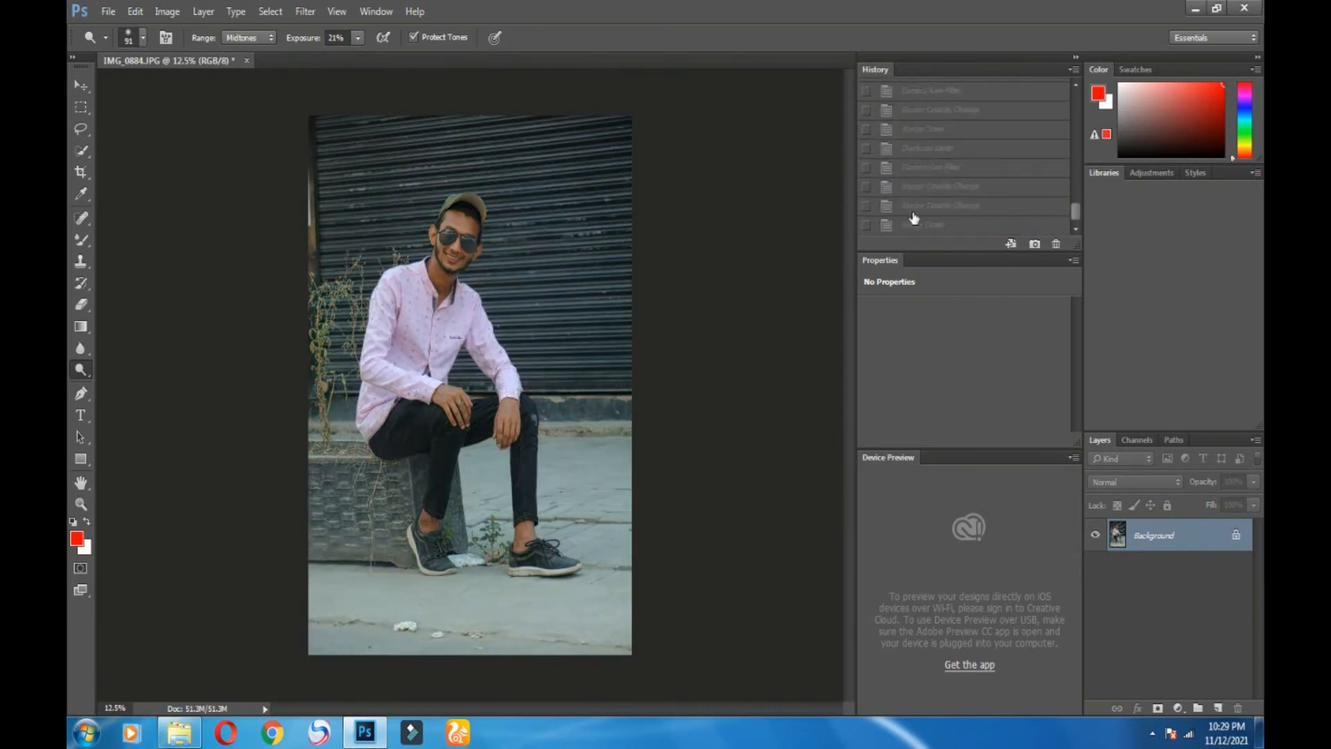
left_click(913, 224)
left_click(305, 11)
left_click(341, 109)
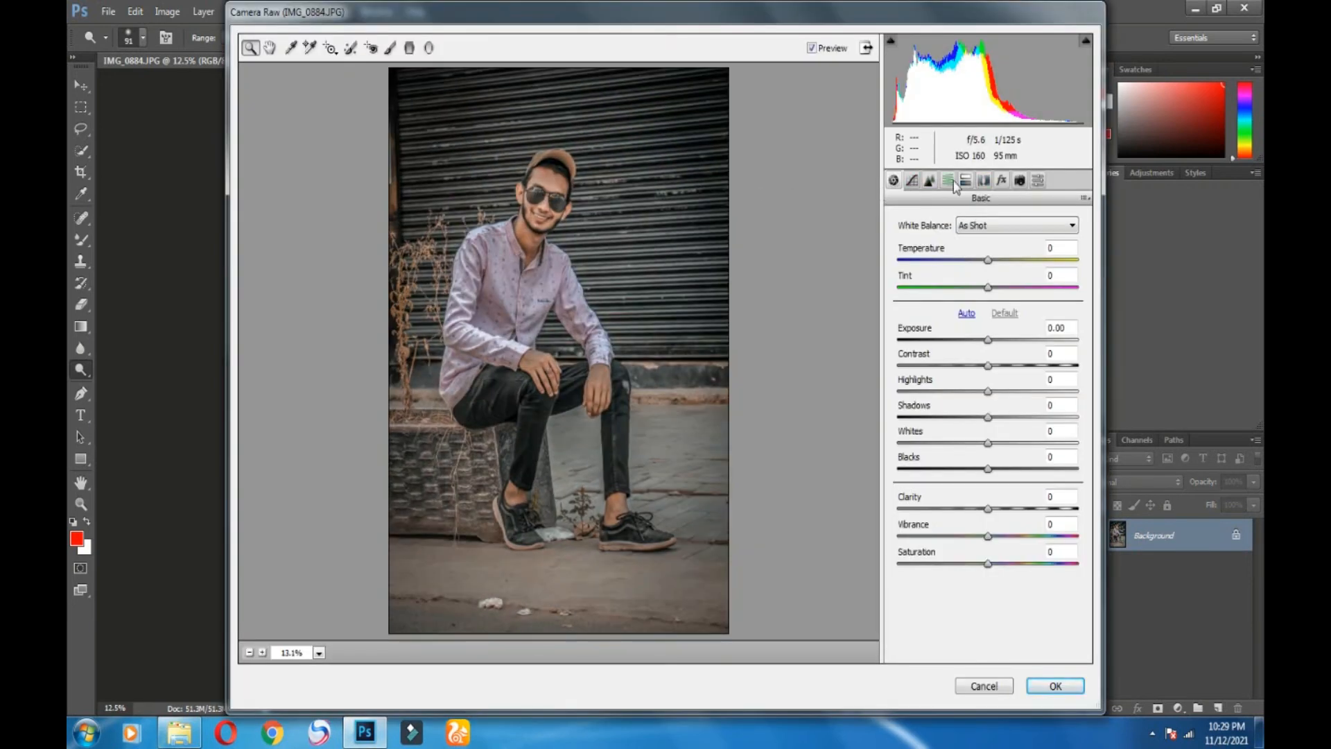
Step: In HSL, desaturate oranges to -11, set oranges luminance to -5, and boost yellows saturation to +48
left_click(949, 181)
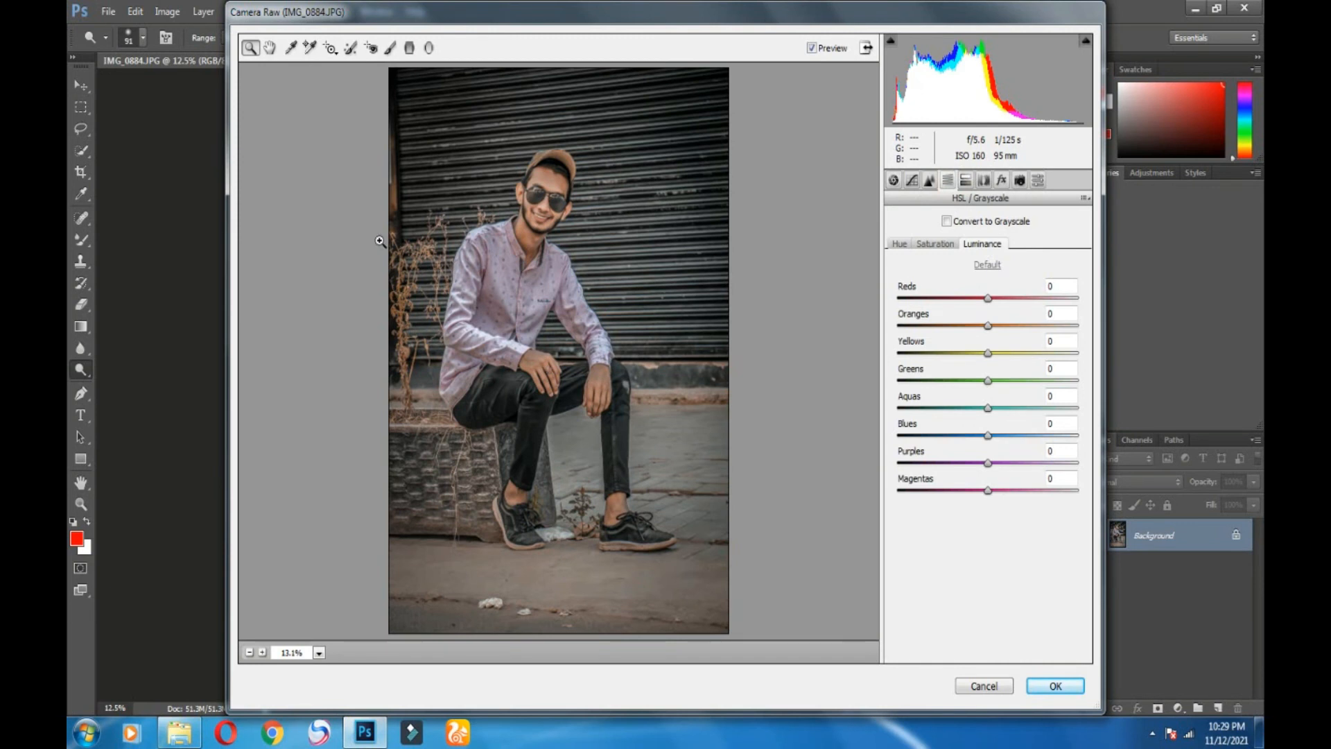
left_click(941, 244)
mouse_move(971, 323)
left_mouse_down()
mouse_move(989, 330)
mouse_move(937, 312)
mouse_move(984, 310)
left_mouse_up()
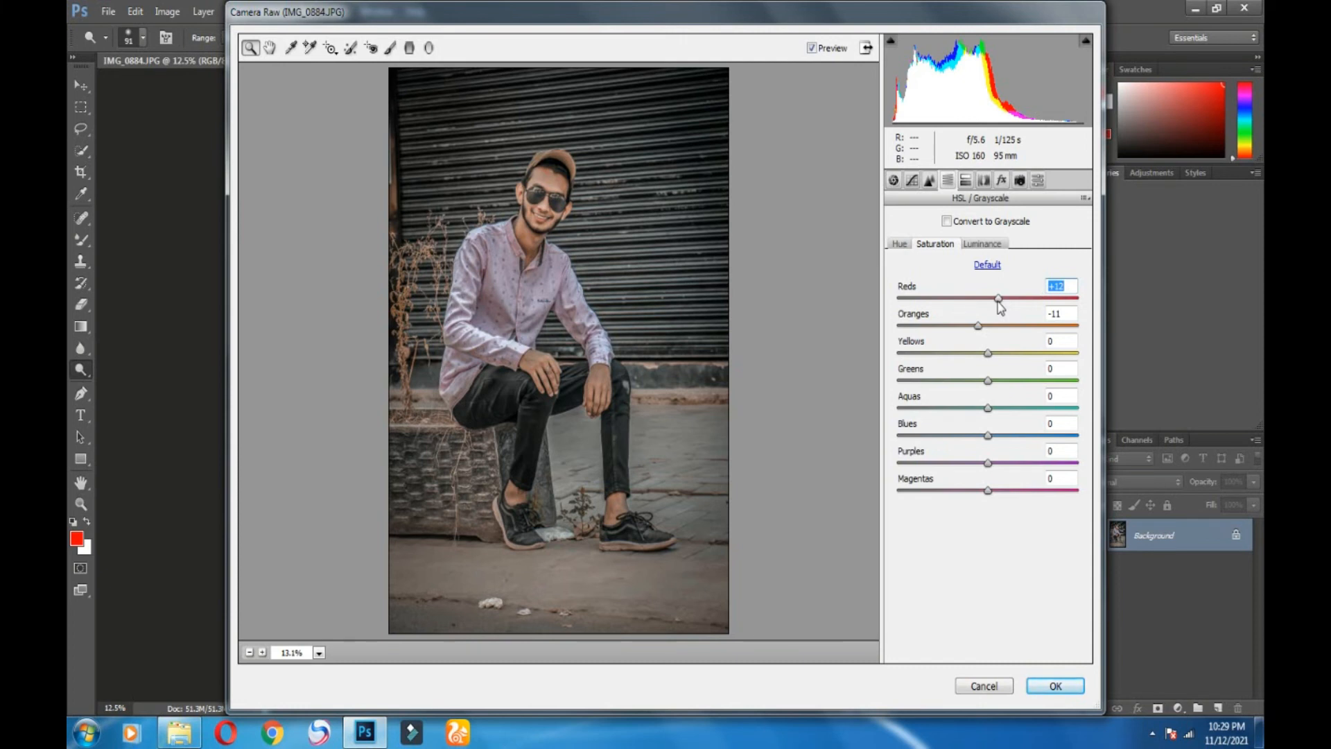
left_click(982, 244)
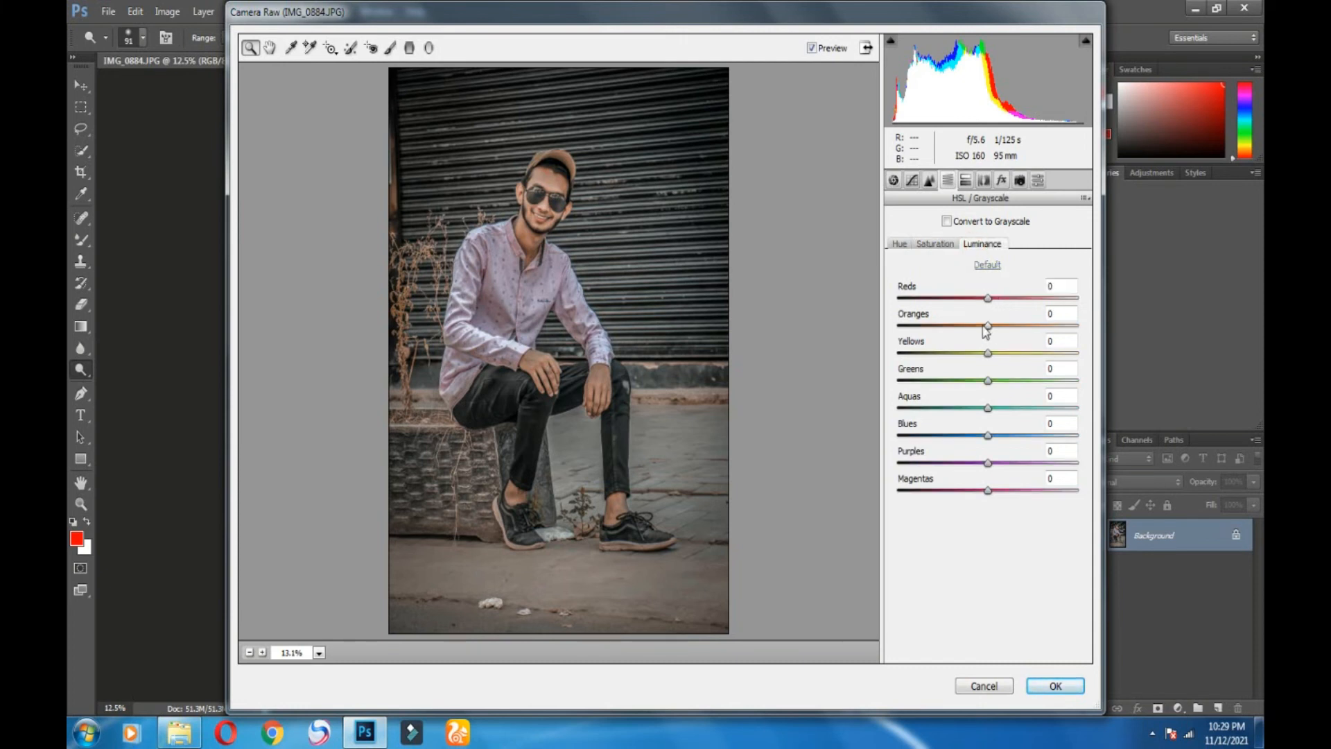
left_click_drag(987, 325, 975, 326)
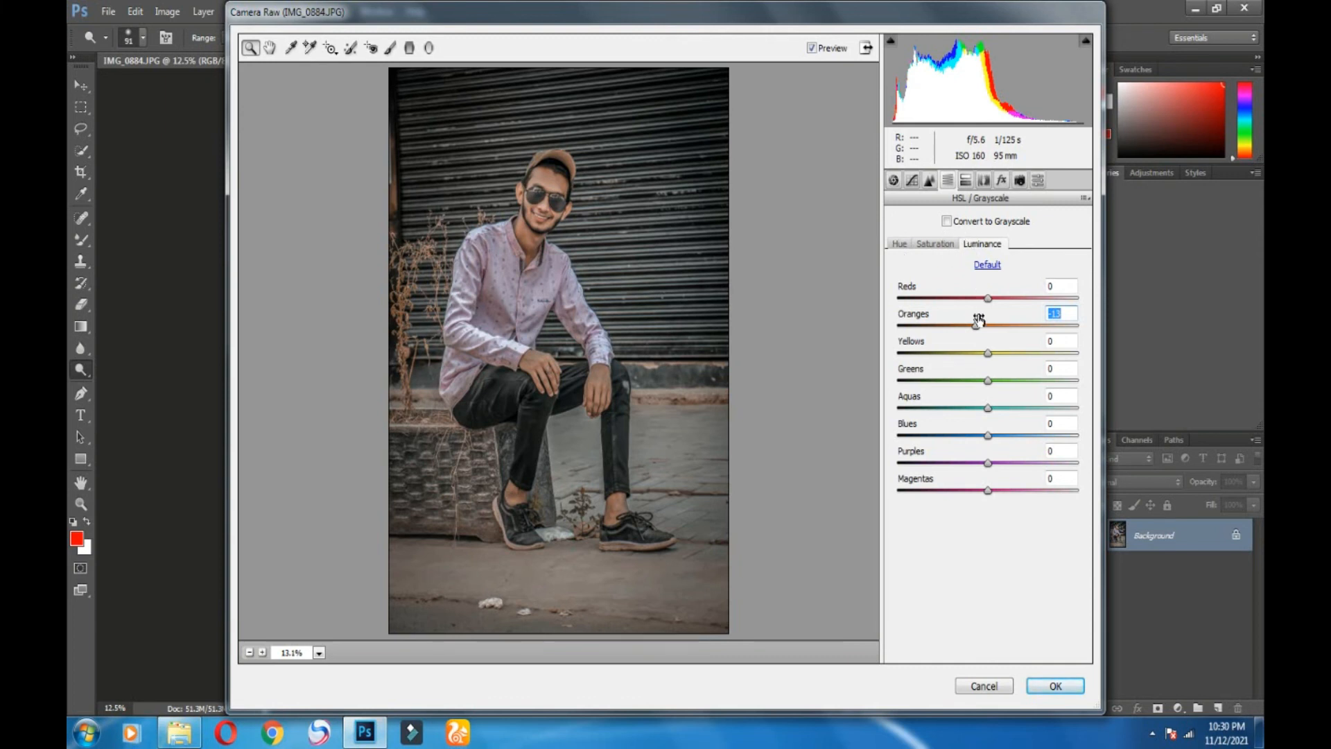
left_click_drag(976, 325, 1011, 299)
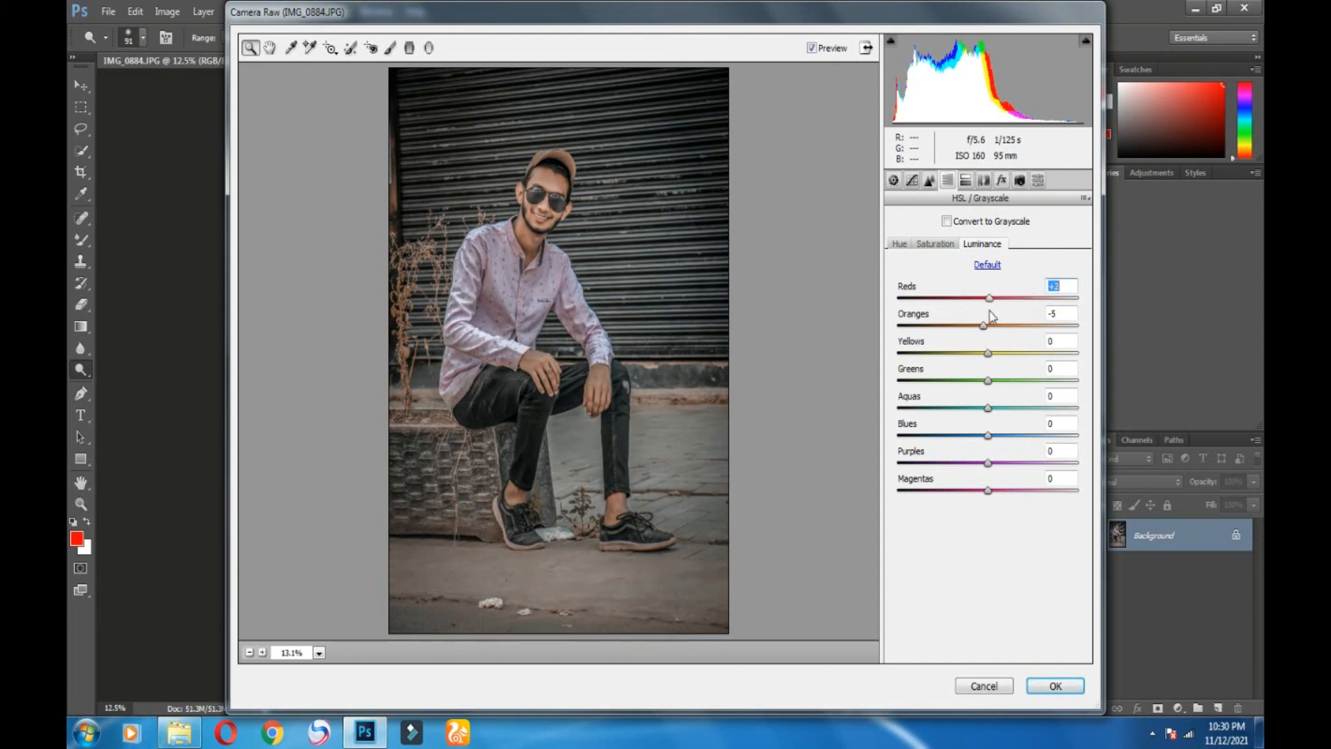
left_click(935, 243)
left_click_drag(988, 353, 944, 350)
Step: Set HSL hues: yellows +1, greens -13, aquas -20, and shift blues
left_click(899, 243)
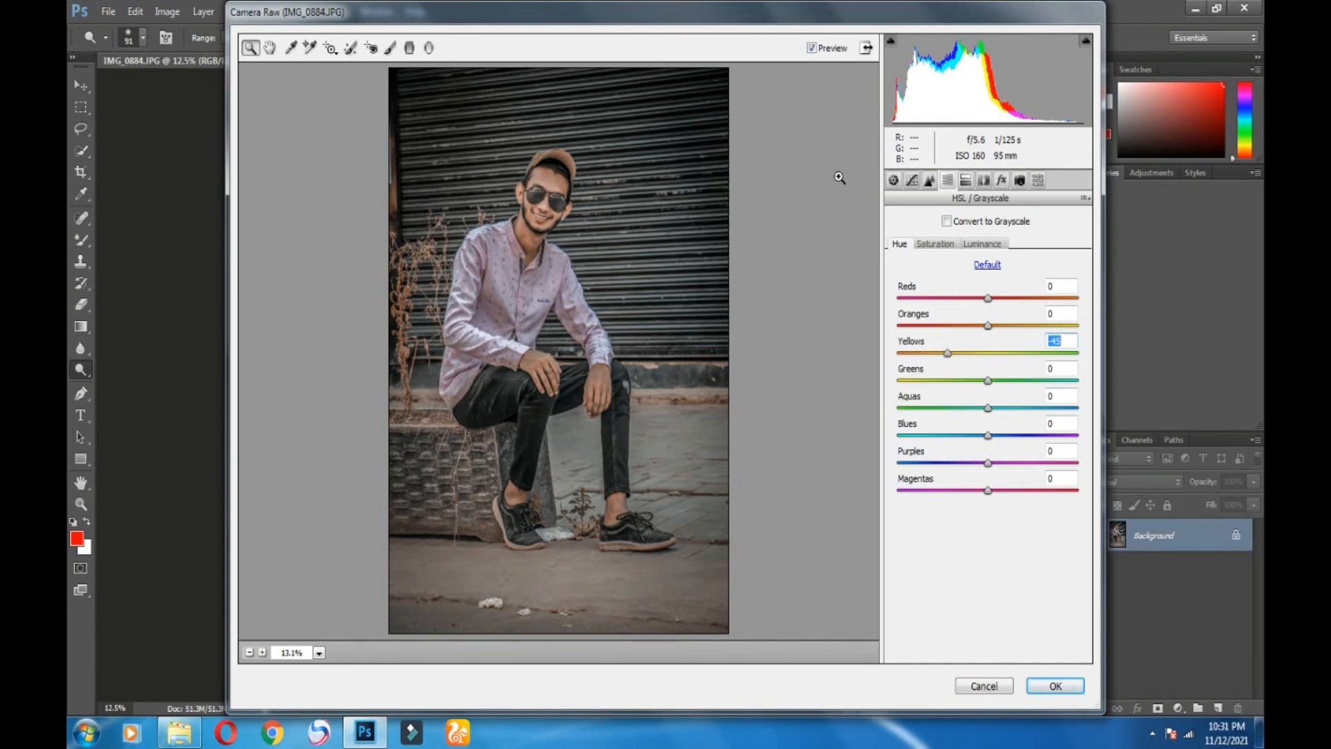
left_click_drag(948, 352, 988, 350)
left_click_drag(988, 381, 986, 409)
mouse_move(986, 408)
left_mouse_down()
mouse_move(885, 419)
mouse_move(1006, 422)
mouse_move(913, 463)
mouse_move(899, 458)
mouse_move(1022, 440)
mouse_move(953, 442)
mouse_move(993, 409)
left_mouse_up()
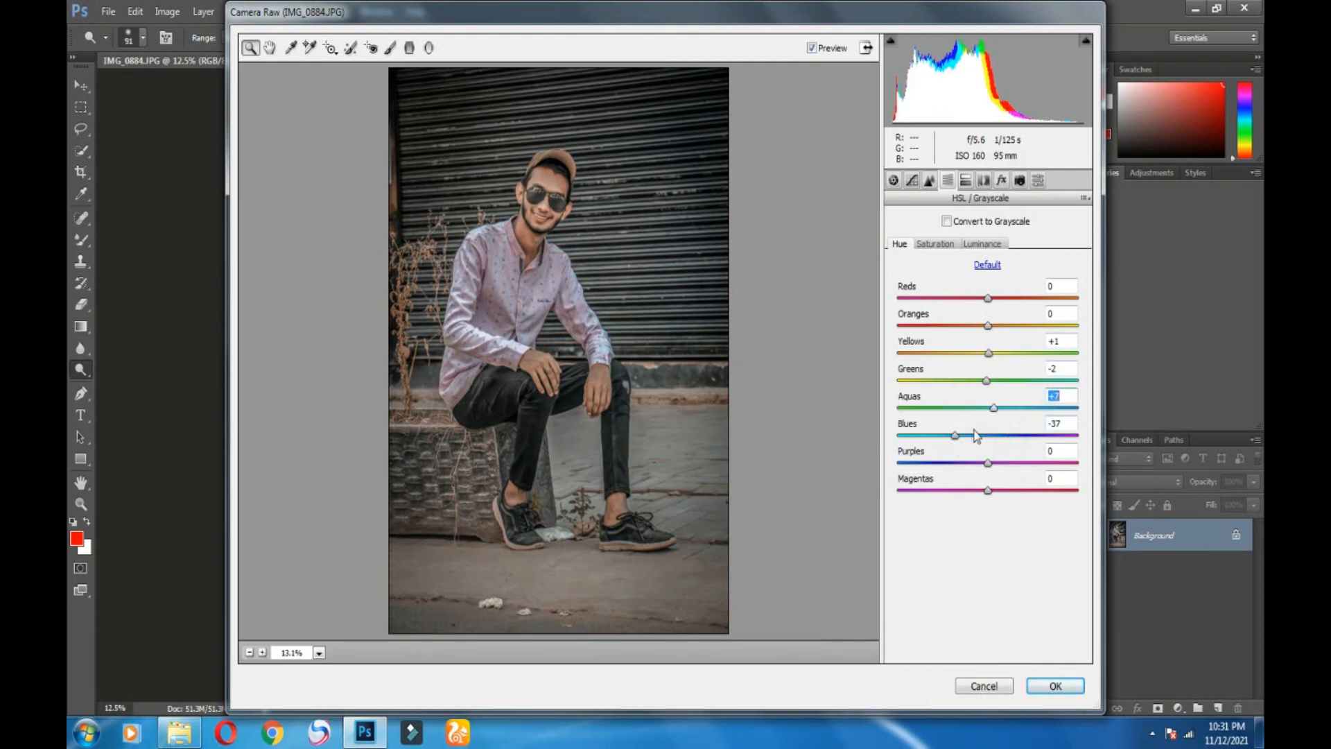
left_click(970, 408)
Step: Refine oranges saturation to -22 and reds saturation to +3, and tweak oranges and reds luminance
left_click(982, 247)
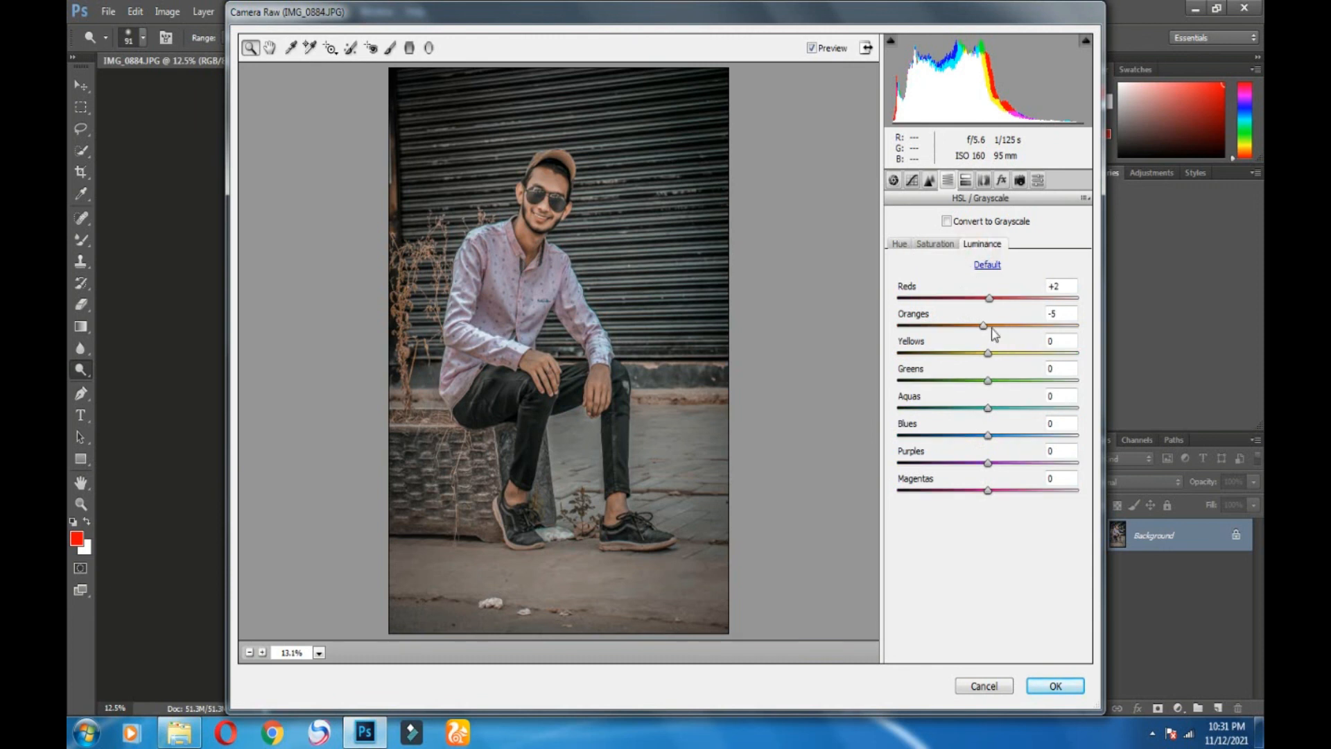
left_click(990, 327)
left_click(932, 245)
mouse_move(963, 328)
left_mouse_down()
mouse_move(975, 328)
mouse_move(952, 329)
mouse_move(972, 330)
left_mouse_up()
left_click(988, 299)
left_click(990, 299)
left_click(981, 243)
left_click(984, 326)
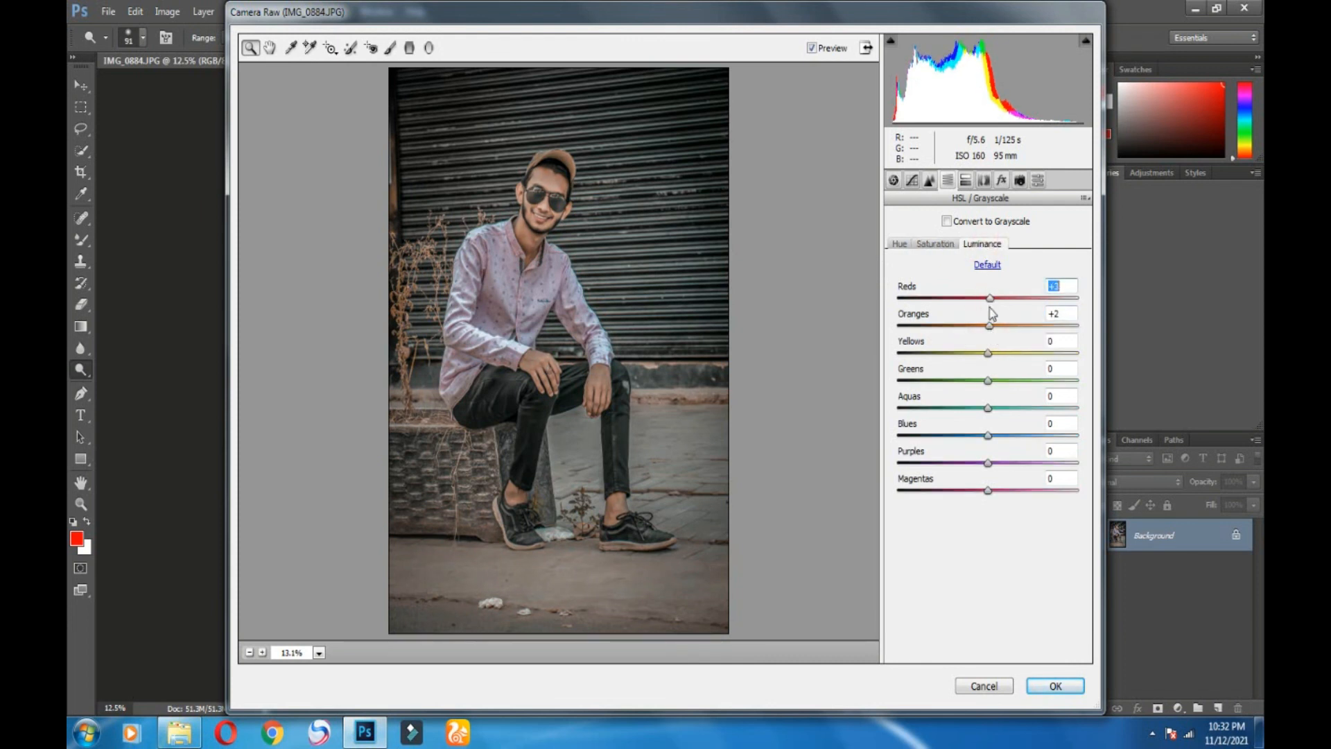
left_click(989, 298)
left_click(948, 244)
left_click(983, 180)
left_click(1018, 180)
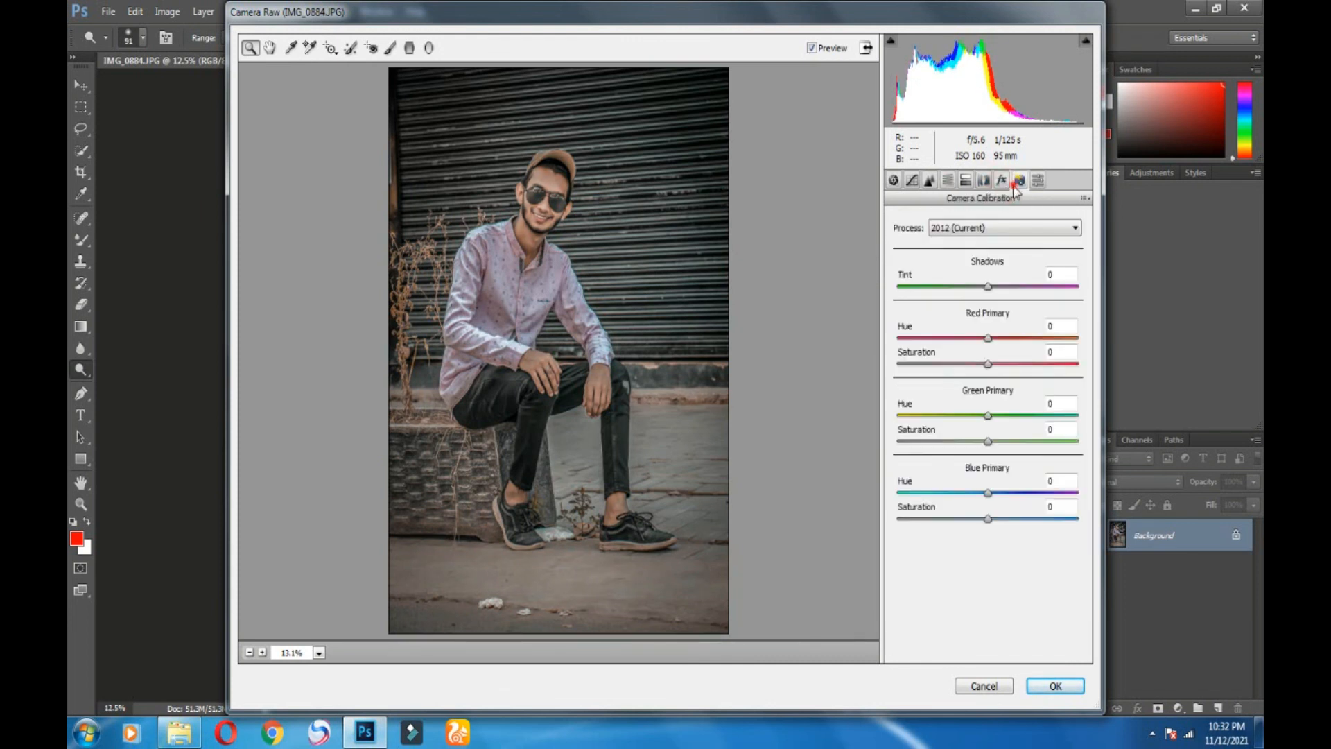
Step: In Camera Calibration, raise Blue Primary saturation to +12 and lower Red Primary saturation
left_click(991, 519)
mouse_move(994, 534)
left_mouse_down()
mouse_move(965, 538)
mouse_move(1001, 534)
left_mouse_up()
left_click(991, 364)
left_click_drag(992, 367, 972, 391)
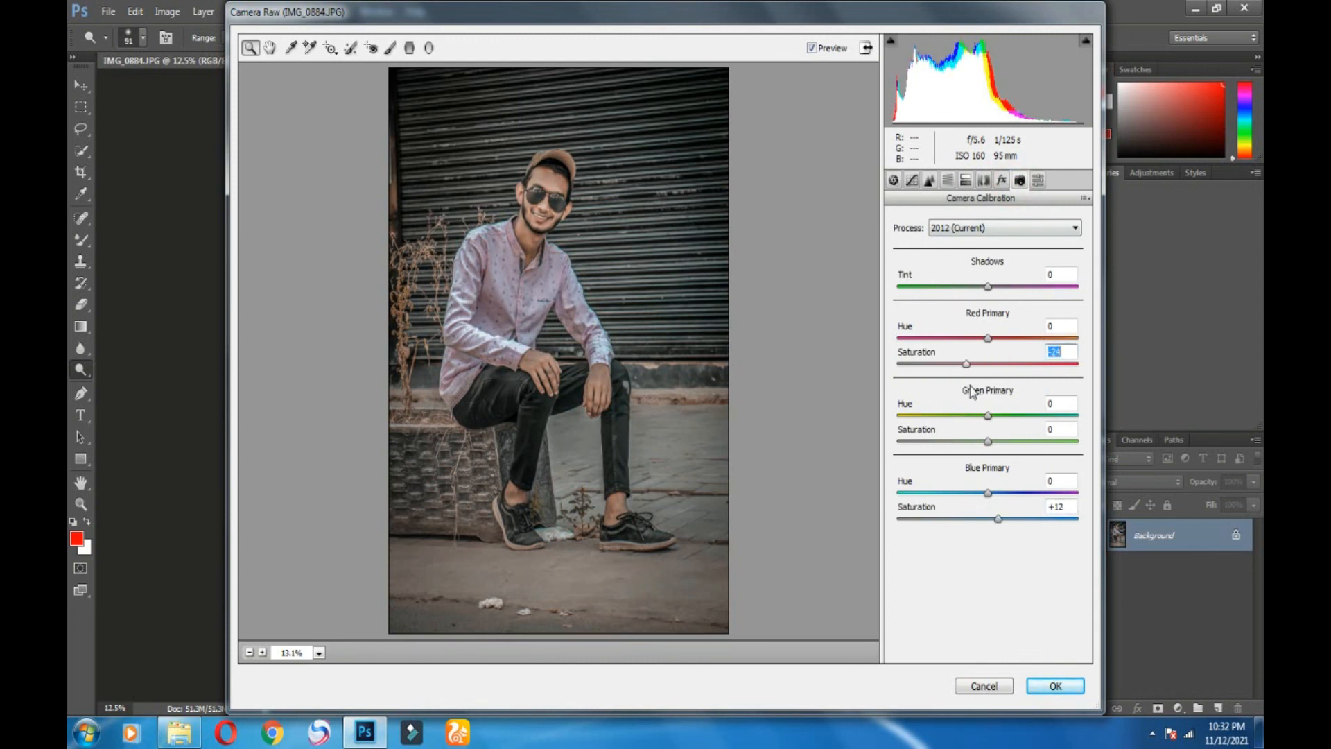
left_click(987, 339)
Step: Brighten the Basic exposure to +0.05
left_click(1001, 180)
left_click(930, 181)
left_click(930, 181)
left_click(949, 181)
left_click(1001, 181)
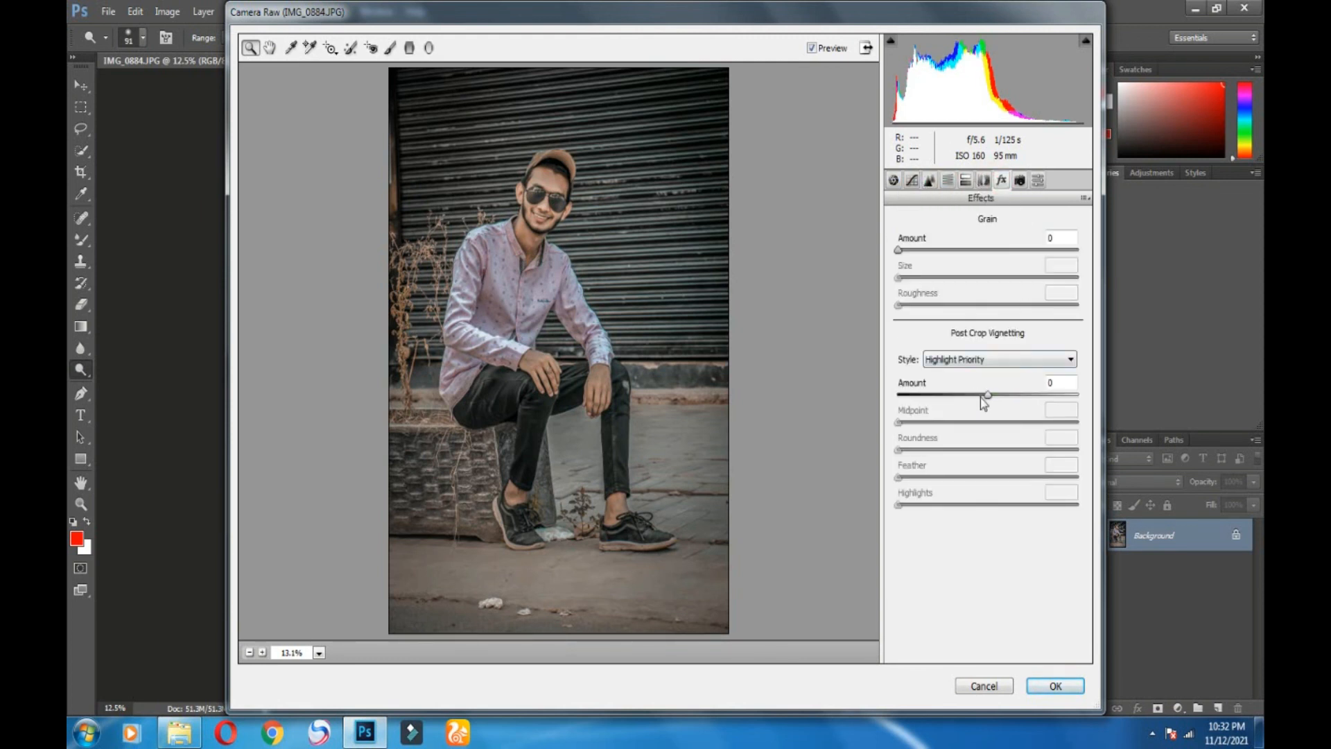
left_click(893, 182)
left_click(990, 338)
left_click_drag(992, 340, 993, 340)
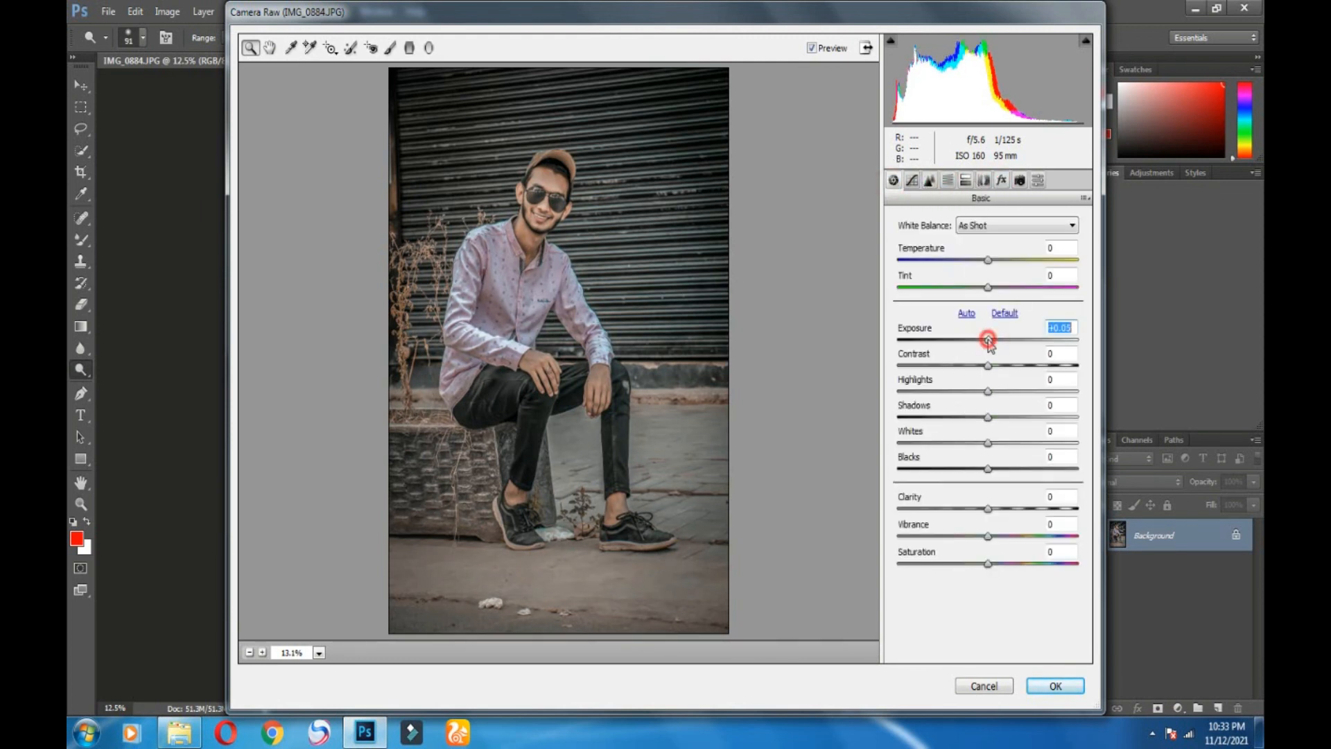
Step: Add a -3 post-crop vignette and apply the Camera Raw edits
left_click(1001, 180)
left_click_drag(988, 395, 984, 395)
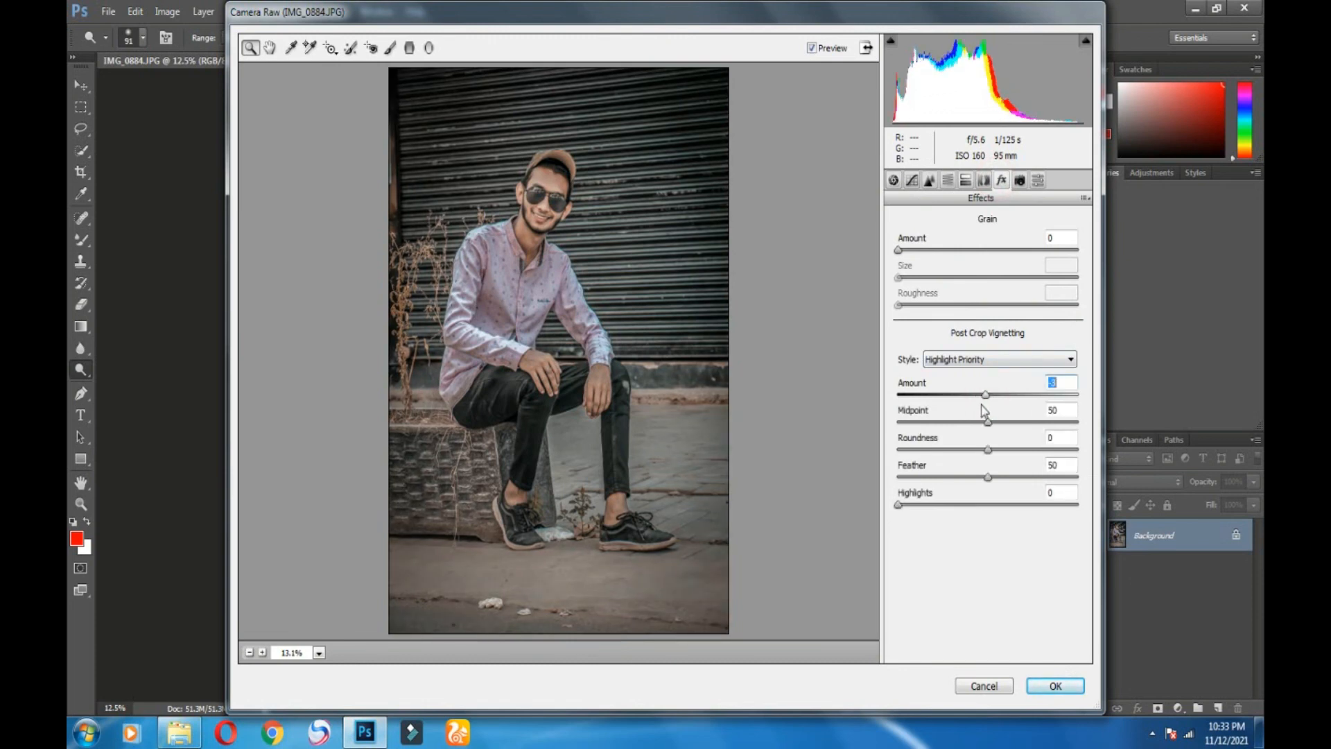
left_click(1049, 686)
scroll(998, 129, "up", 15)
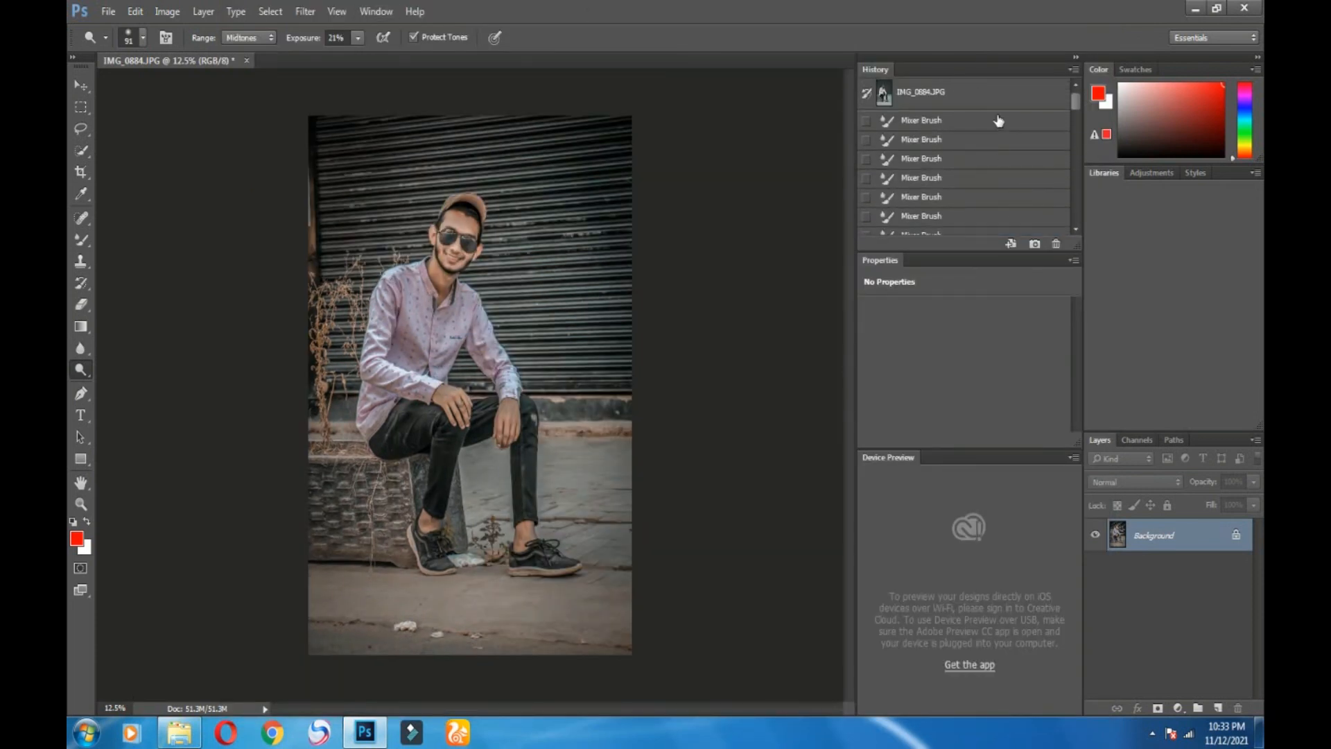
left_click(996, 95)
scroll(994, 132, "down", 10)
scroll(994, 132, "down", 5)
left_click(980, 224)
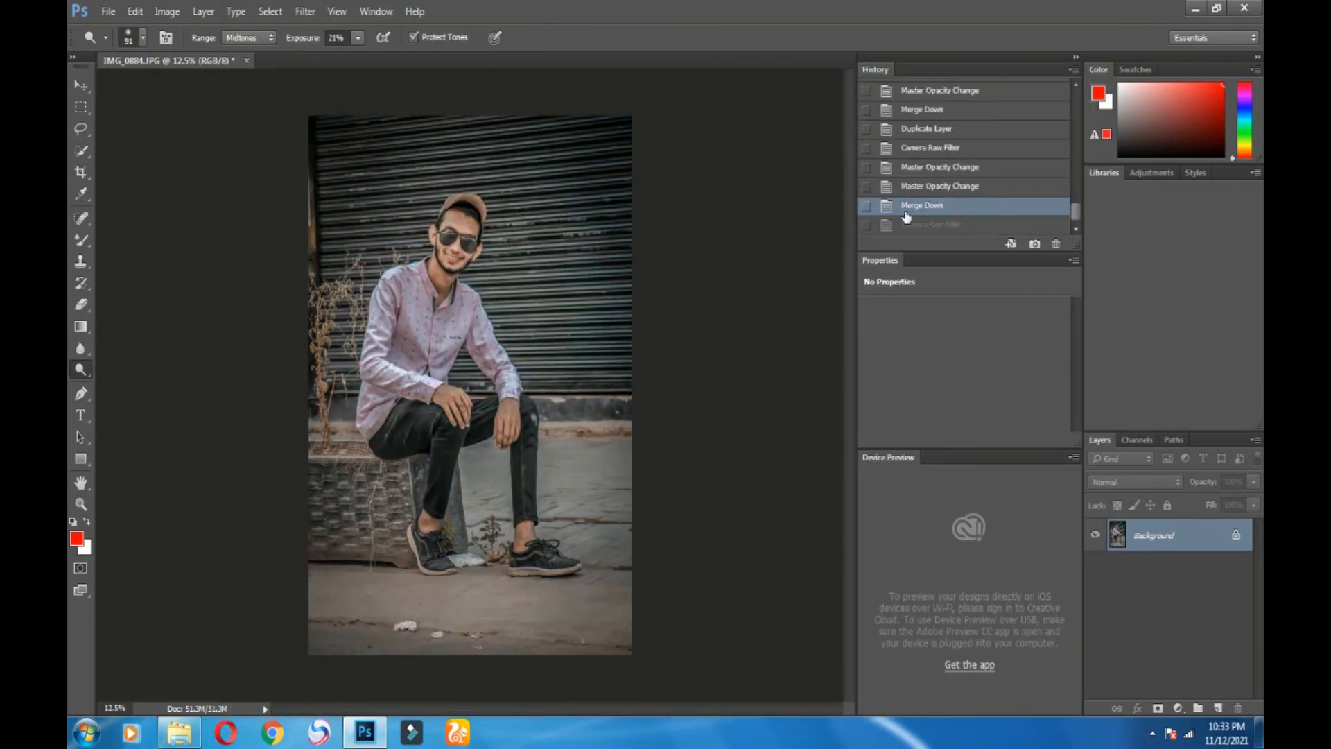
scroll(926, 219, "up", 10)
scroll(932, 212, "down", 2)
left_click(942, 200)
scroll(964, 208, "down", 9)
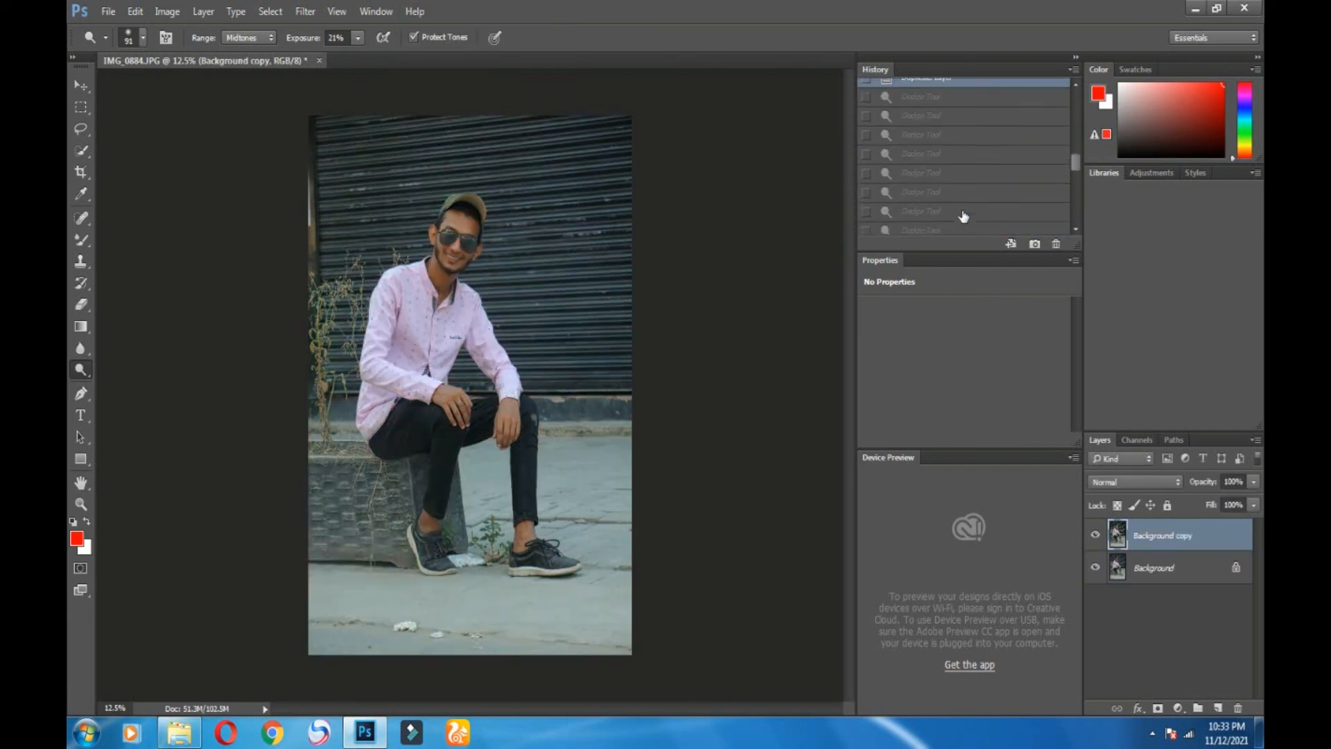
scroll(963, 164, "up", 1)
left_click(964, 166)
left_click(934, 113)
left_click(934, 97)
left_click(944, 116)
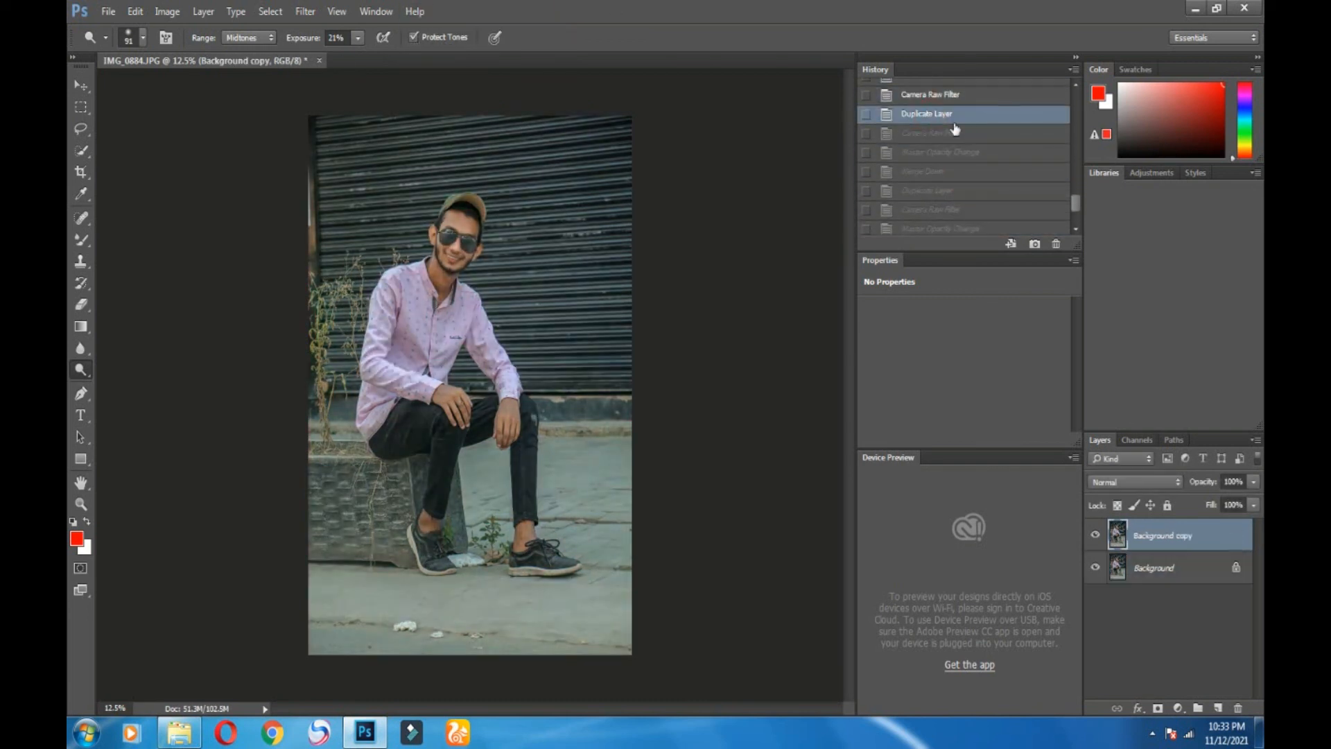
scroll(948, 152, "down", 2)
left_click(935, 230)
left_click(416, 11)
left_click(582, 3)
key("ctrl+plus")
key("ctrl+plus")
key("ctrl+plus")
key("ctrl+plus")
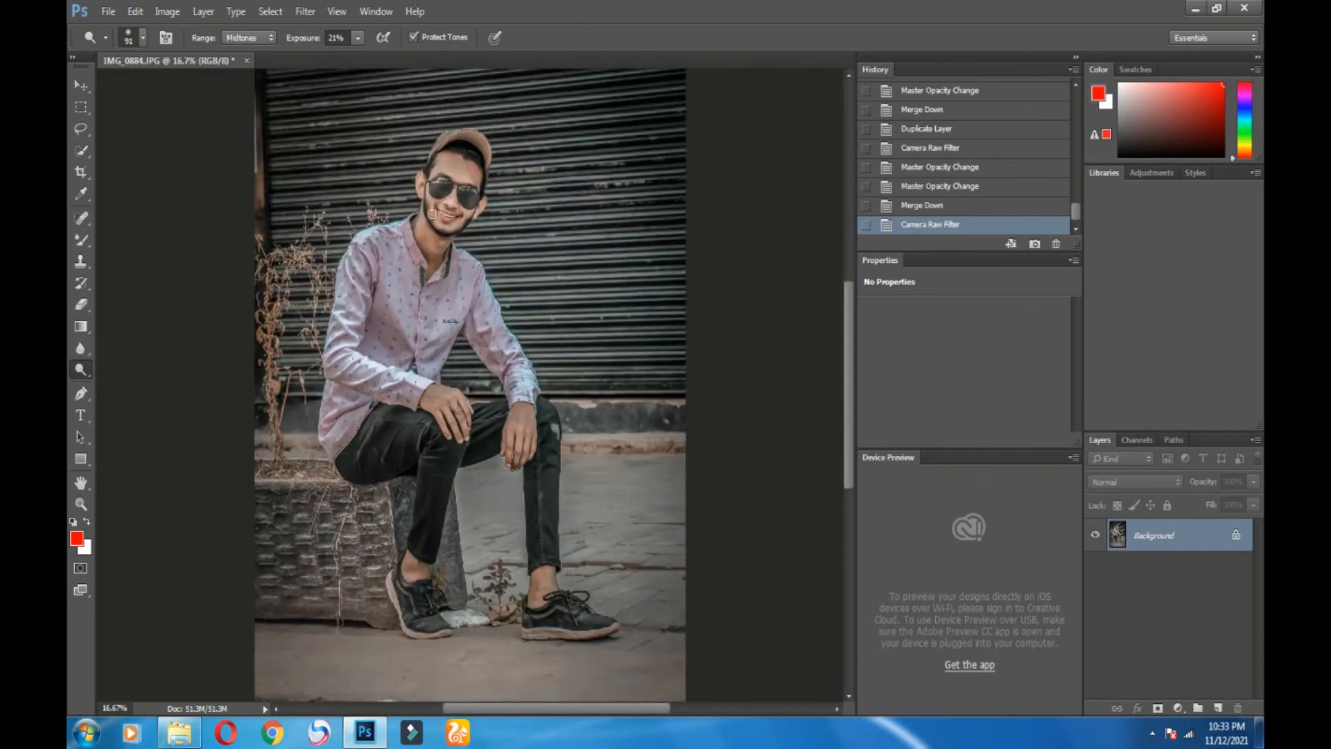
Step: Zoom in on the face and set the Dodge Tool to Midtones at 15% exposure
scroll(431, 215, "up", 8)
key("ctrl+plus")
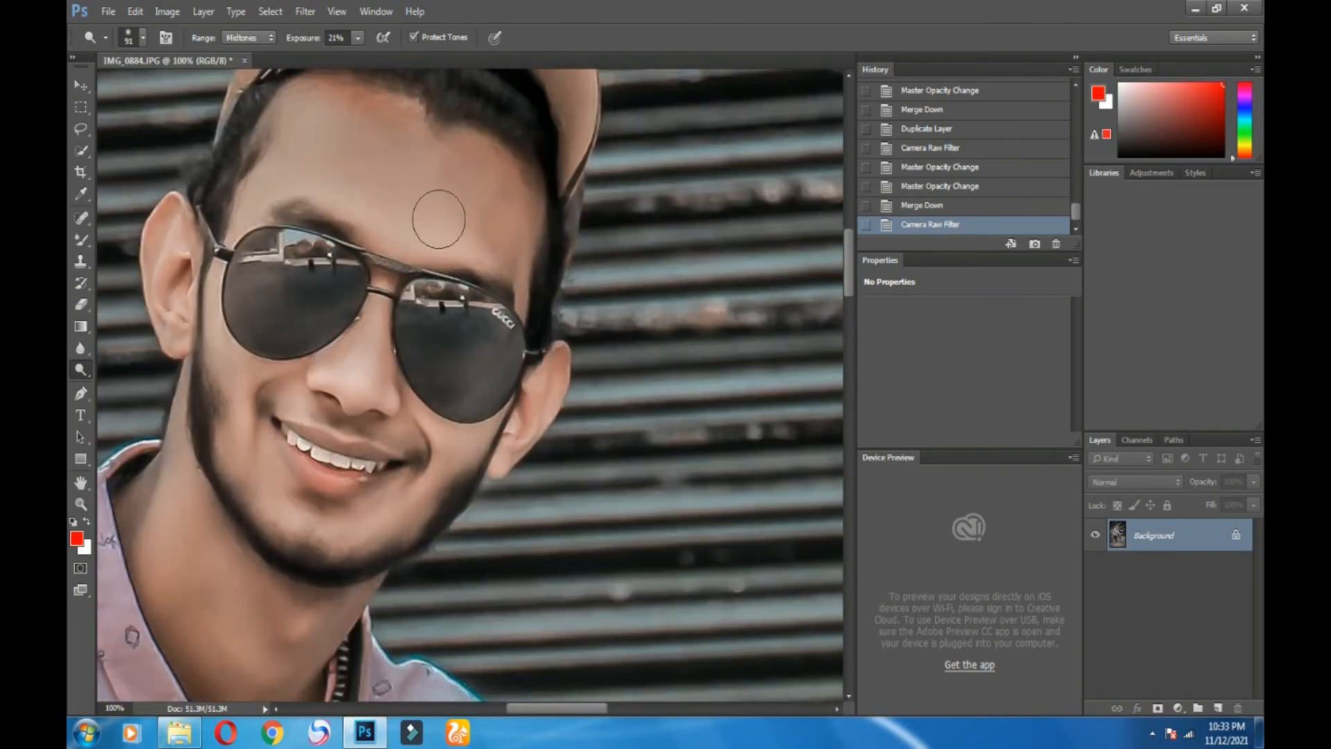
scroll(436, 214, "up", 1)
left_click(248, 38)
left_click(247, 62)
left_click(358, 37)
left_click_drag(357, 58, 349, 59)
Step: Dodge the forehead with two strokes, then zoom out to the whole photo
left_click_drag(403, 152, 512, 247)
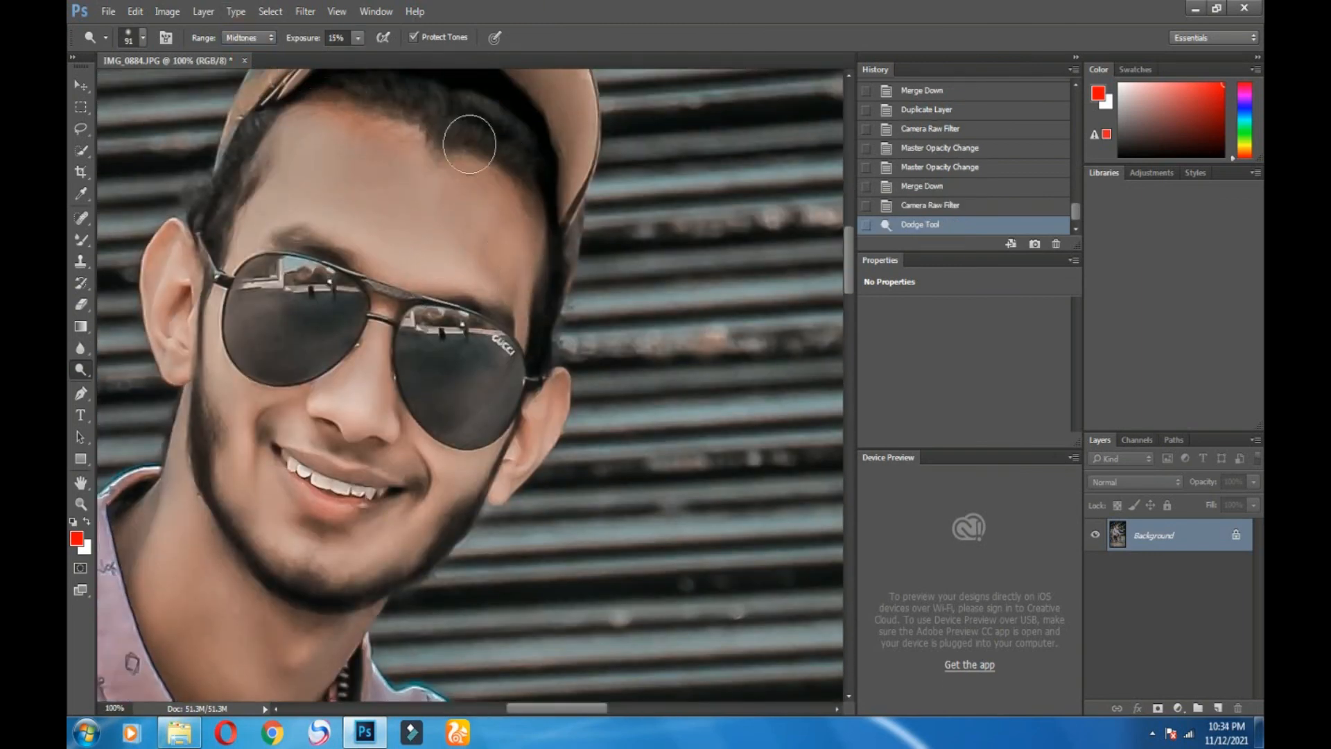
left_click_drag(469, 145, 538, 244)
scroll(415, 312, "down", 1)
key("ctrl+minus")
key("ctrl+minus")
key("ctrl+minus")
key("ctrl+minus")
key("ctrl+minus")
key("ctrl+minus")
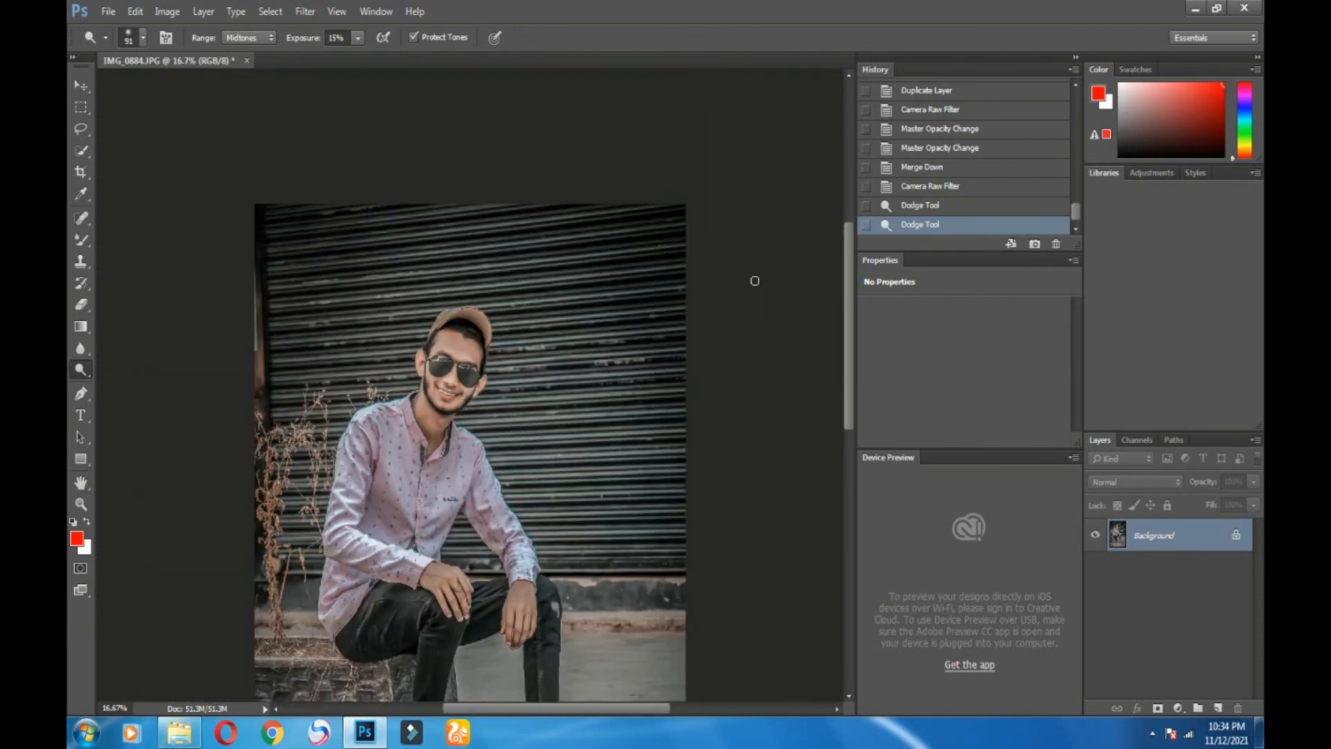
Step: Step back in History to an earlier Camera Raw stage for comparison
scroll(959, 160, "up", 3)
left_click(960, 115)
scroll(943, 129, "up", 2)
left_click(923, 130)
left_click(1152, 733)
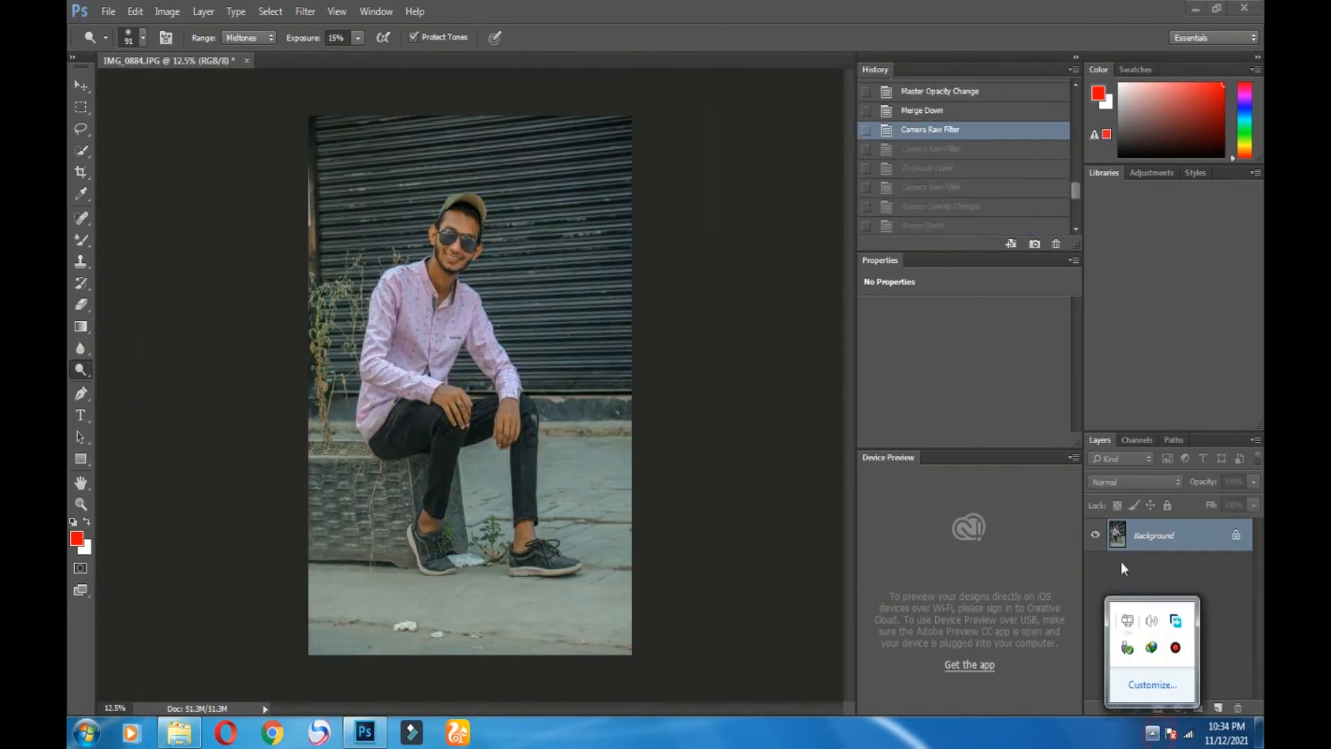